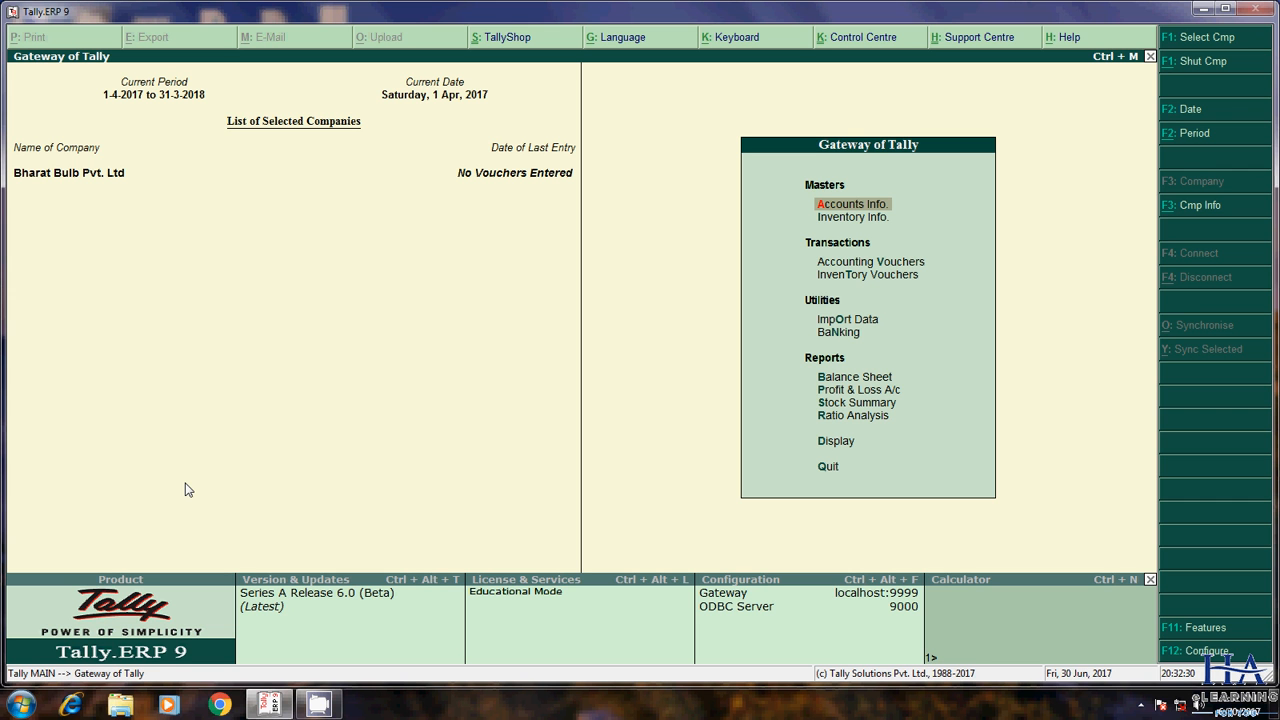
Step: Open the company's GST details from its statutory and taxation features and review the state, registration type, GSTIN and applicable date
key("F11")
key("s")
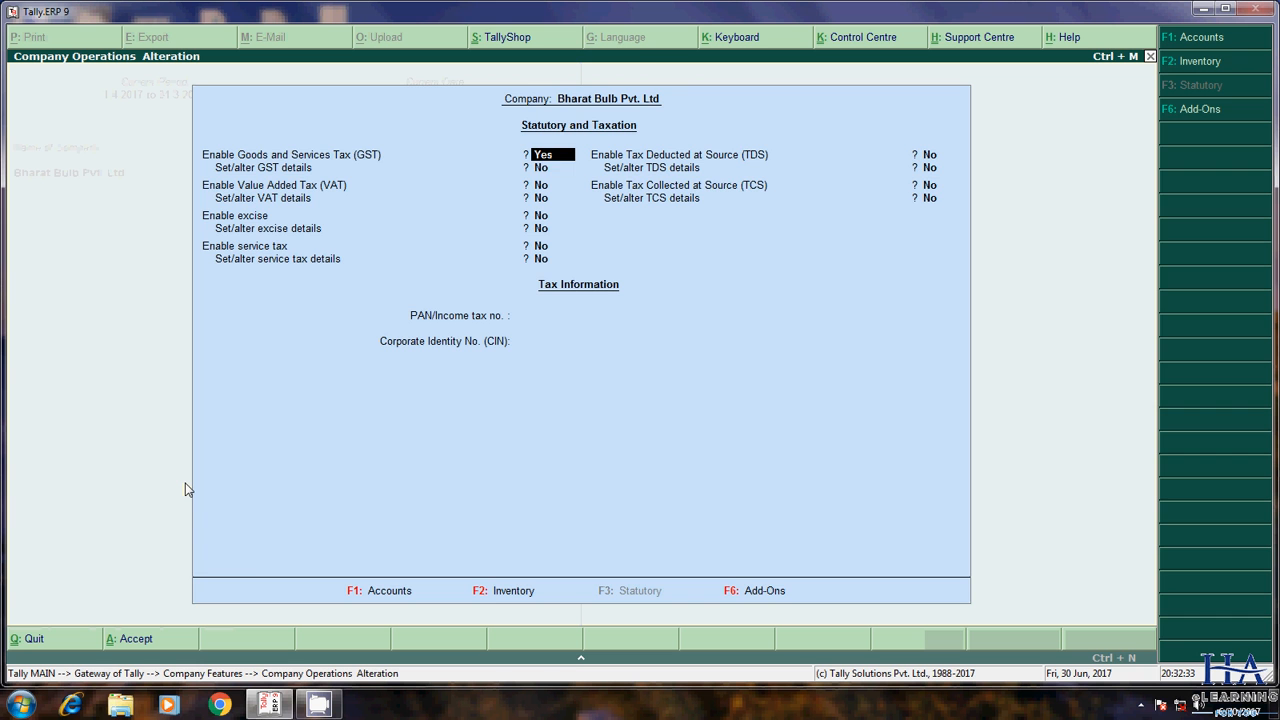
key("Return")
type("y")
key("Return")
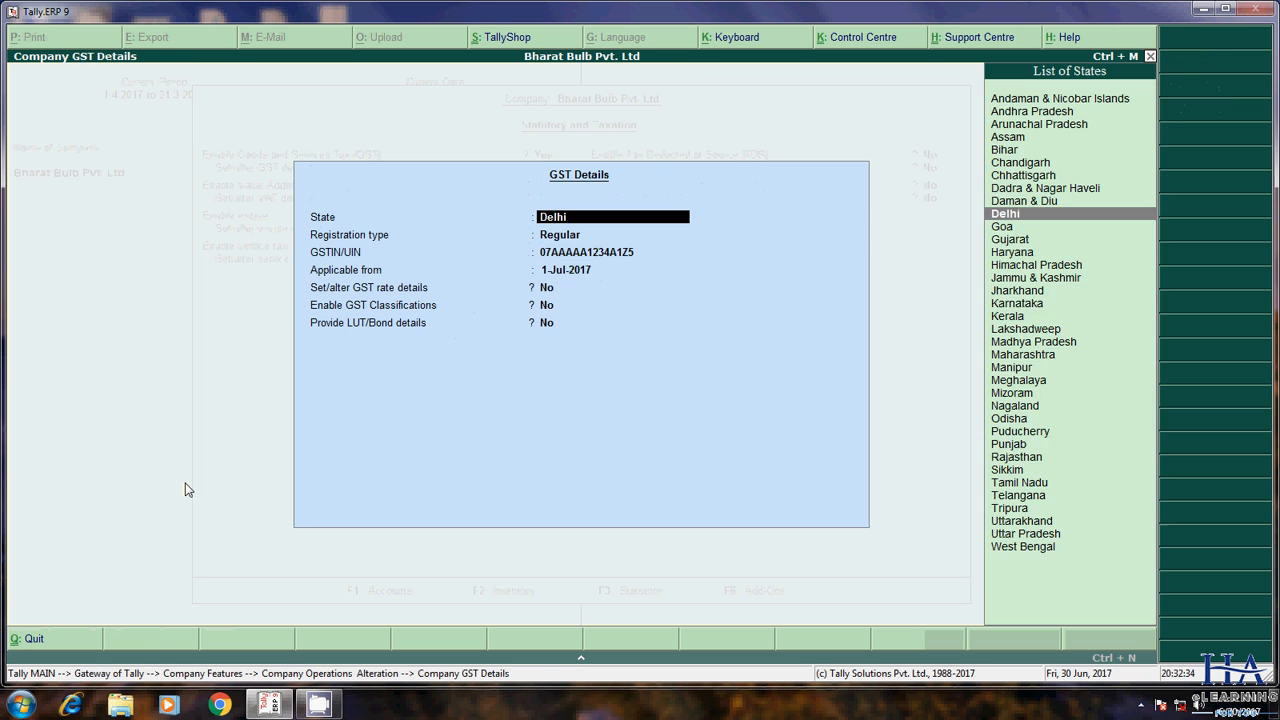
key("Return")
key("Return")
key("Return")
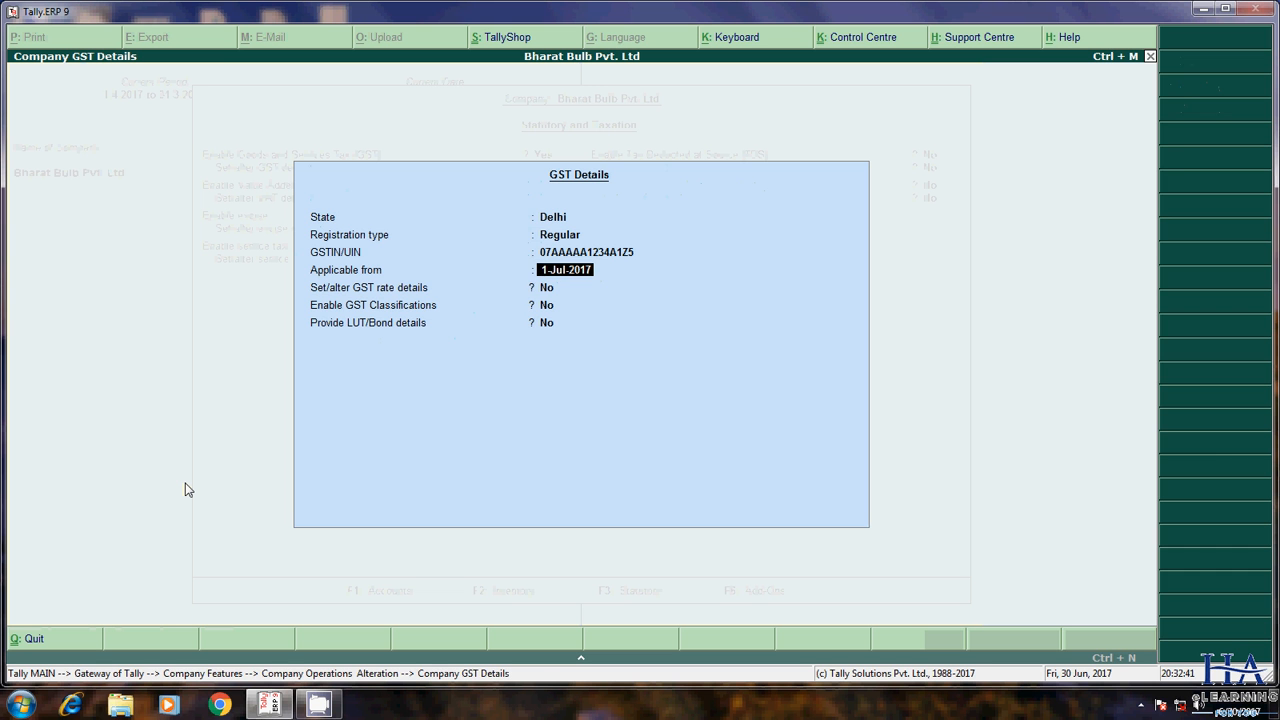
key("Return")
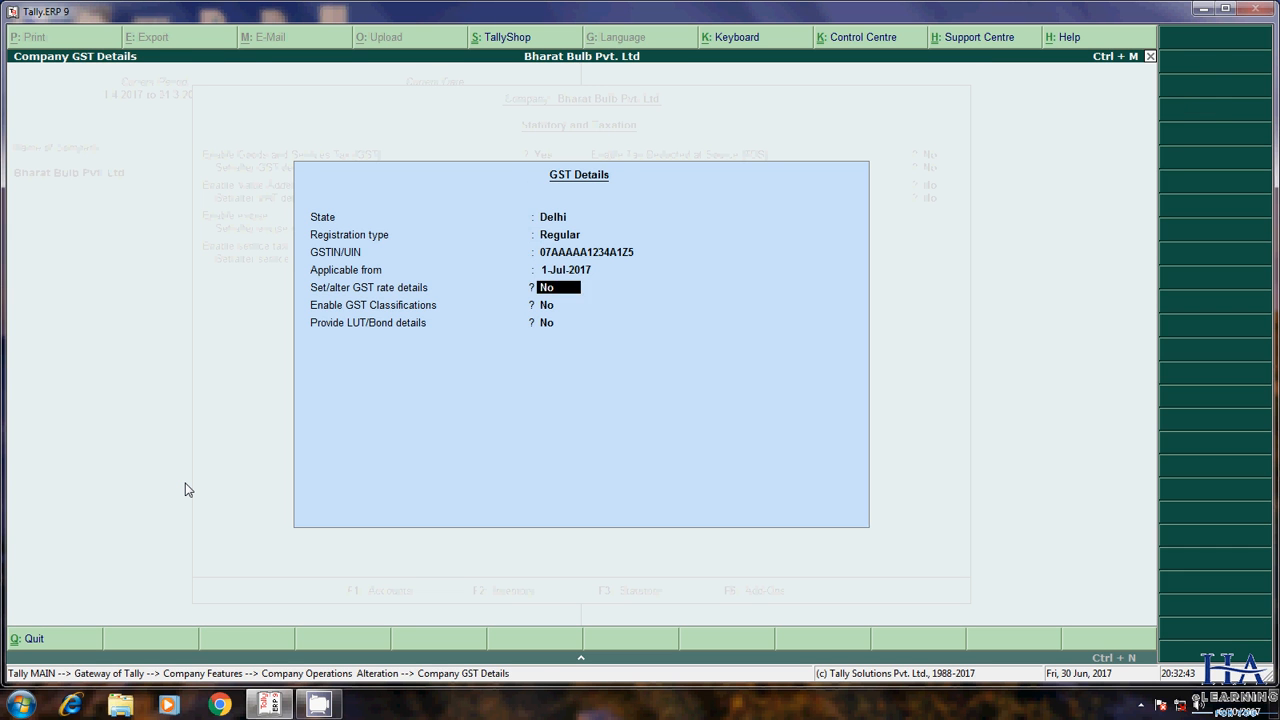
Step: Go through the remaining company GST and statutory settings and accept them, returning to the Gateway of Tally
key("Return")
key("Return")
key("Return")
key("Return")
key("Return")
key("Return")
key("Return")
key("Return")
key("Return")
key("Return")
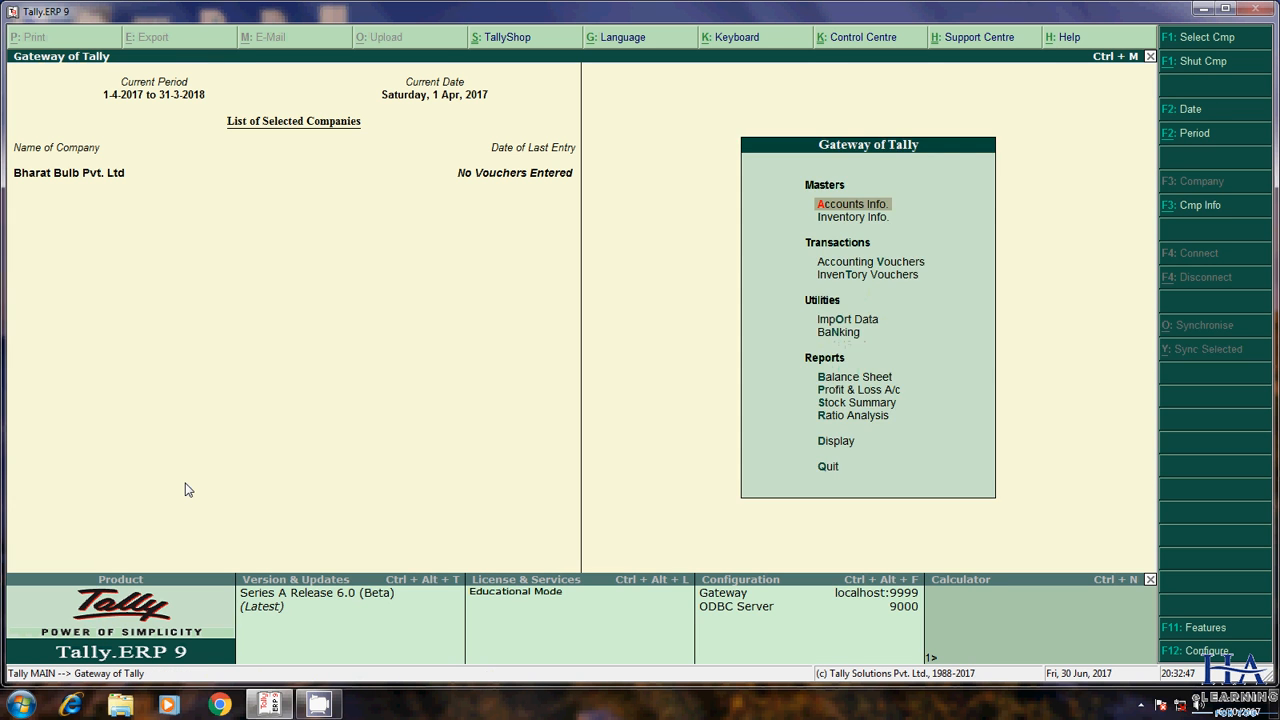
Step: Open the Bajaj Electricals ledger for alteration and check its name and alias
key("Return")
key("Down")
key("Return")
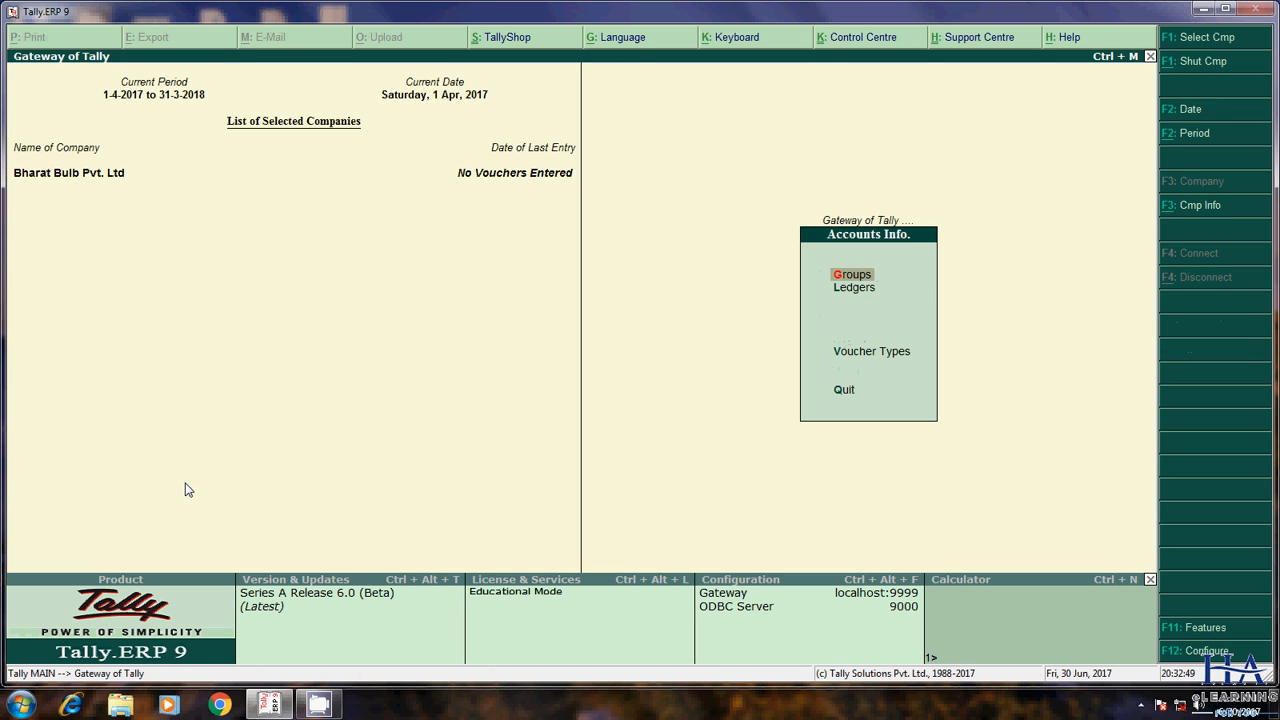
key("Down")
key("Return")
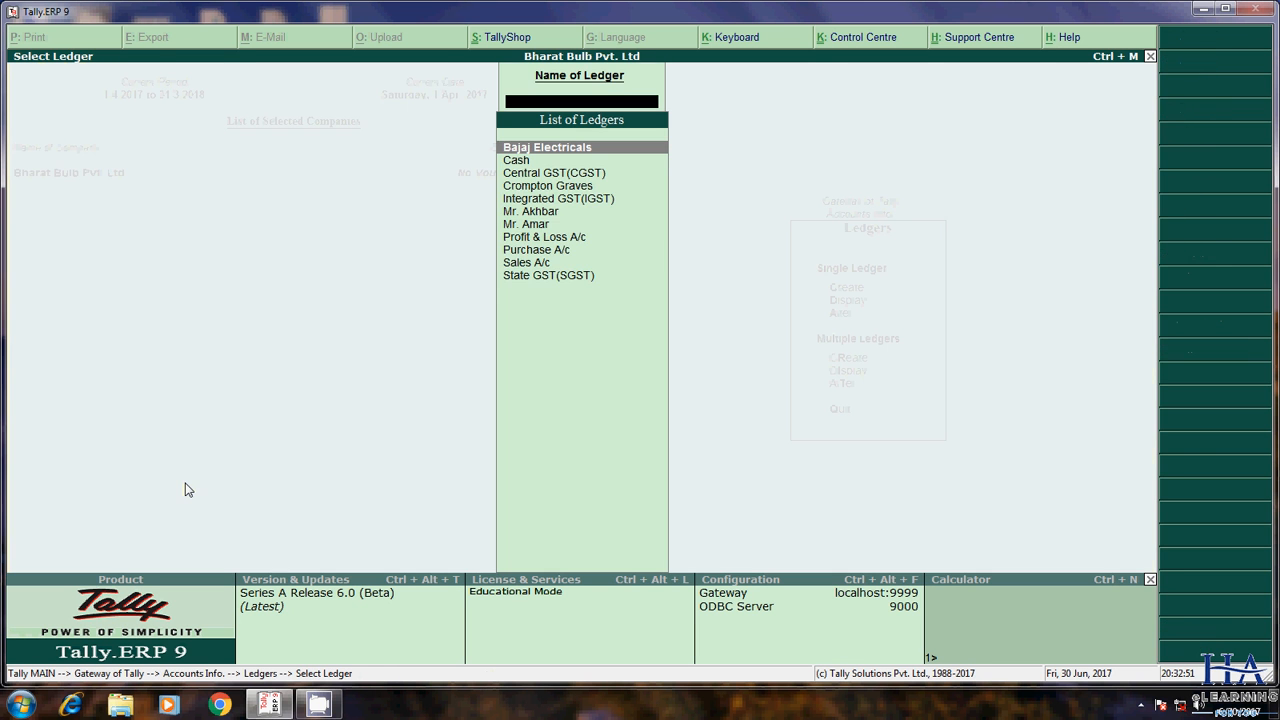
key("Return")
key("Return")
key("Return")
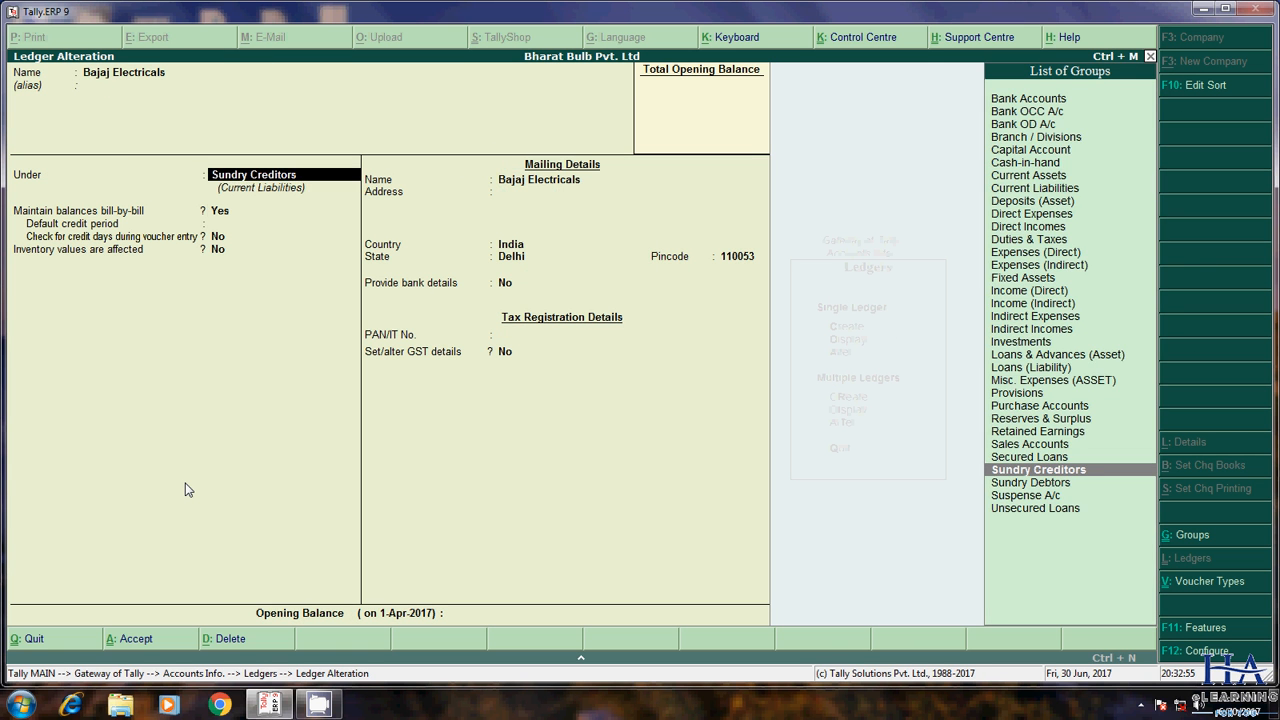
Step: Go through the Bajaj Electricals group and mailing details, and open its GST details by setting Set/alter GST details to Yes
key("Return")
key("Return")
key("Return")
key("Return")
key("Return")
key("Return")
key("Return")
key("Return")
key("Return")
key("Return")
key("Return")
key("Return")
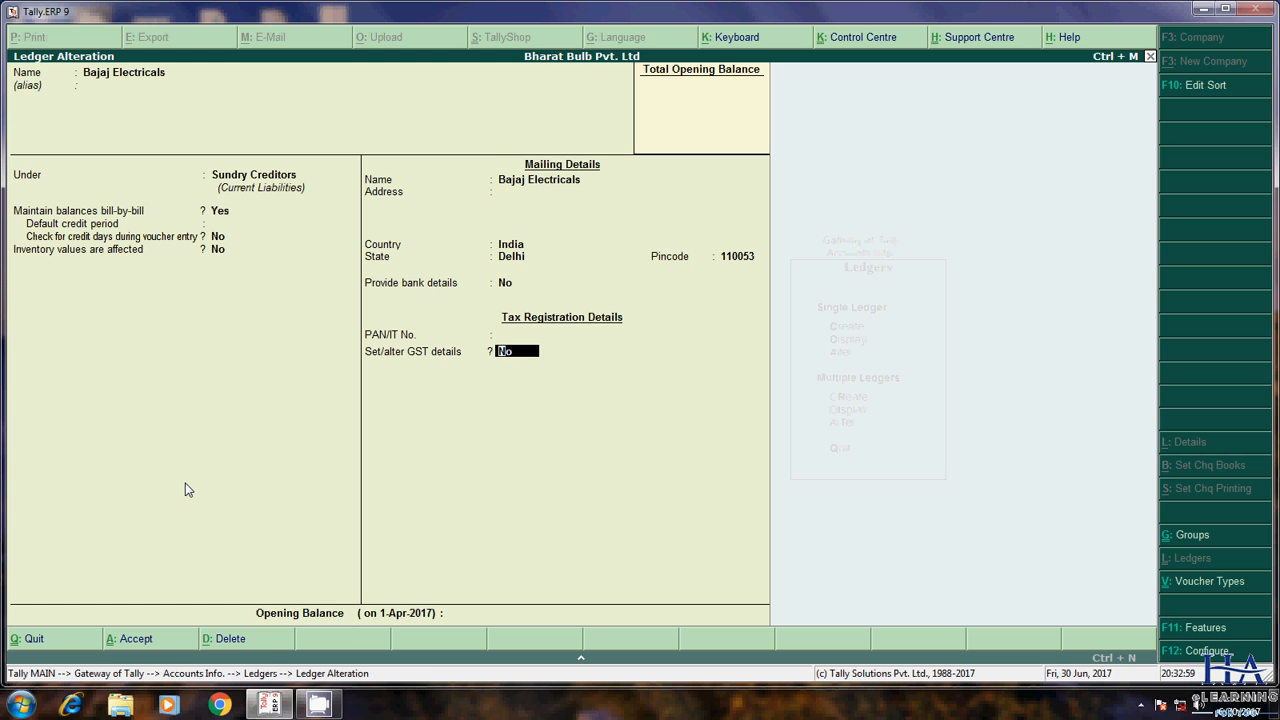
key("y")
key("Return")
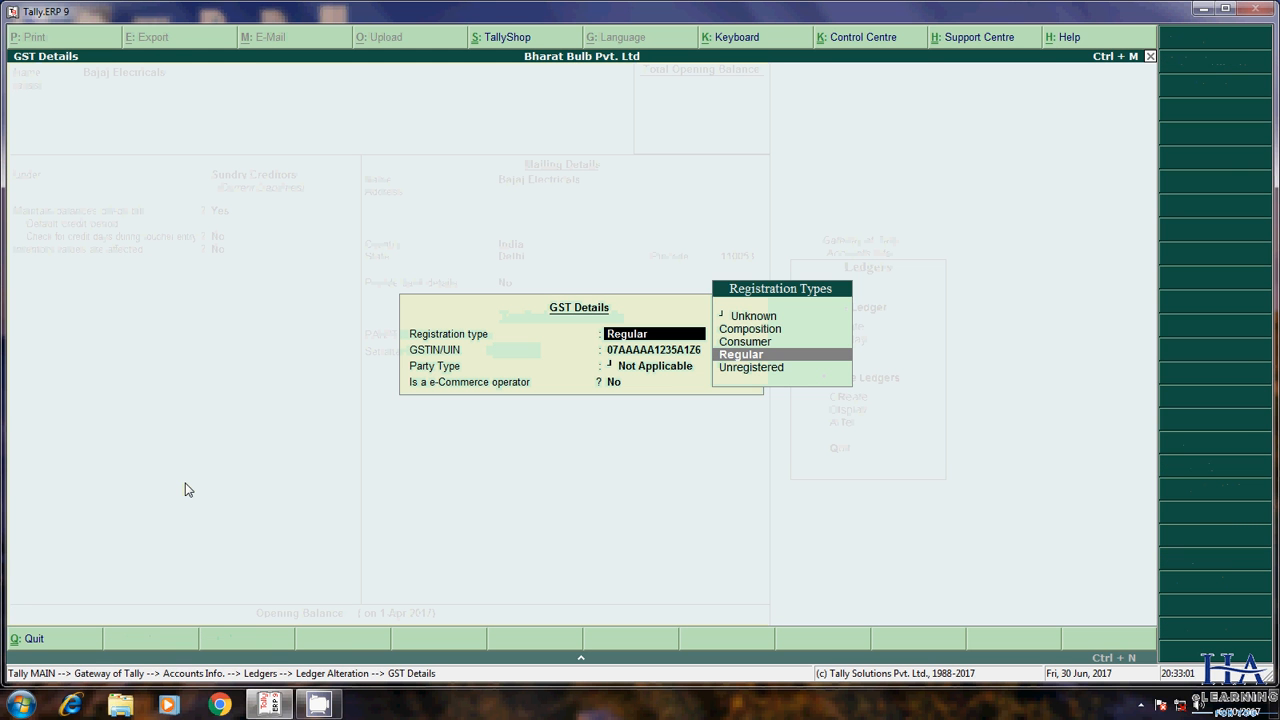
Step: Review the supplier's registration type, GSTIN and party type, and accept the Bajaj Electricals ledger
key("Return")
key("Return")
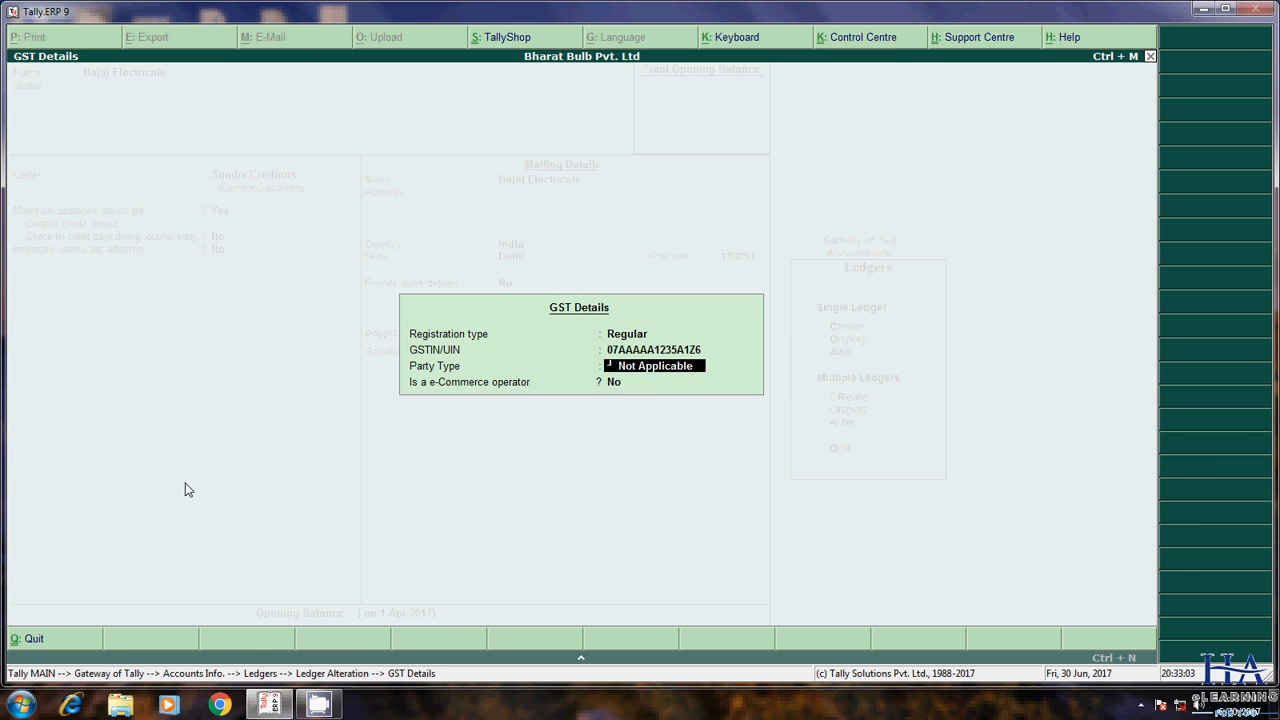
key("Return")
key("Return")
key("Return")
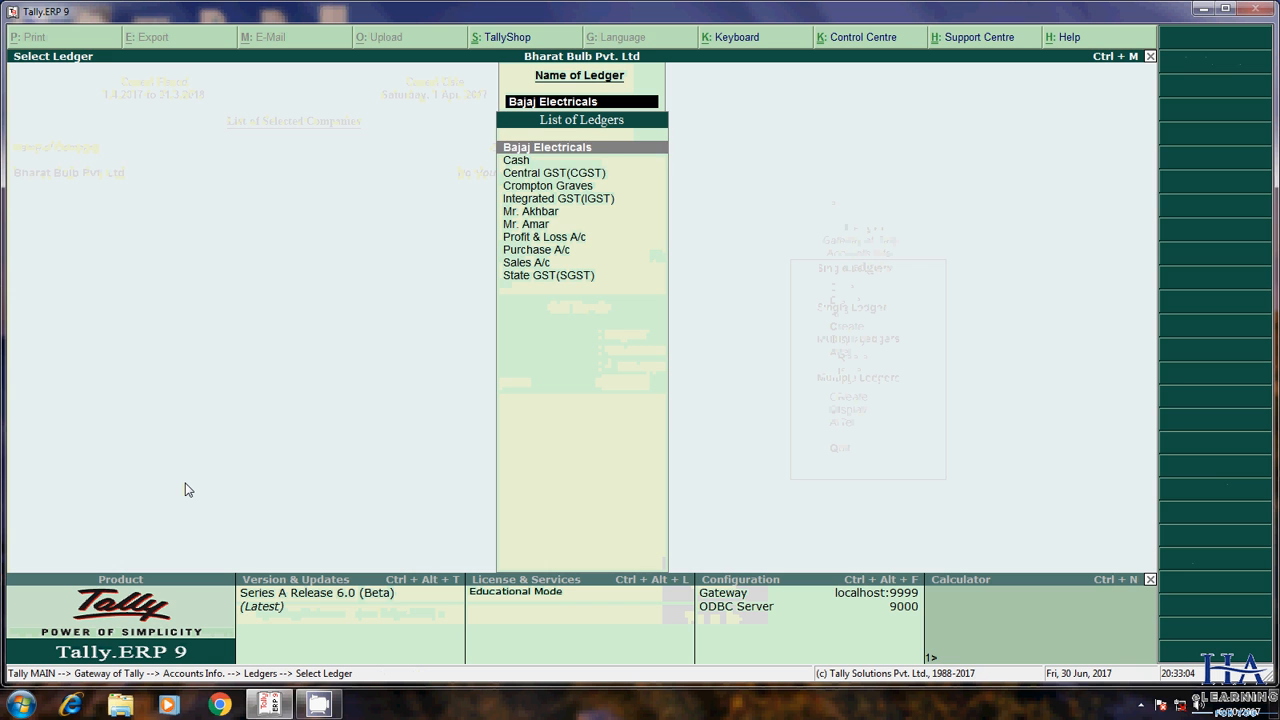
Step: Open the Purchase A/c ledger for alteration
key("Down")
key("Down")
key("Down")
key("Down")
key("Down")
key("Down")
key("Down")
key("Down")
key("Return")
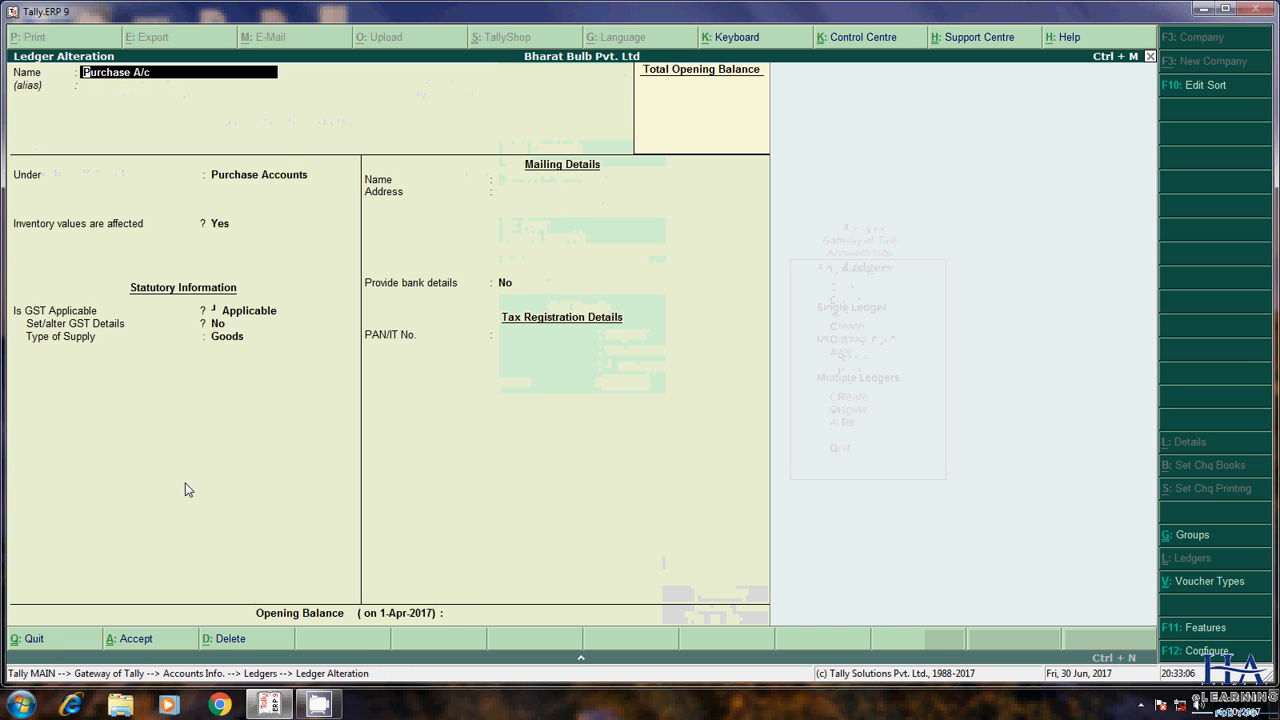
Step: Review the Purchase A/c ledger's group, inventory setting, GST applicability and type of supply, and accept the ledger
key("Return")
key("Return")
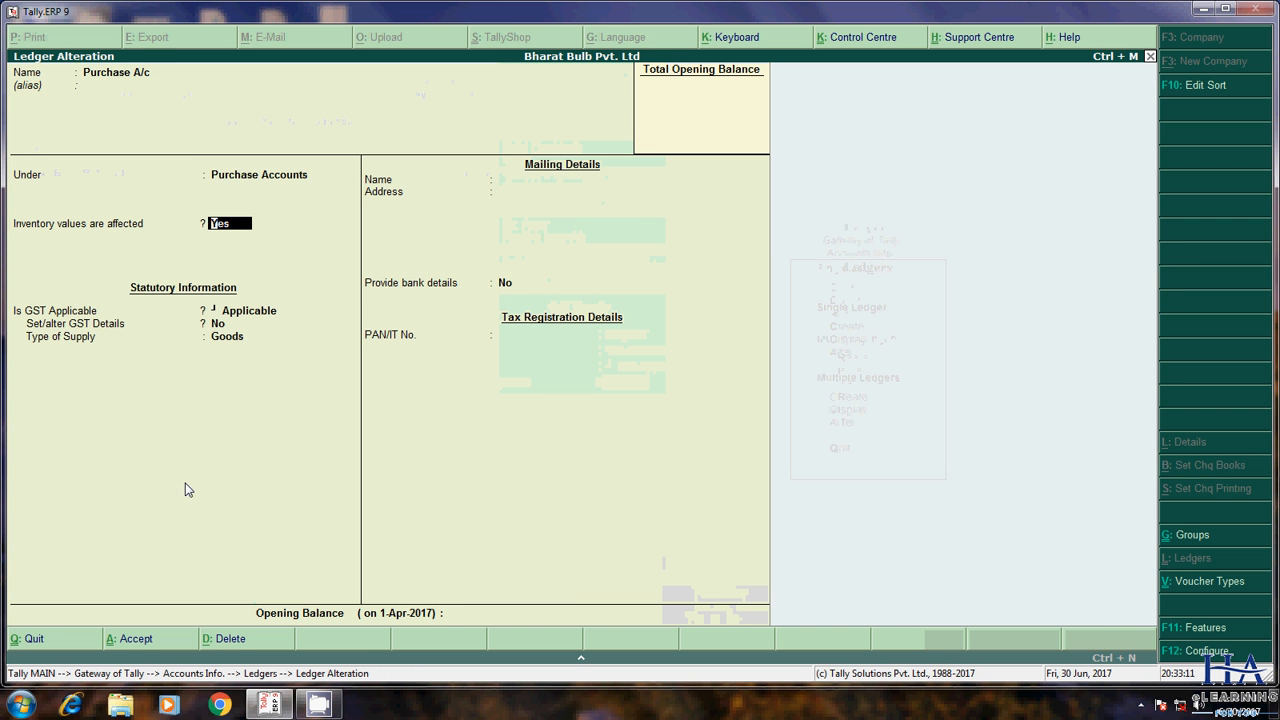
key("Return")
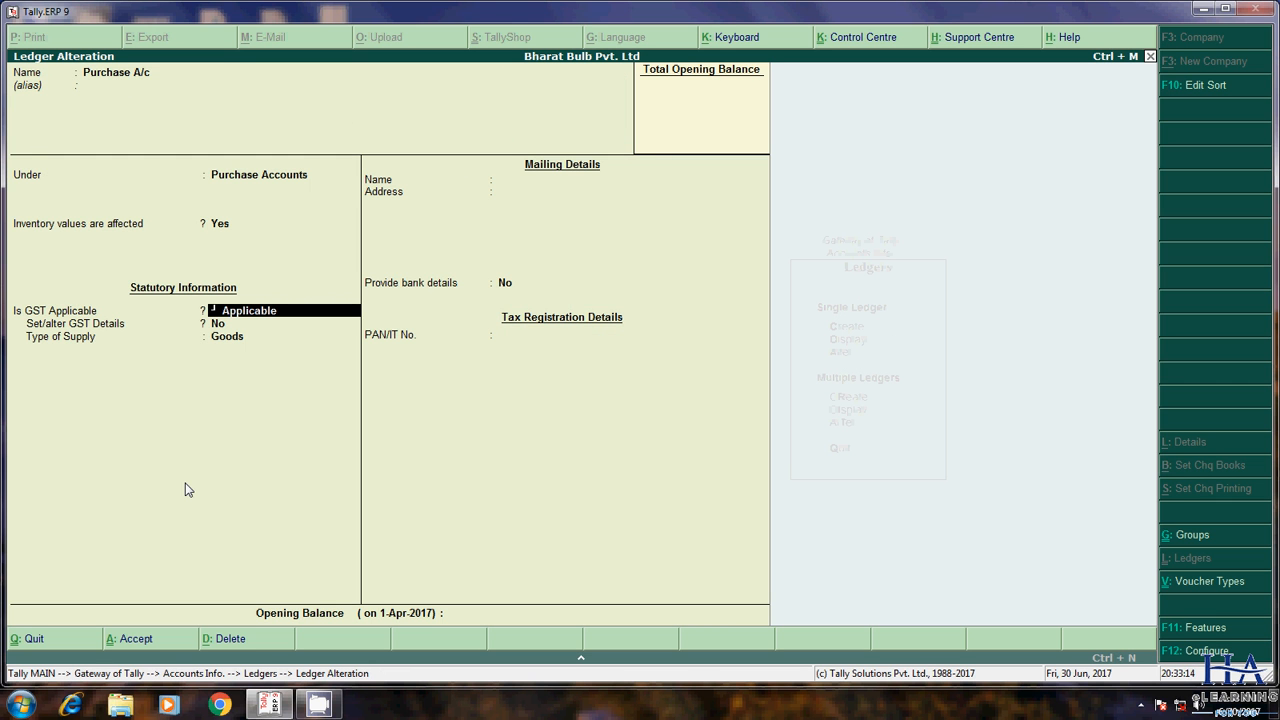
key("Return")
key("Return")
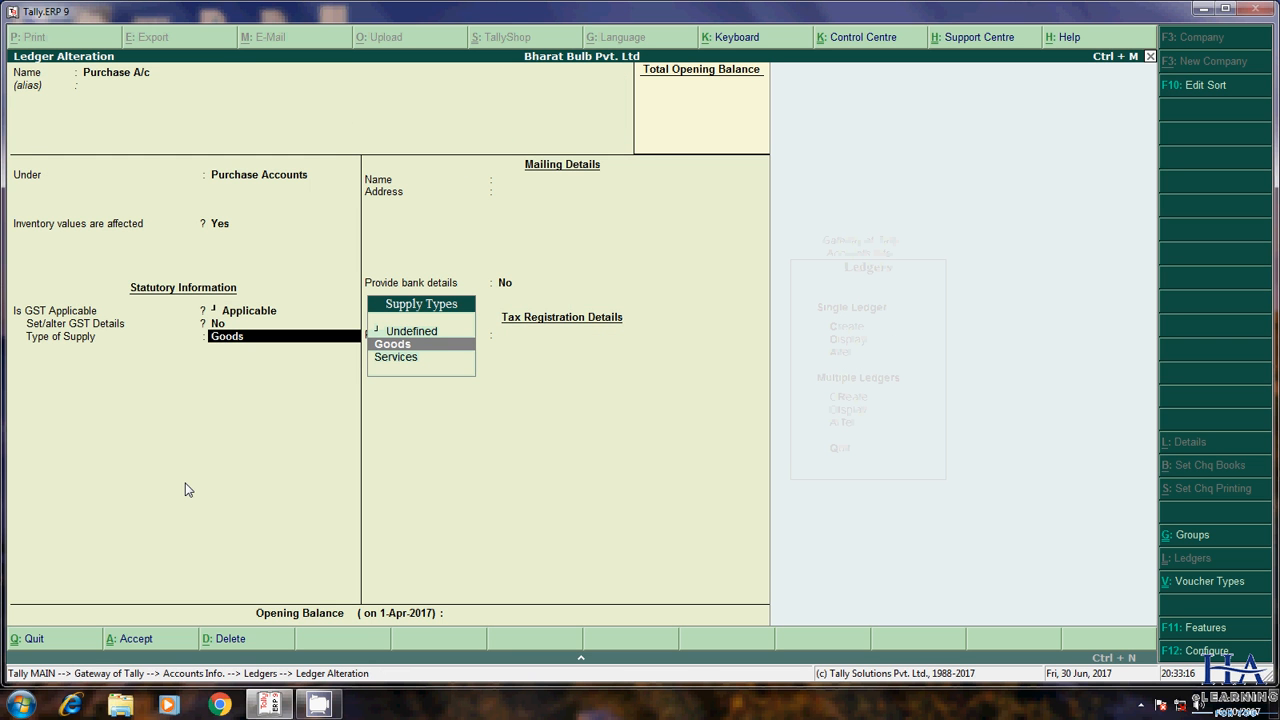
key("Return")
key("Return")
key("Return")
key("Return")
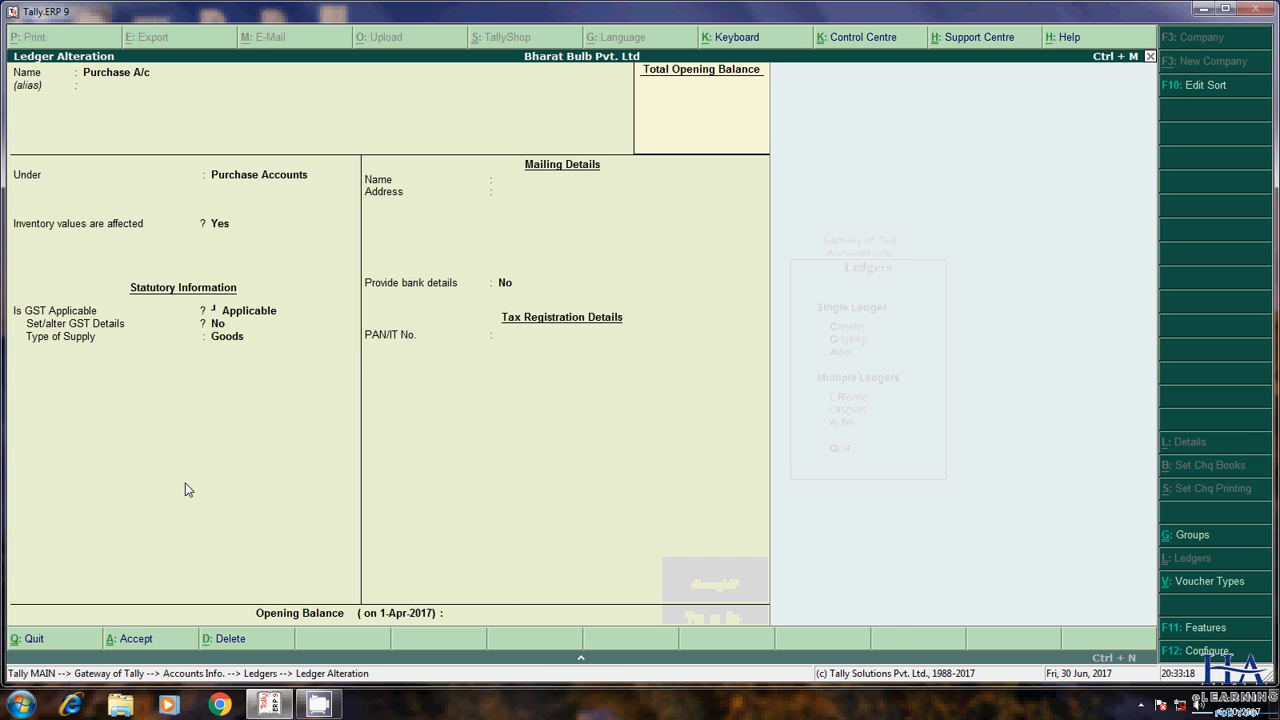
Step: Open the Sales A/c ledger for alteration, review its inventory and GST settings, and accept it
key("Down")
key("Up")
key("Return")
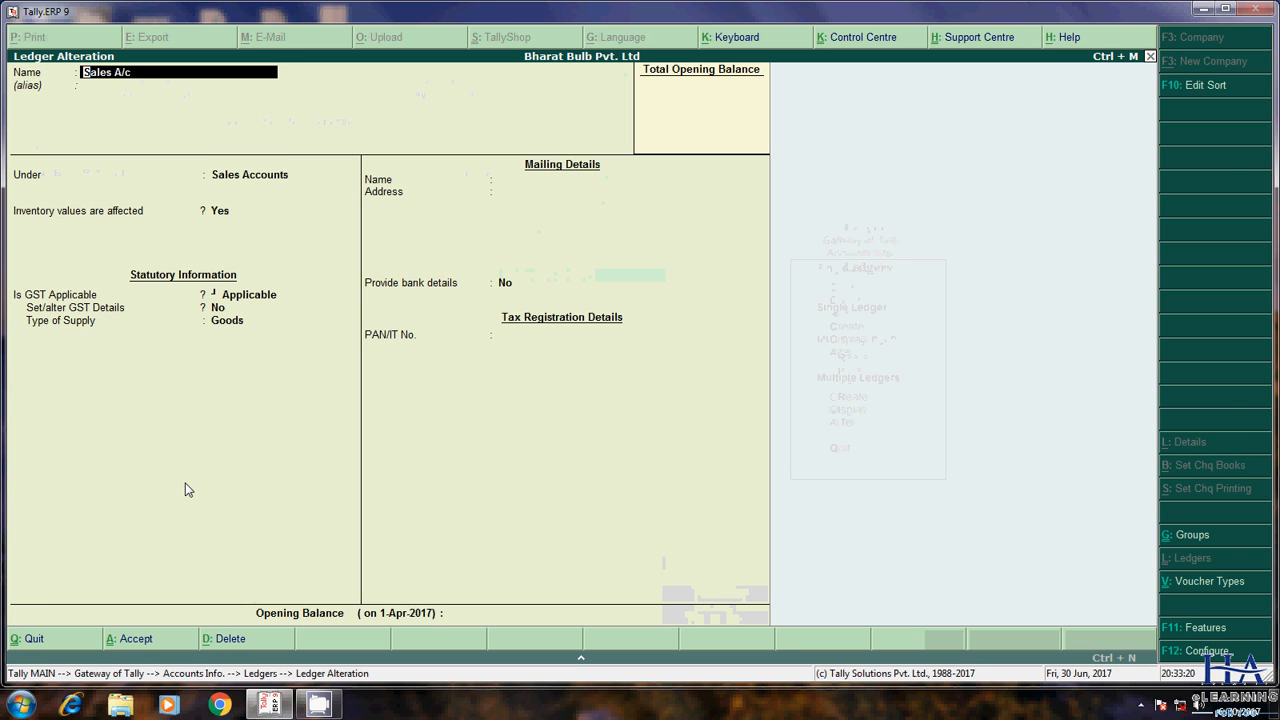
key("Return")
key("Return")
key("Return")
key("Return")
key("Return")
key("Return")
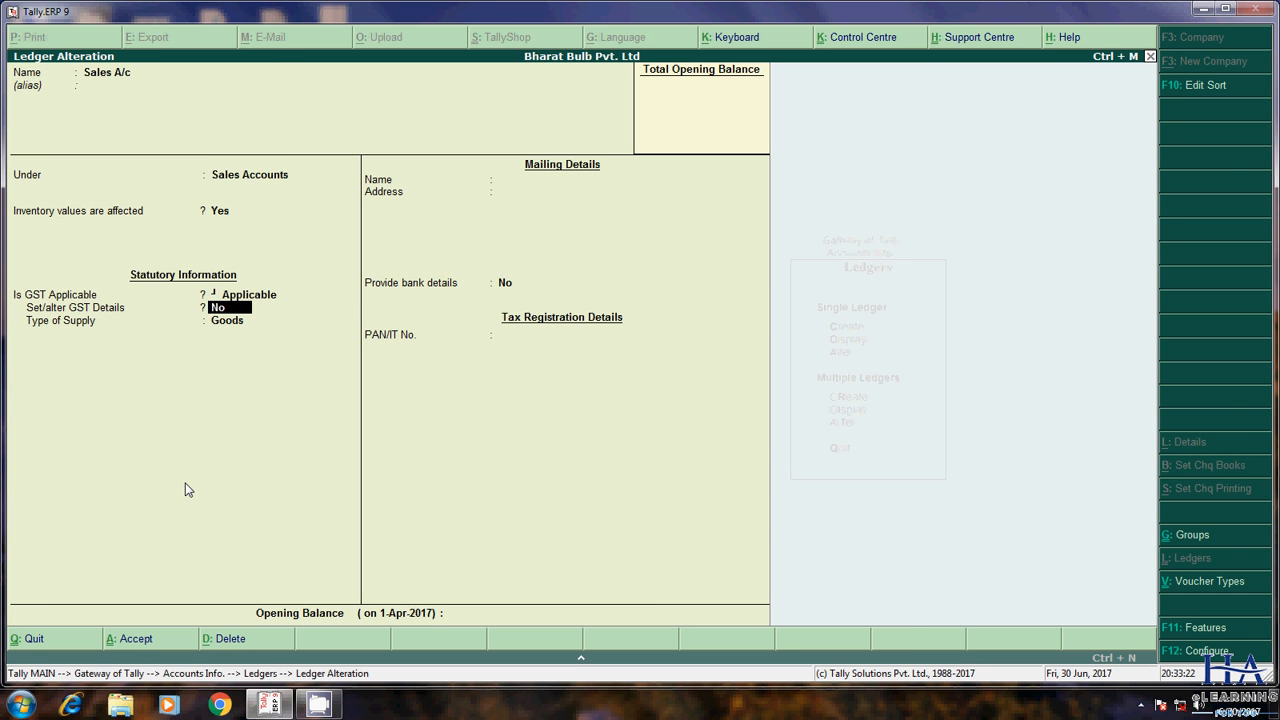
key("Return")
key("Return")
key("Return")
key("Return")
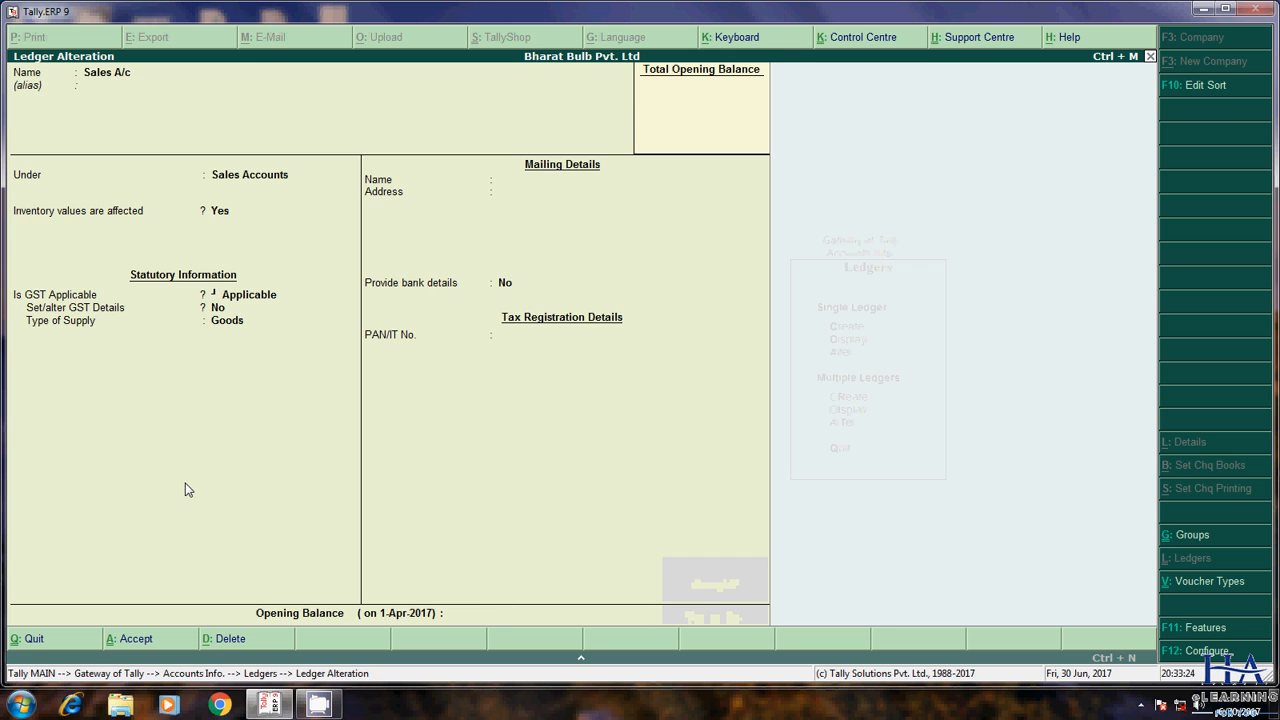
Step: Open the State GST(SGST) ledger for alteration, review its group, duty type and tax type, and accept it
key("Down")
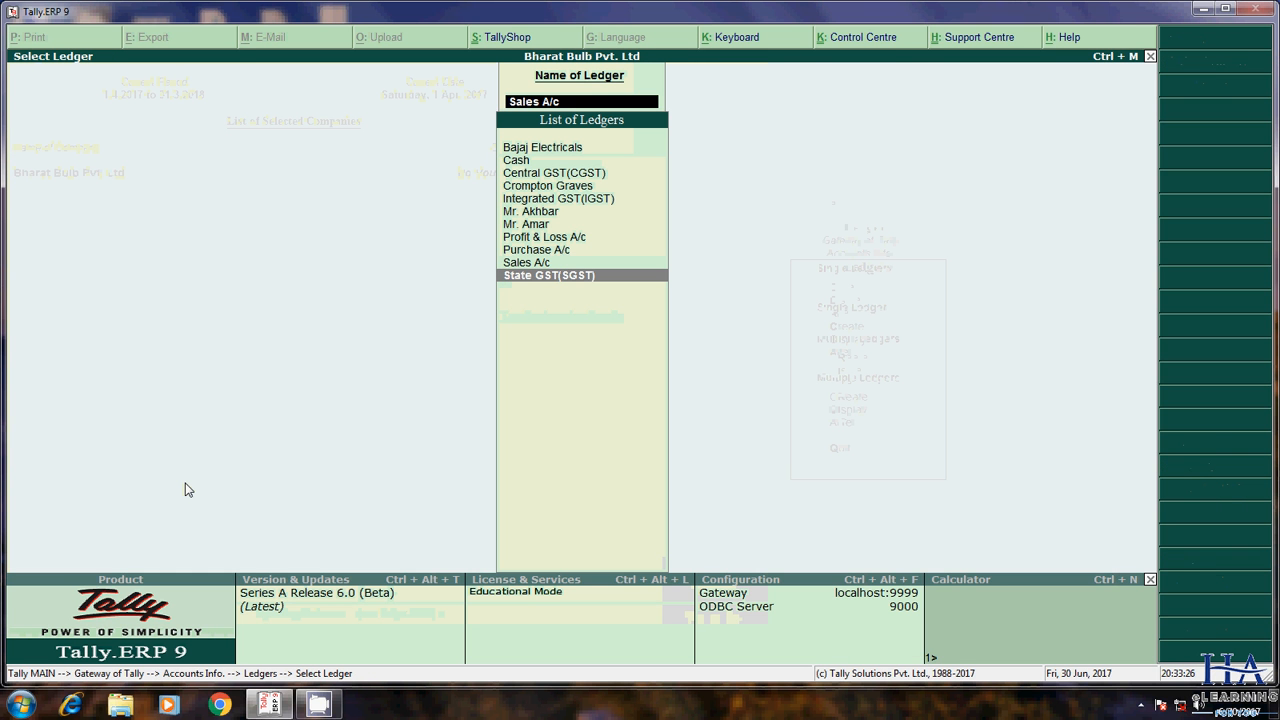
key("Return")
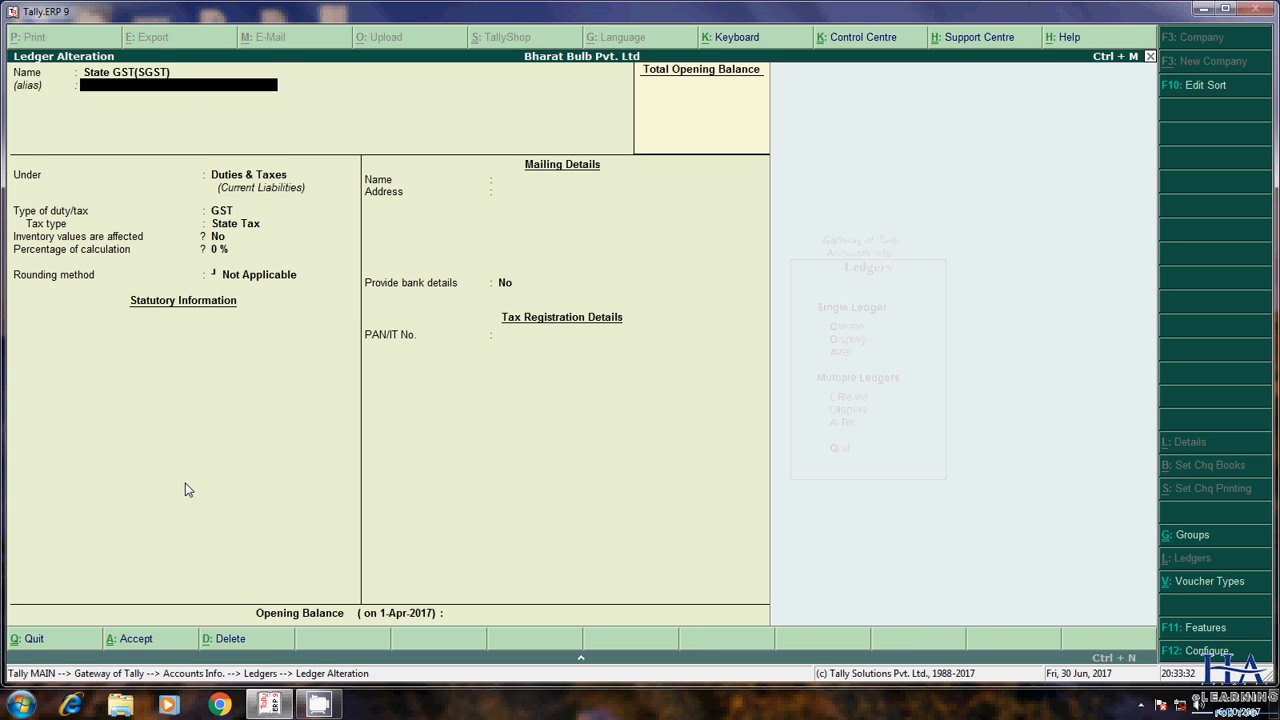
key("Return")
key("Return")
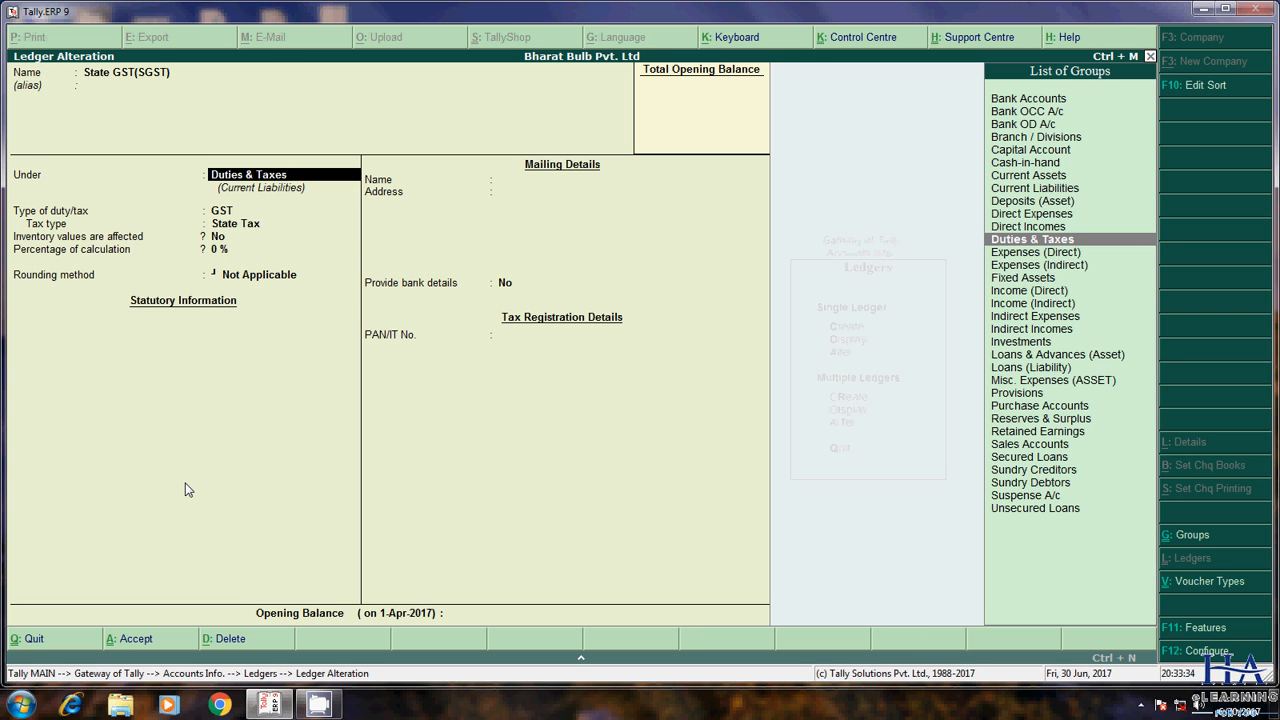
key("Return")
key("Return")
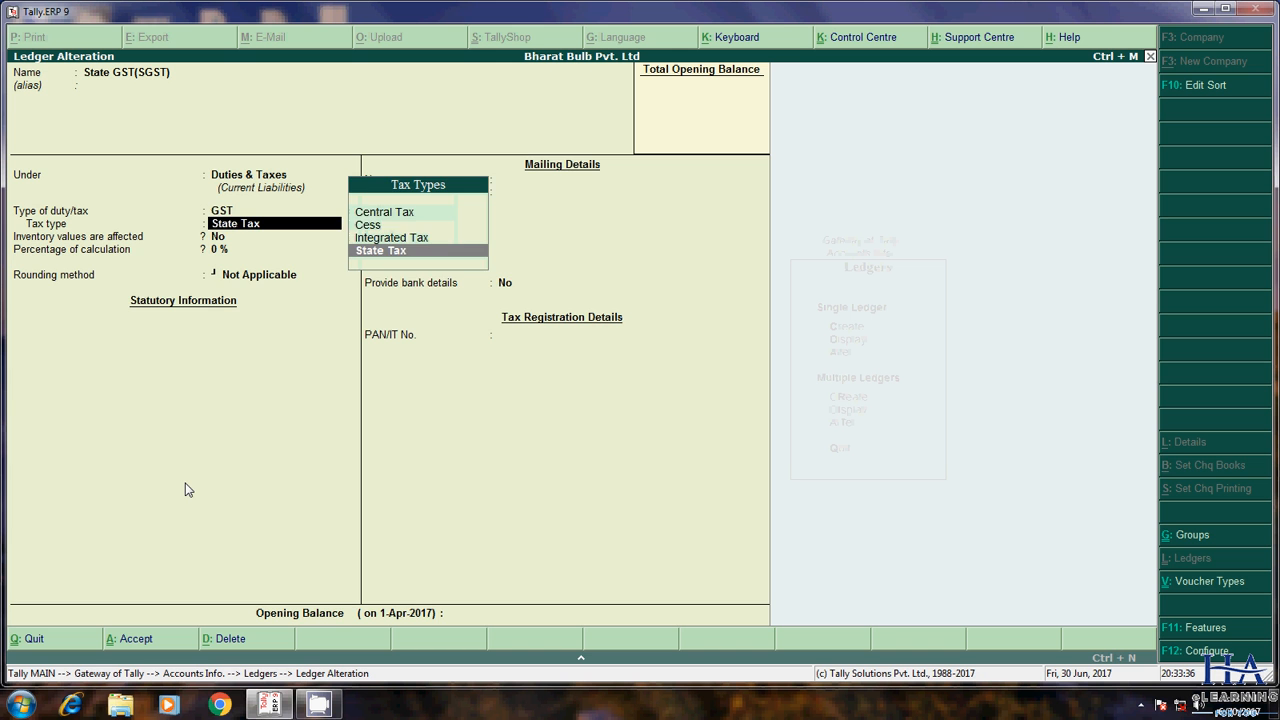
key("Return")
key("Return")
key("Return")
key("Return")
key("Return")
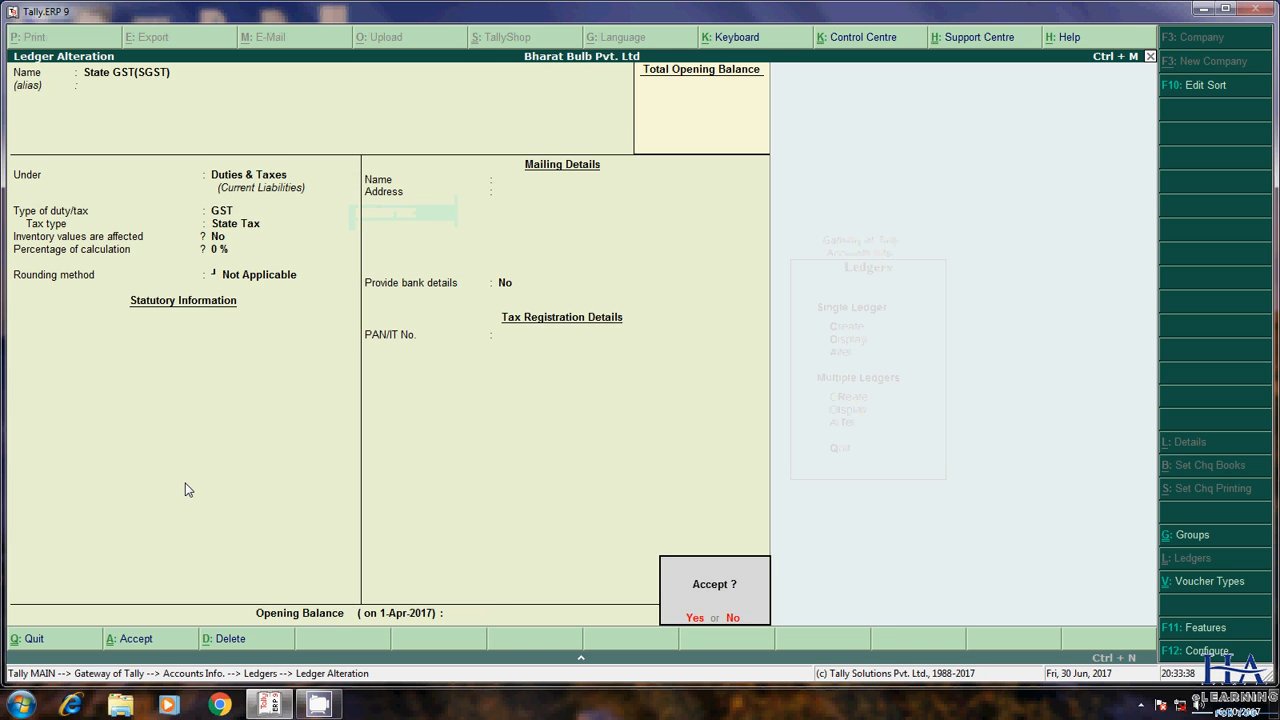
key("Return")
Step: Open the Central GST(CGST) ledger for alteration, review its group, duty type and tax type, and accept it
key("Up")
key("Up")
key("Up")
key("Up")
key("Up")
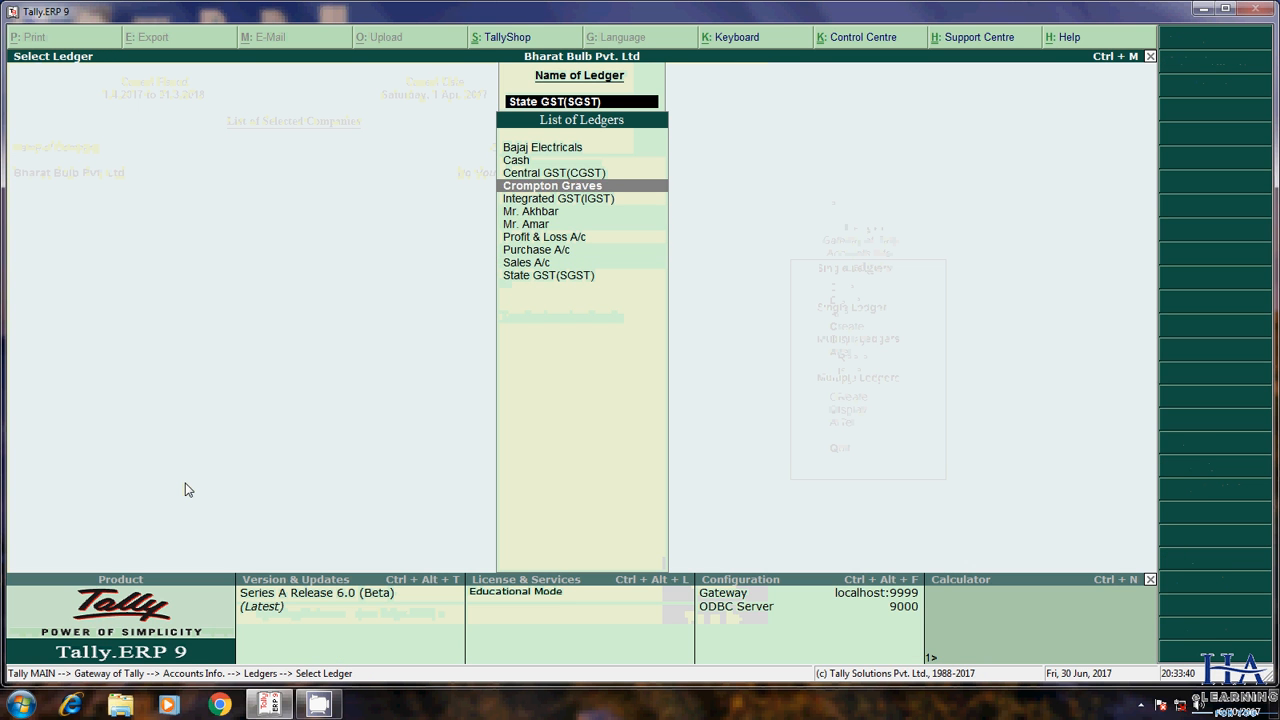
key("Up")
key("Return")
key("Return")
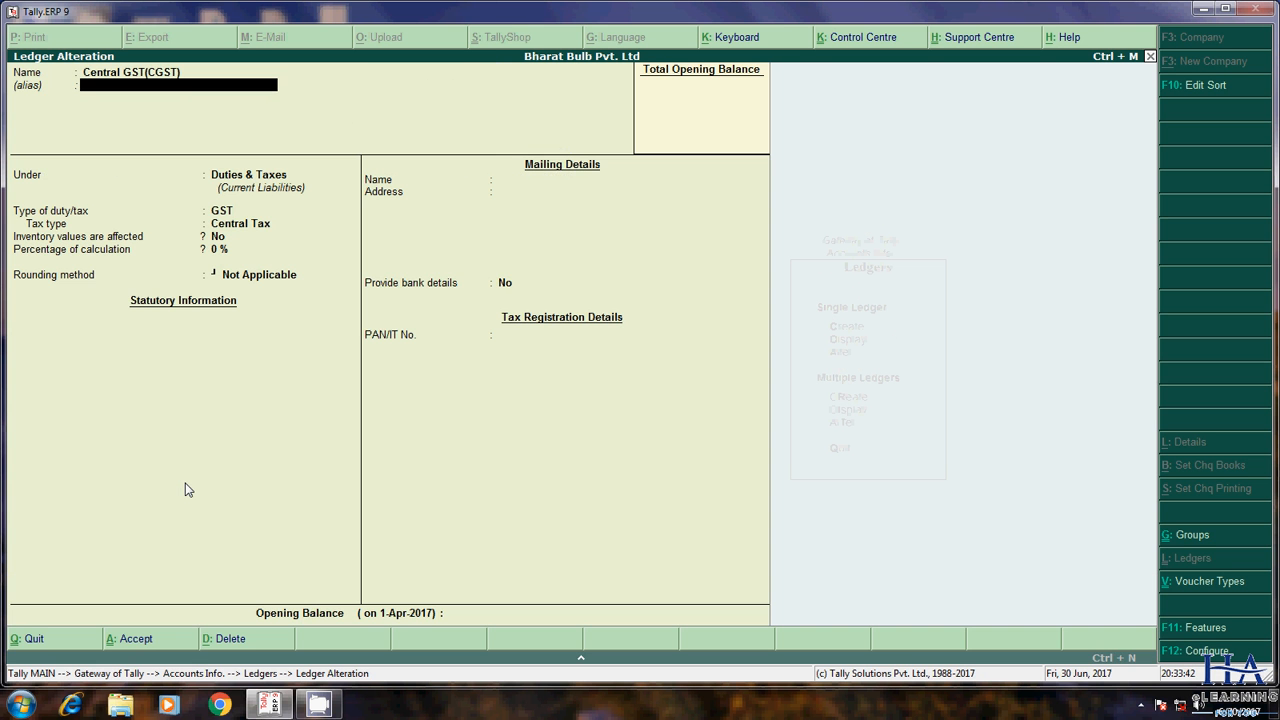
key("Return")
key("Return")
key("Return")
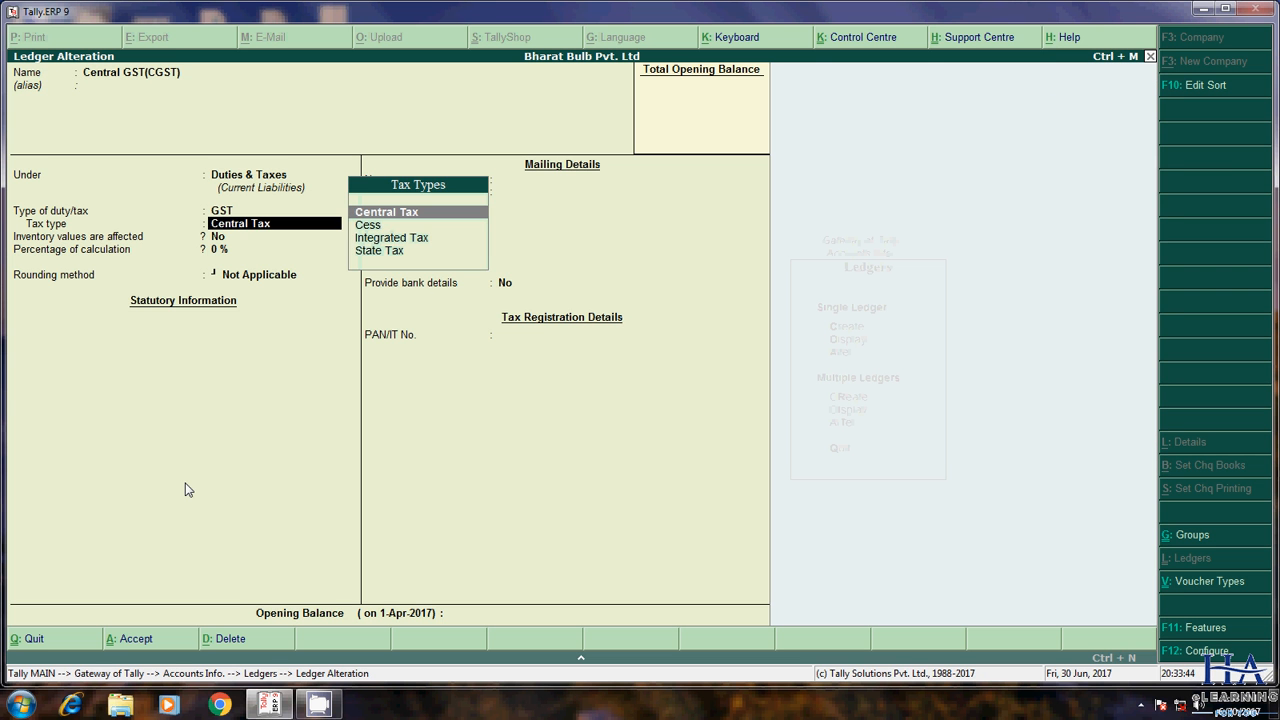
key("Return")
key("Return")
key("Return")
key("Return")
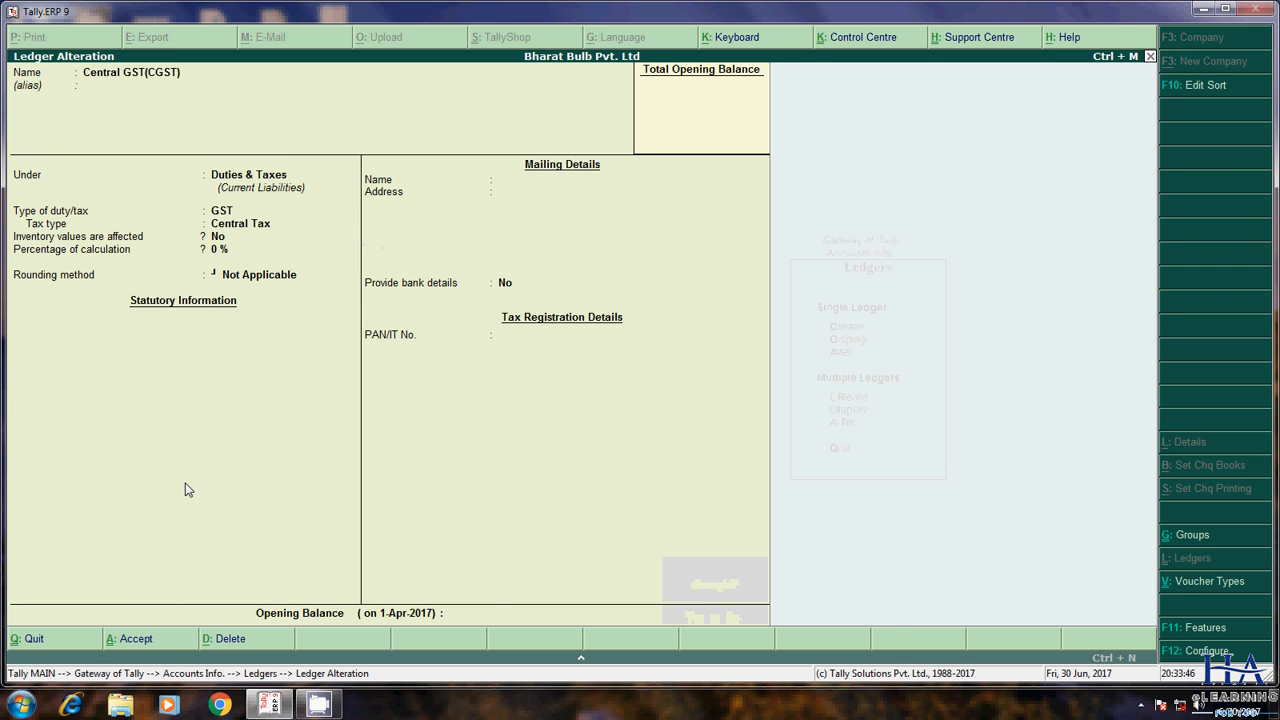
key("Return")
Step: Open the Integrated GST(IGST) ledger for alteration, review its group, duty type and tax type, and accept it
key("Down")
key("Down")
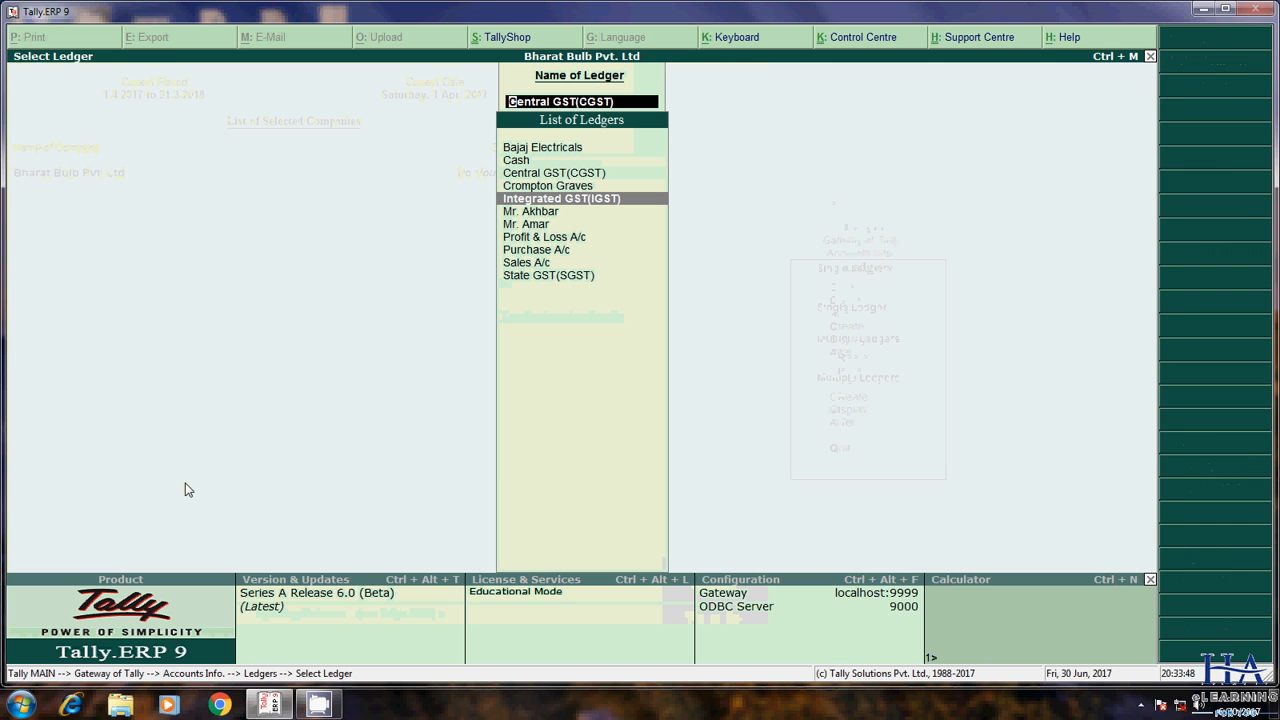
key("Return")
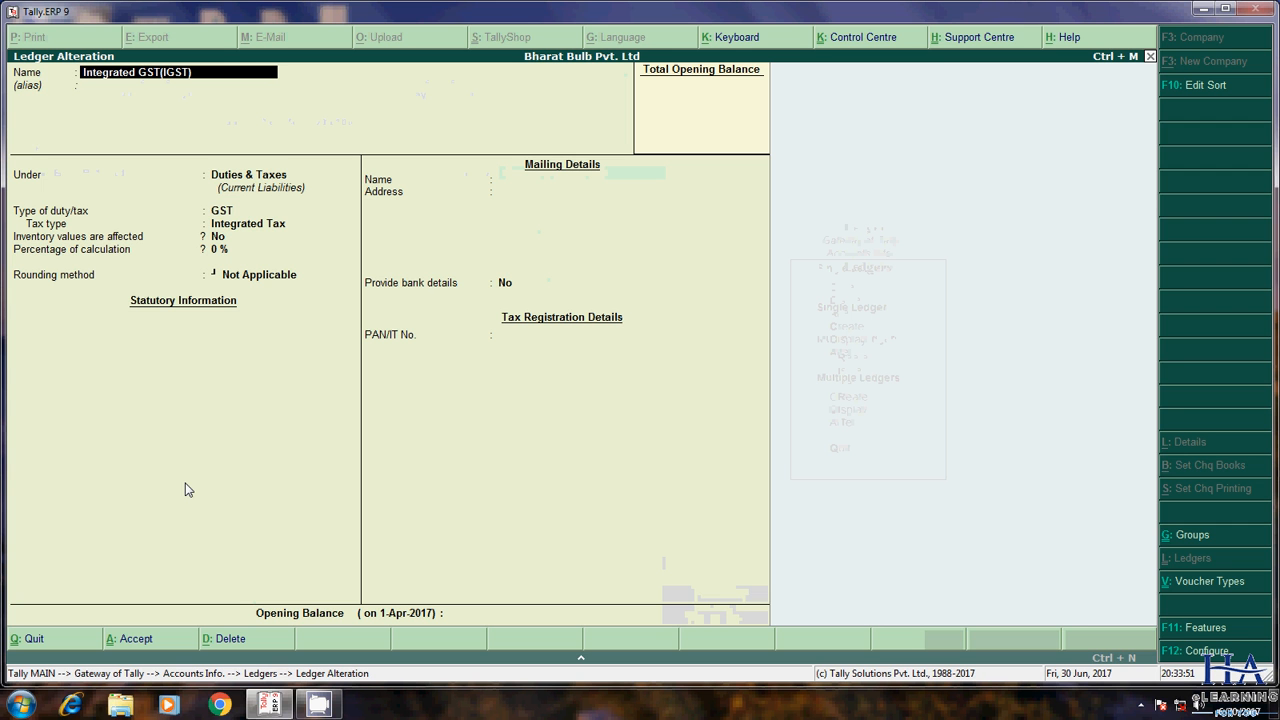
key("Return")
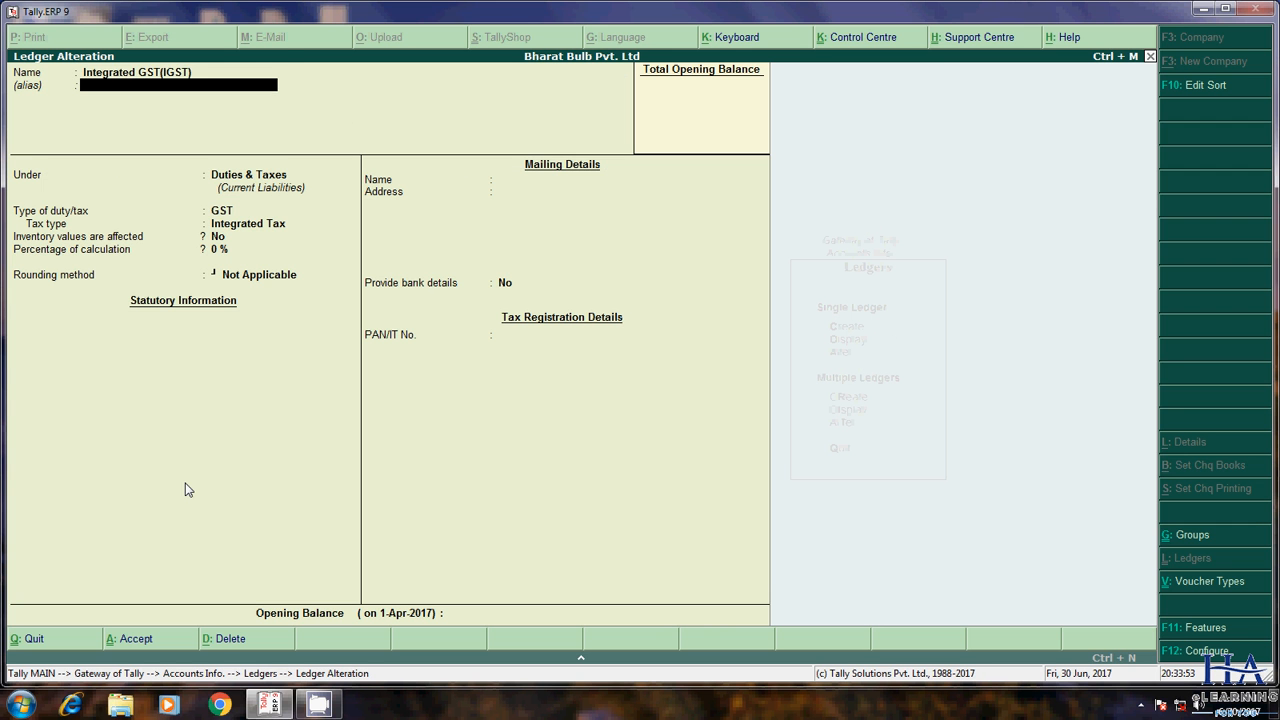
key("Return")
key("Return")
key("Return")
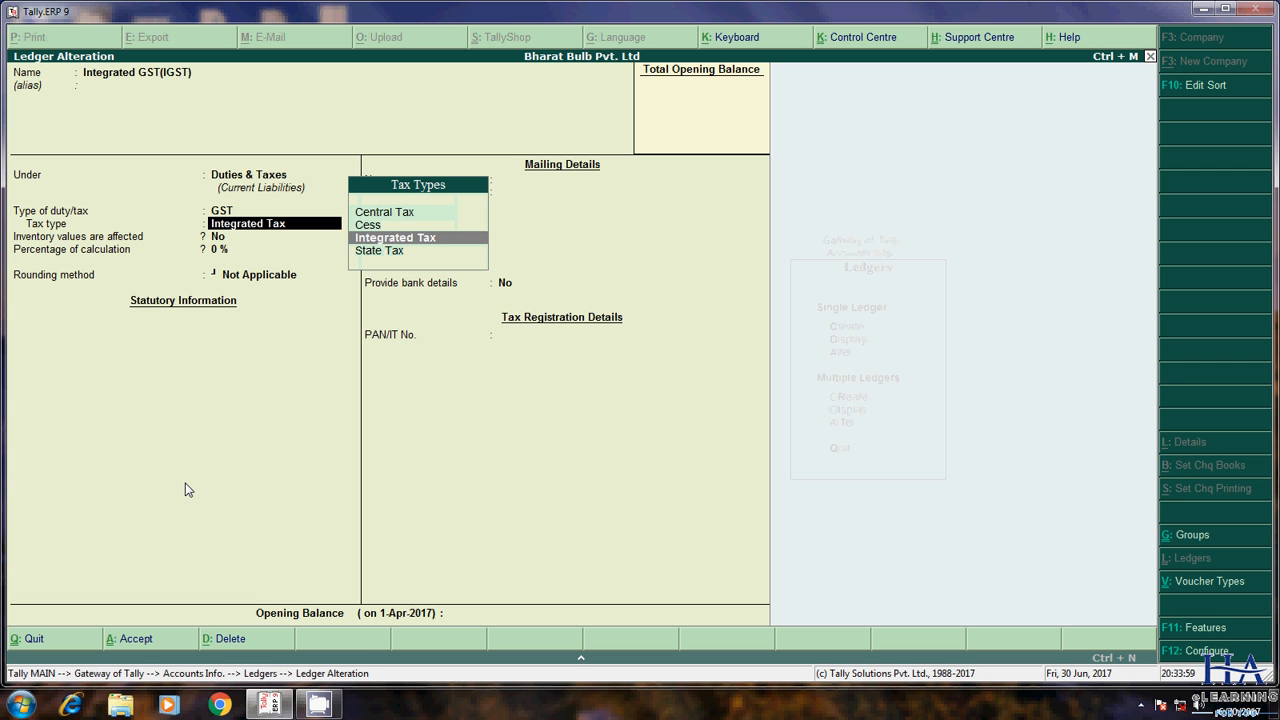
key("Return")
key("Return")
key("Return")
key("Return")
key("Return")
key("Return")
key("Return")
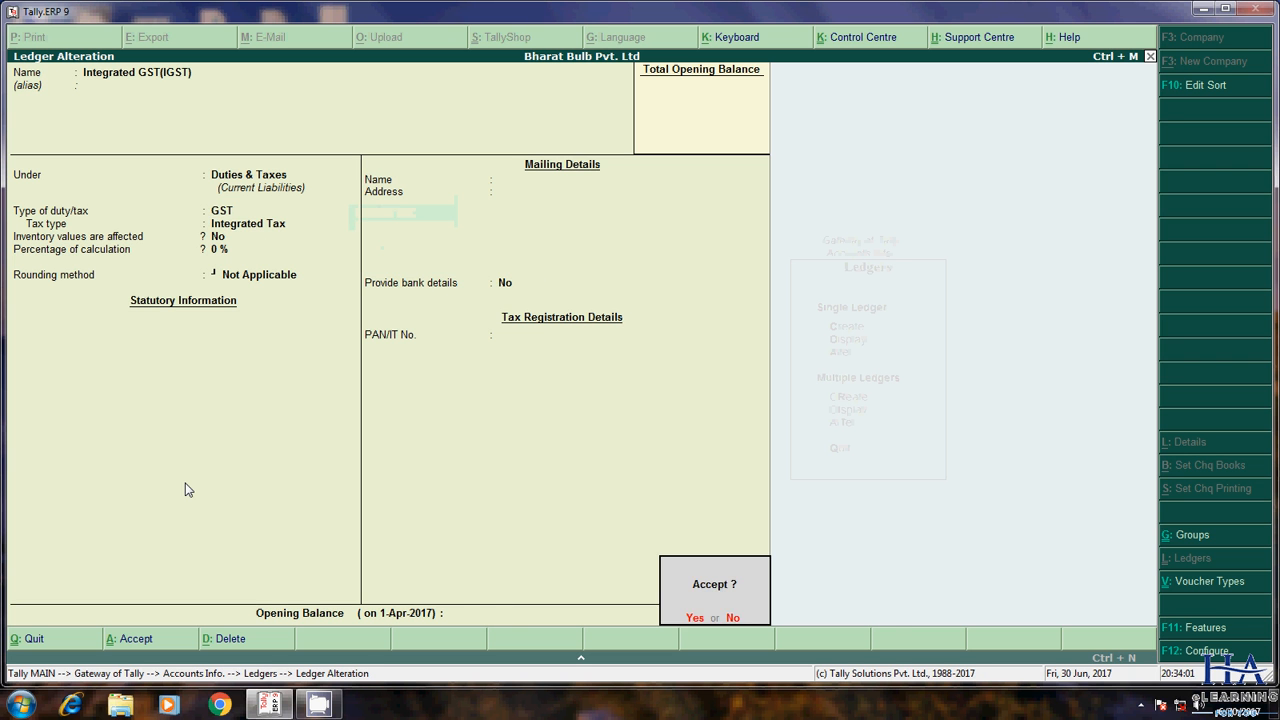
key("Return")
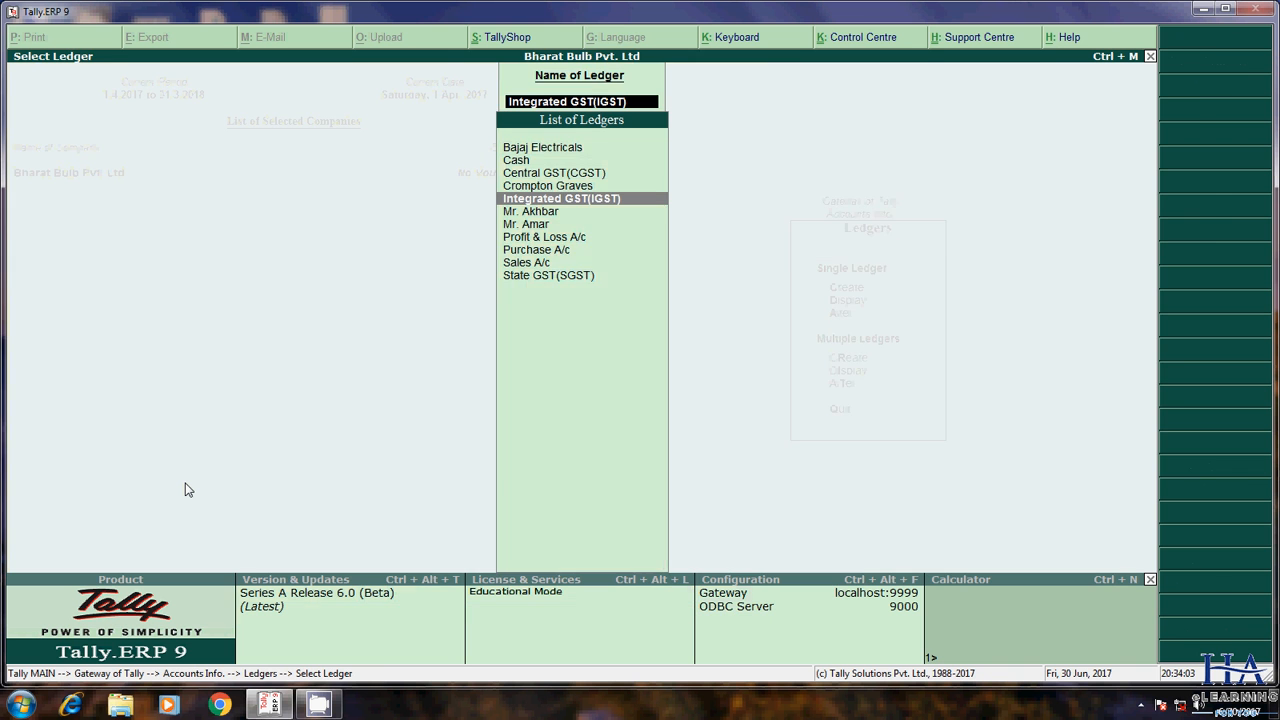
Step: Return from the ledgers to the Gateway and open the Tubes stock item for alteration
key("Escape")
key("Escape")
key("Escape")
key("Down")
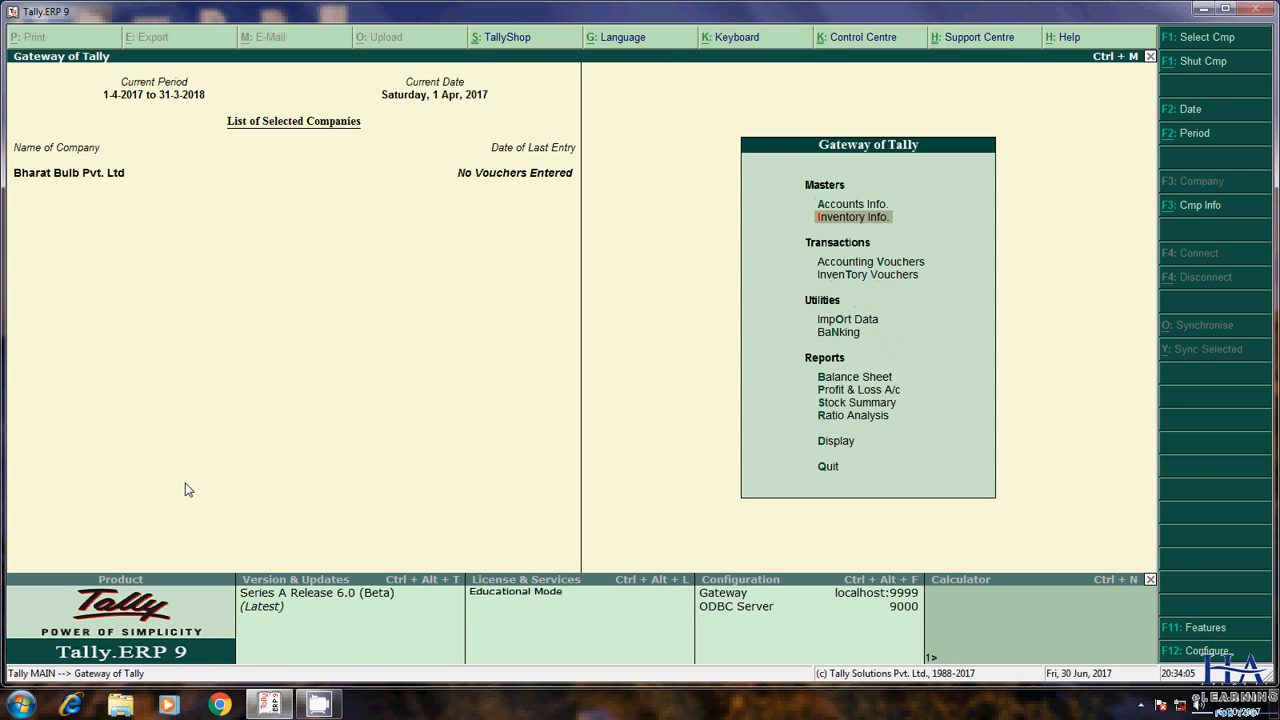
key("Return")
key("Down")
key("Return")
key("Down")
key("Down")
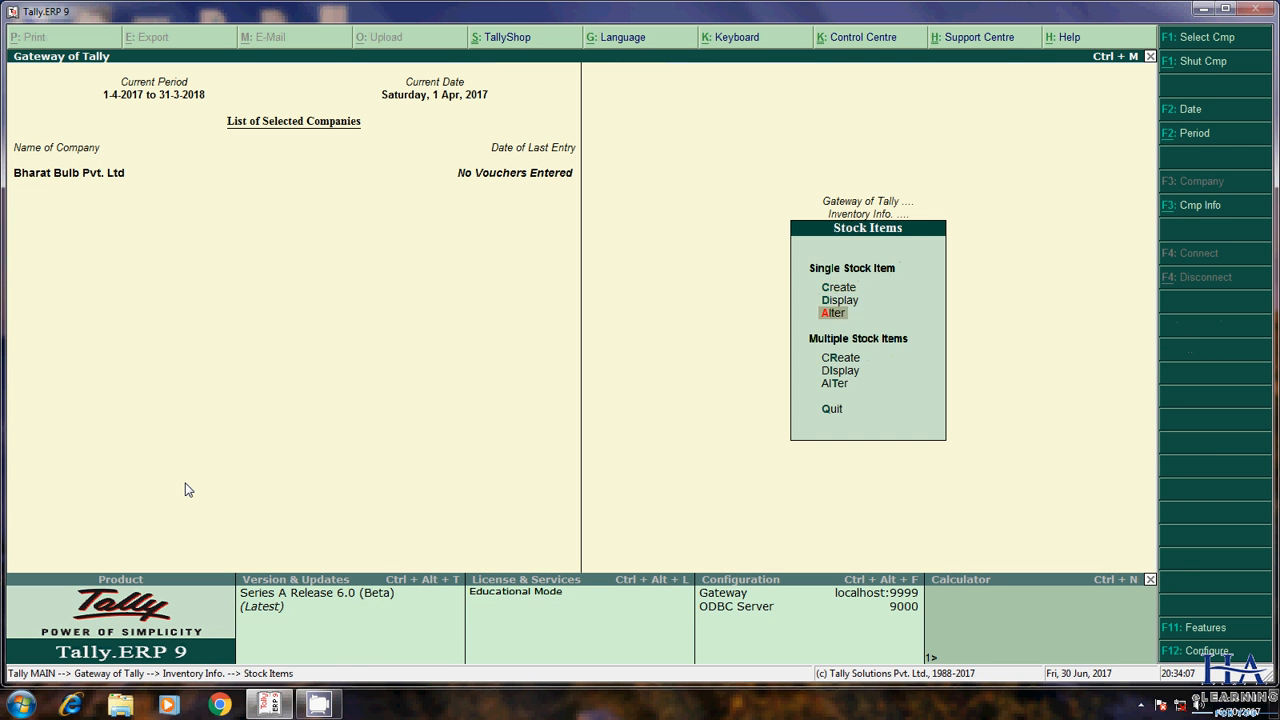
key("Return")
key("Down")
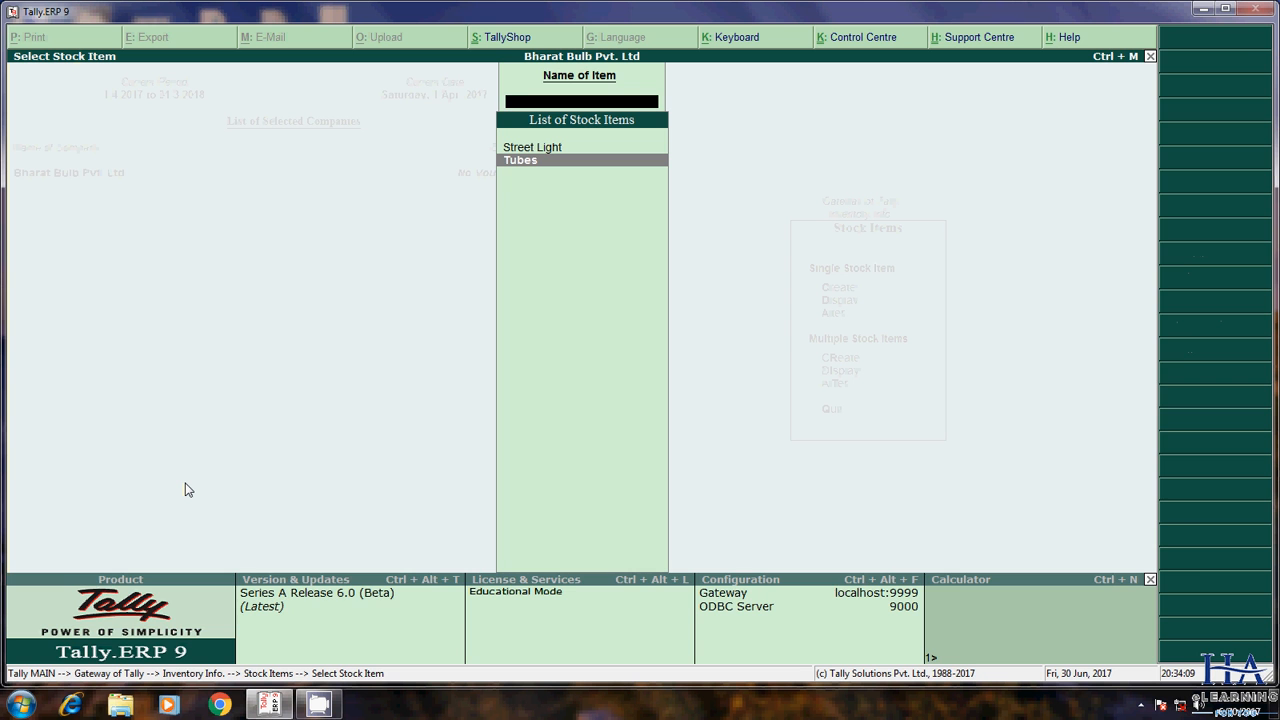
key("Return")
key("Return")
key("Return")
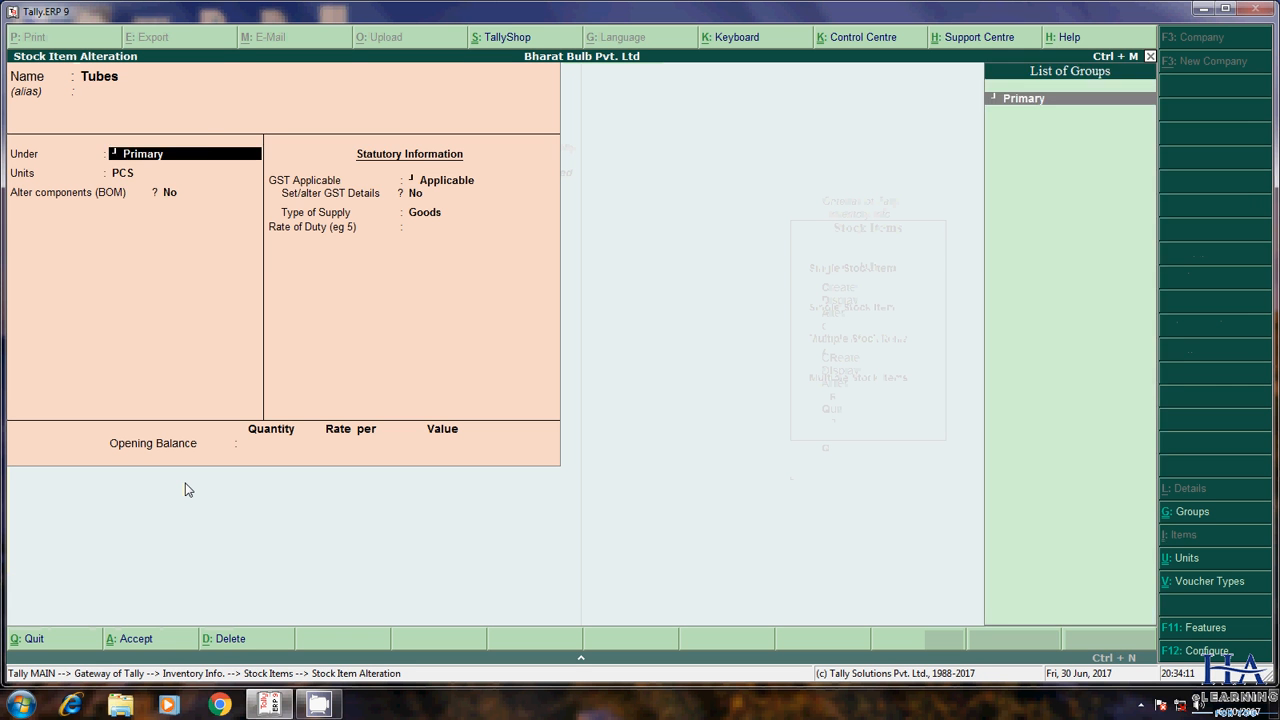
Step: Answer Yes to Set/alter GST Details for Tubes and open its tax rate details
key("Return")
key("Return")
key("Return")
key("Return")
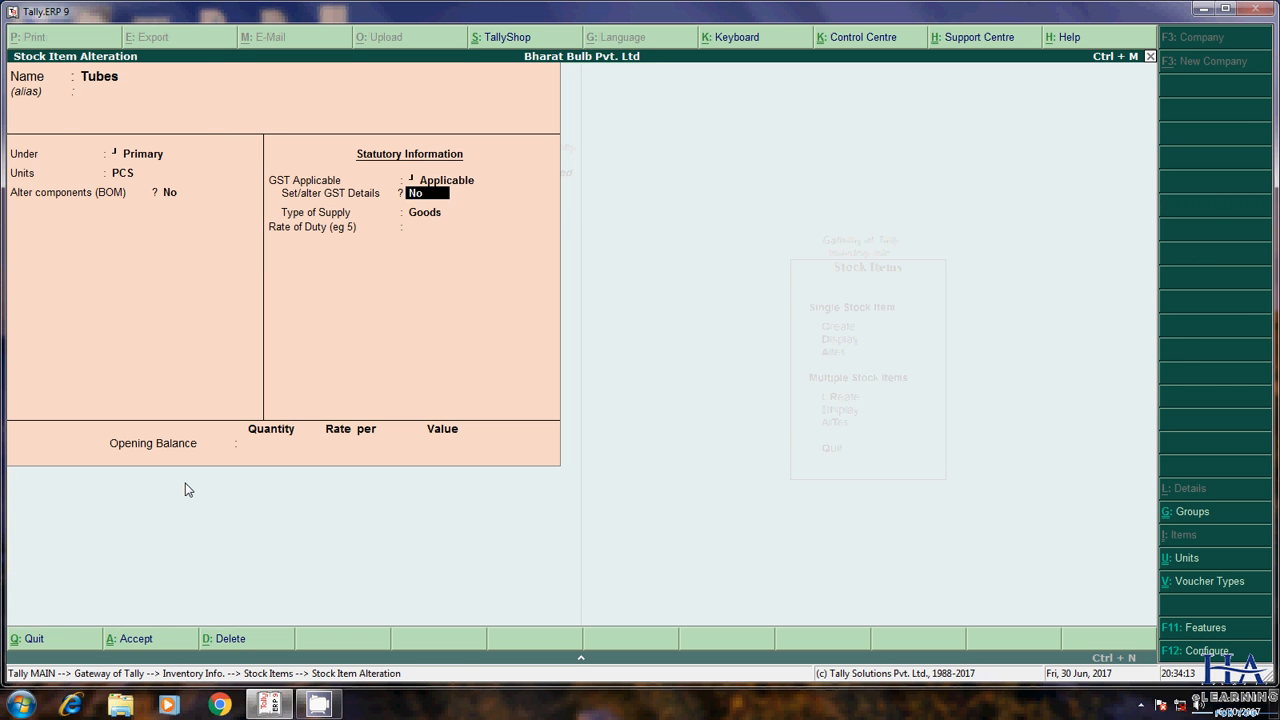
key("y")
key("Return")
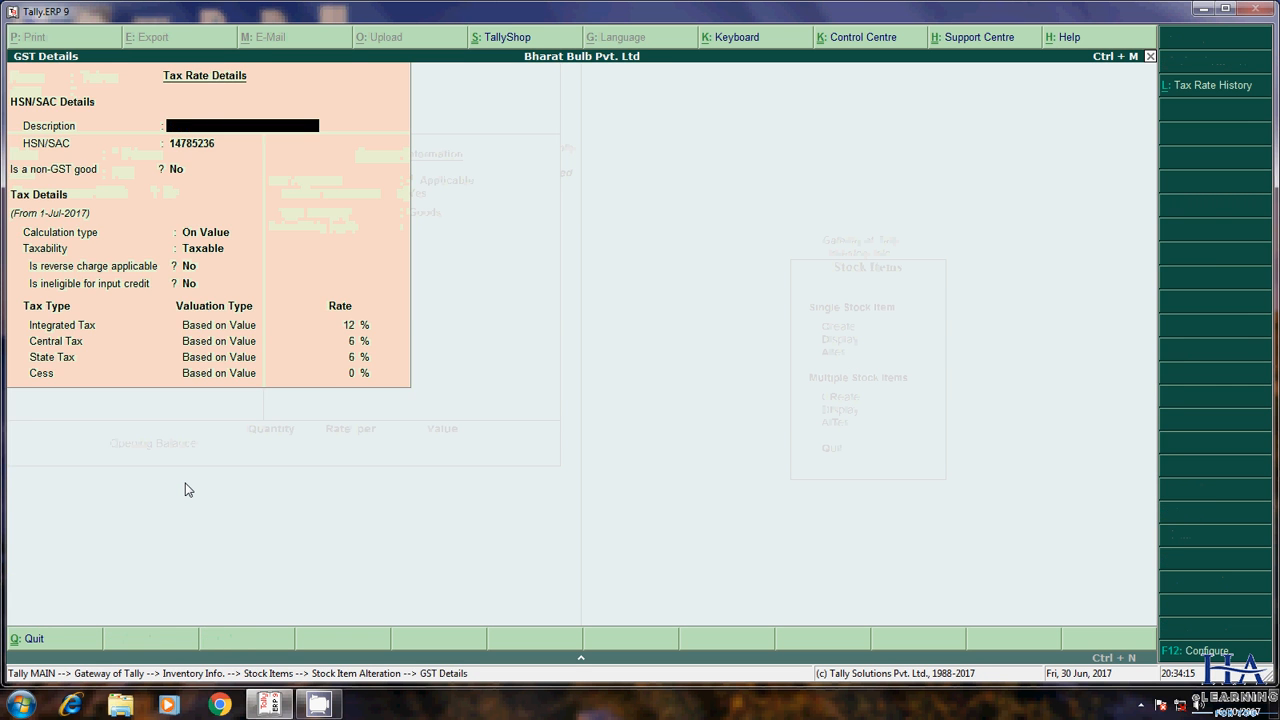
key("Escape")
key("y")
key("Return")
Step: Review the HSN/SAC, calculation type, taxability and tax rates of Tubes, and accept the stock item
key("Return")
key("Return")
key("Return")
key("Return")
key("Return")
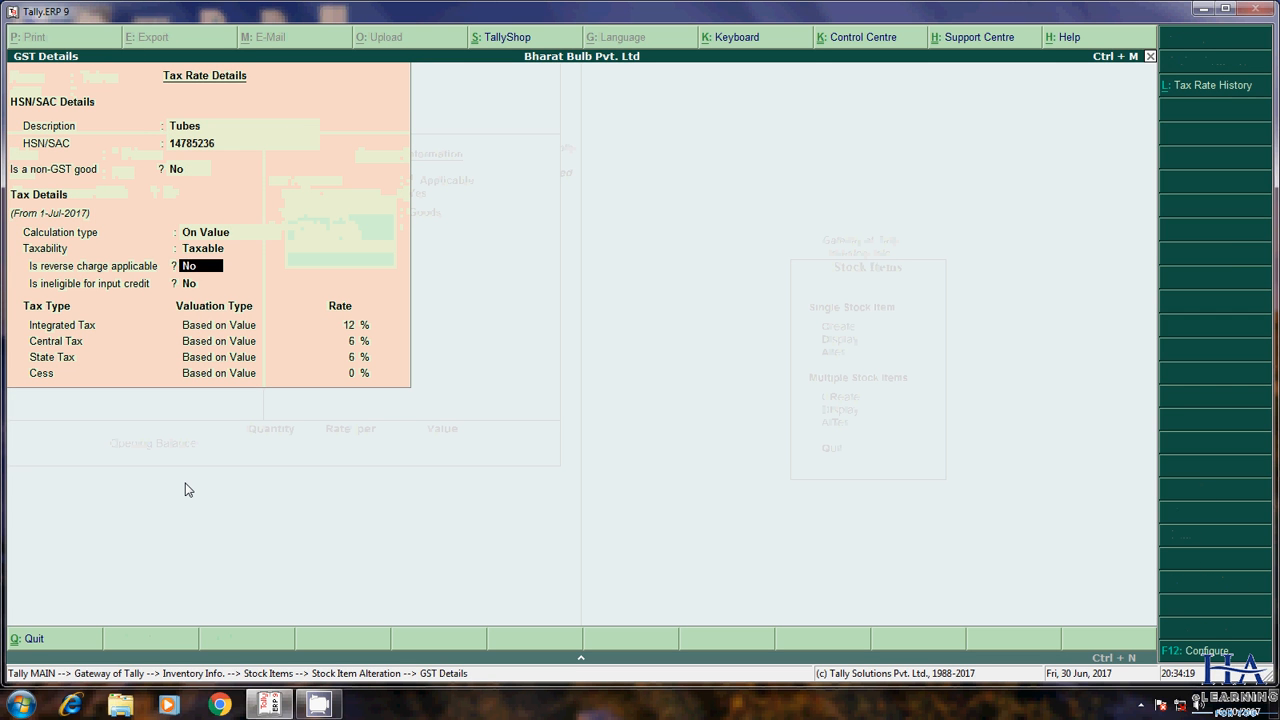
key("Return")
key("Return")
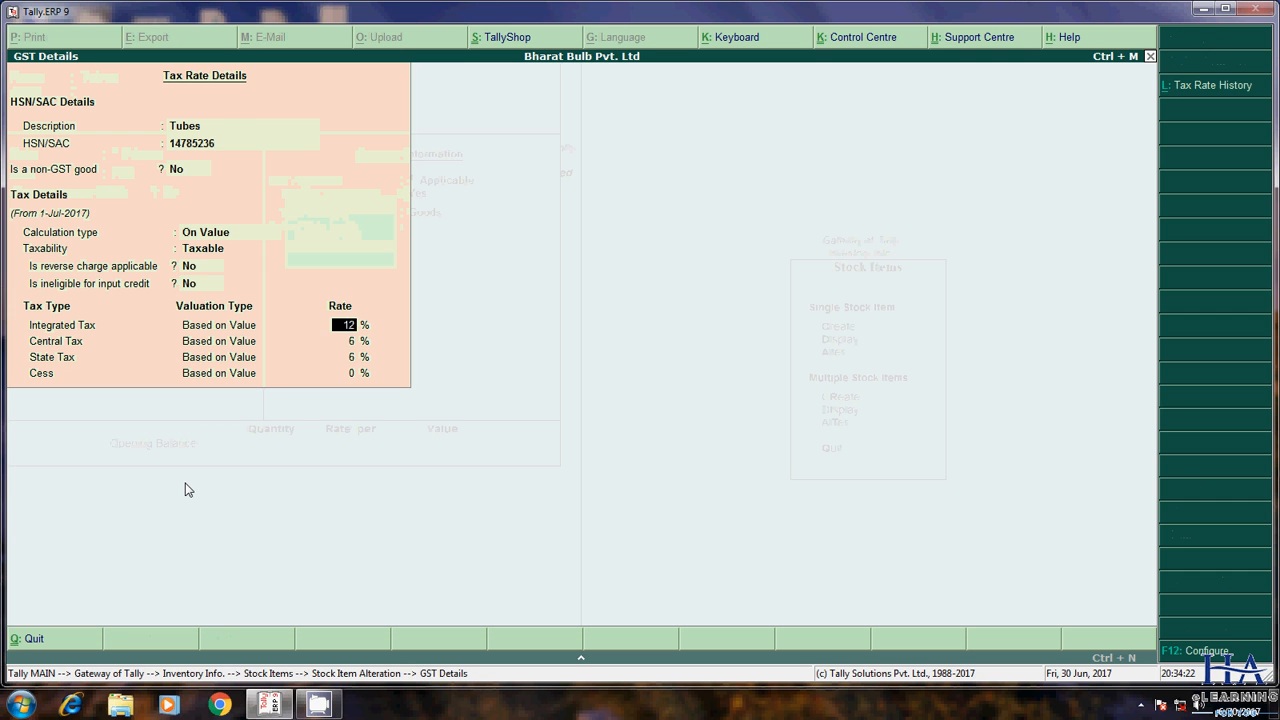
key("Return")
key("Return")
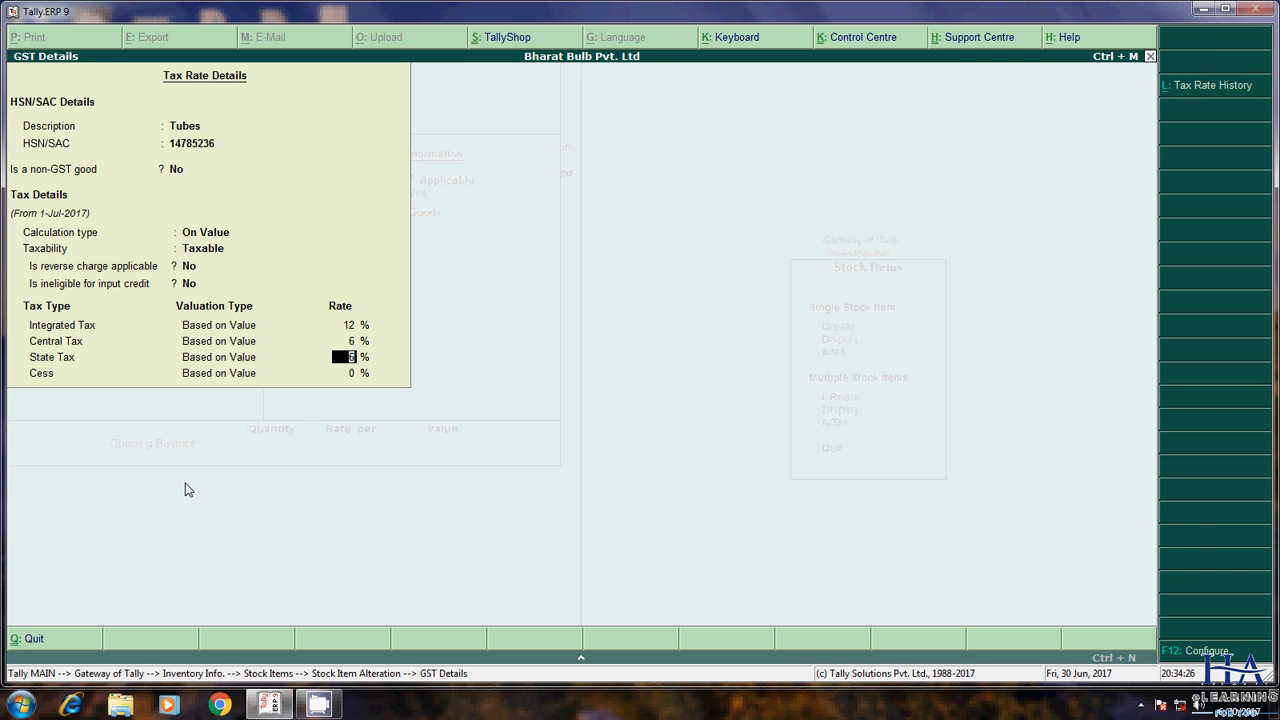
key("Return")
key("Return")
key("Return")
key("Return")
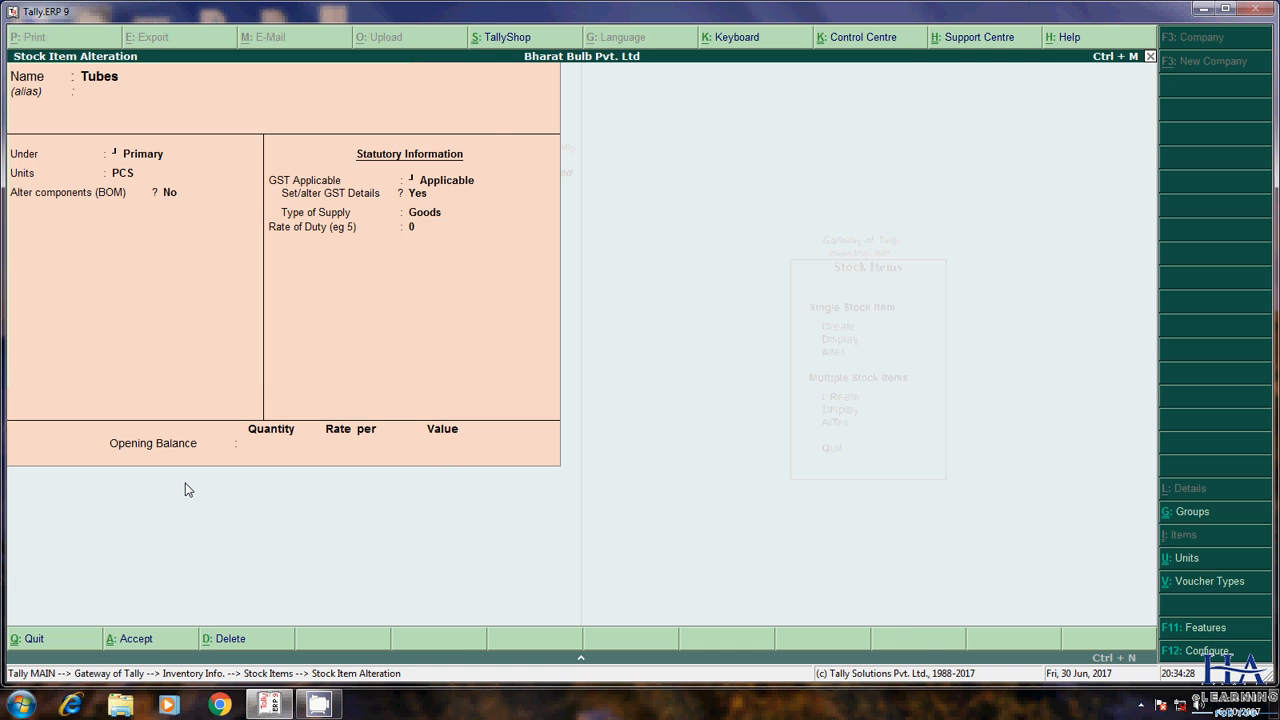
key("Return")
Step: Open the Street Light stock item for alteration and bring up its GST tax rate details
key("Up")
key("Return")
key("Return")
key("Return")
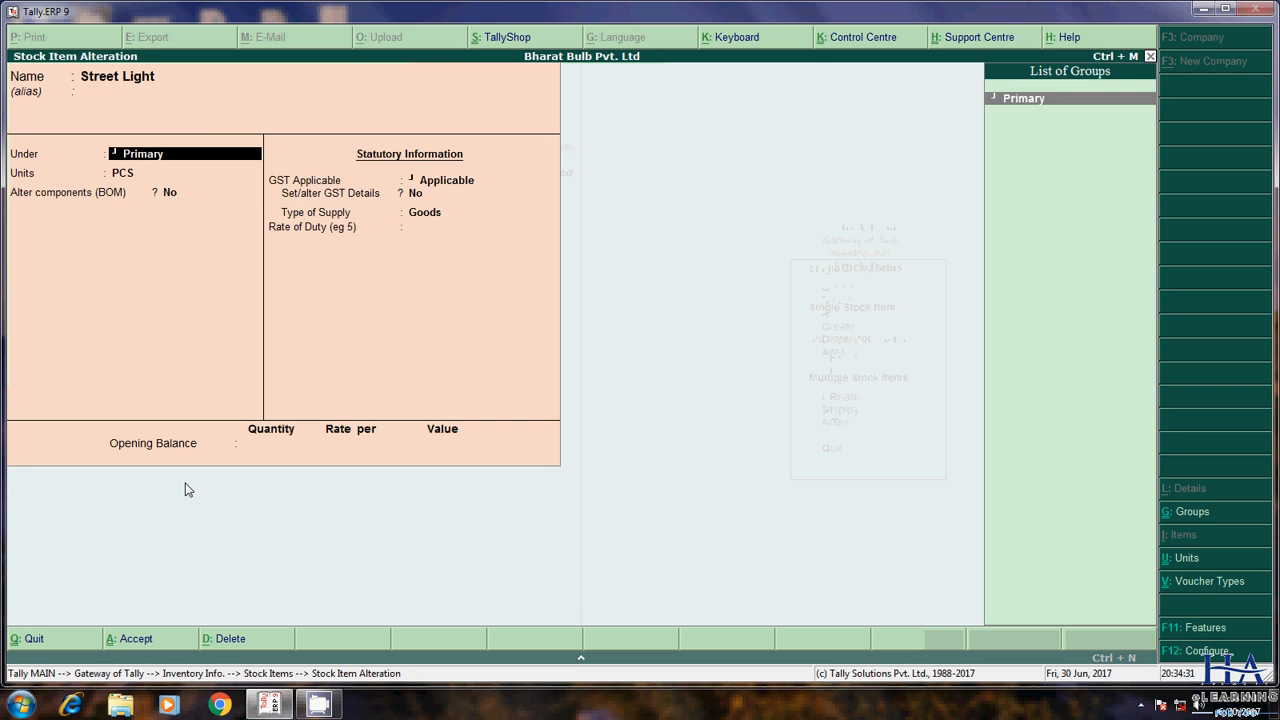
key("Return")
key("Return")
key("Return")
key("Return")
key("y")
key("Return")
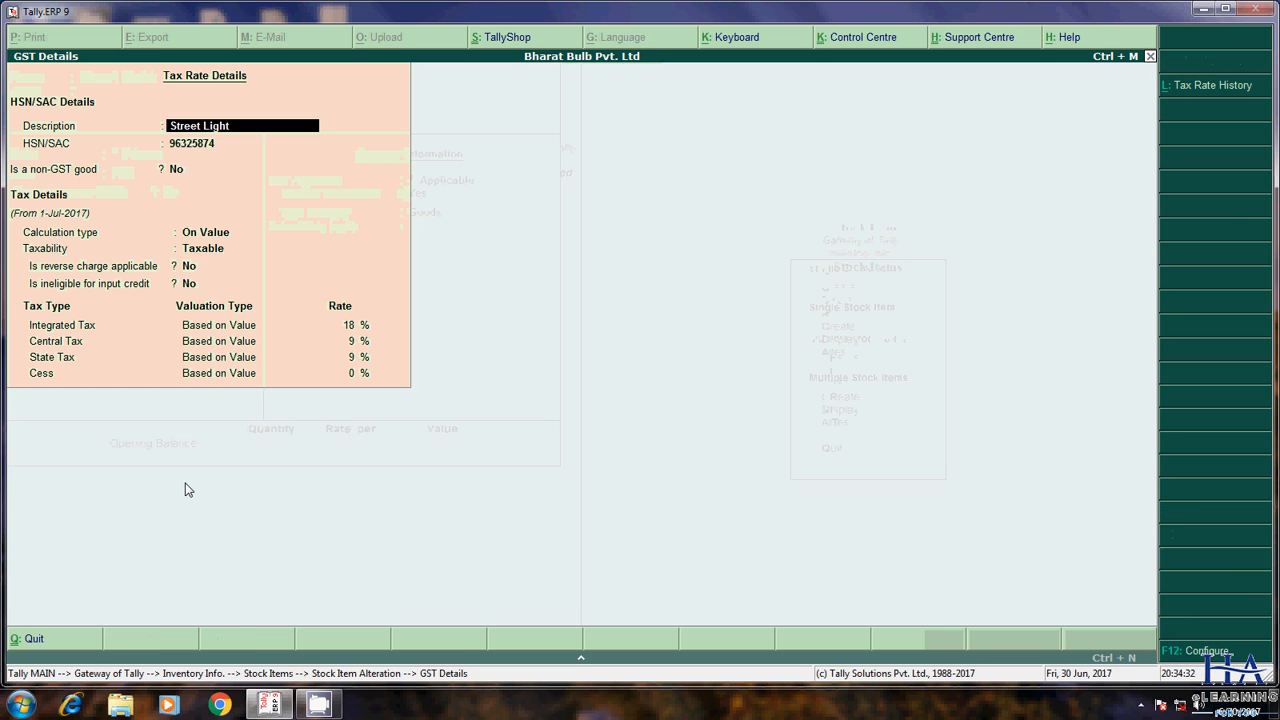
Step: Review the description, HSN/SAC, taxability and tax rates in Street Light's GST details, and accept the details
key("Return")
key("Return")
key("Return")
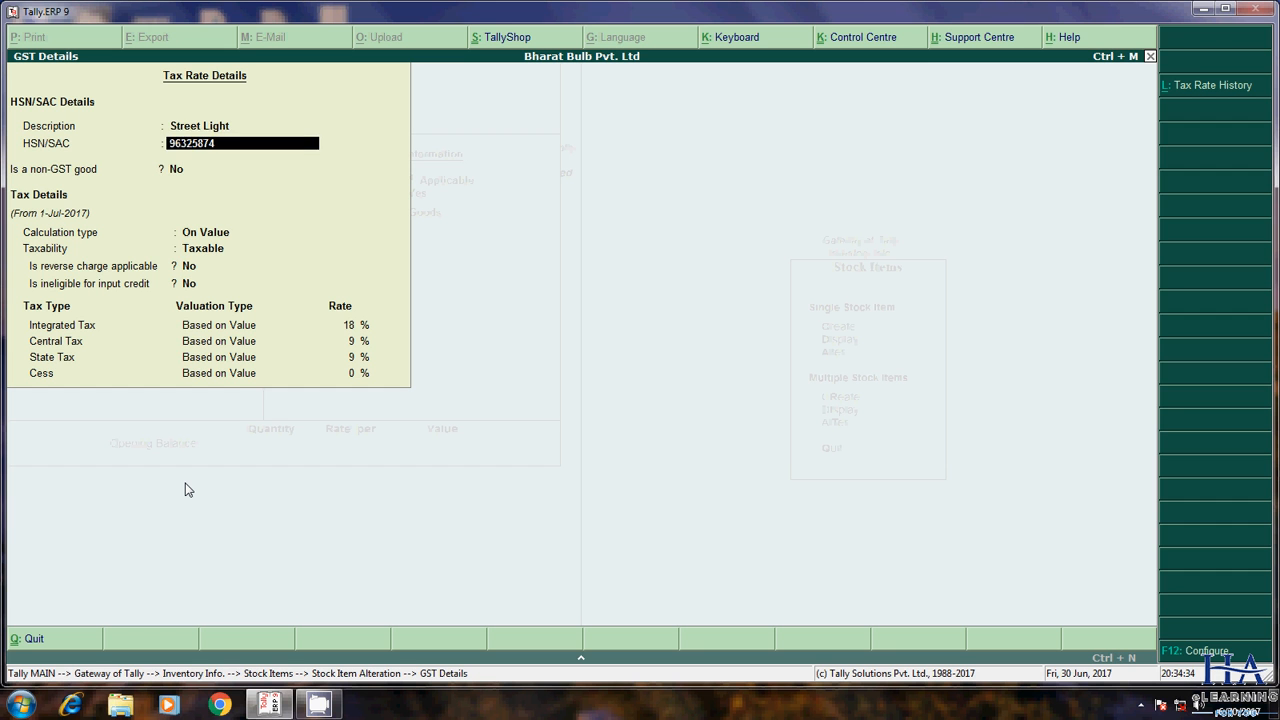
key("Return")
key("Return")
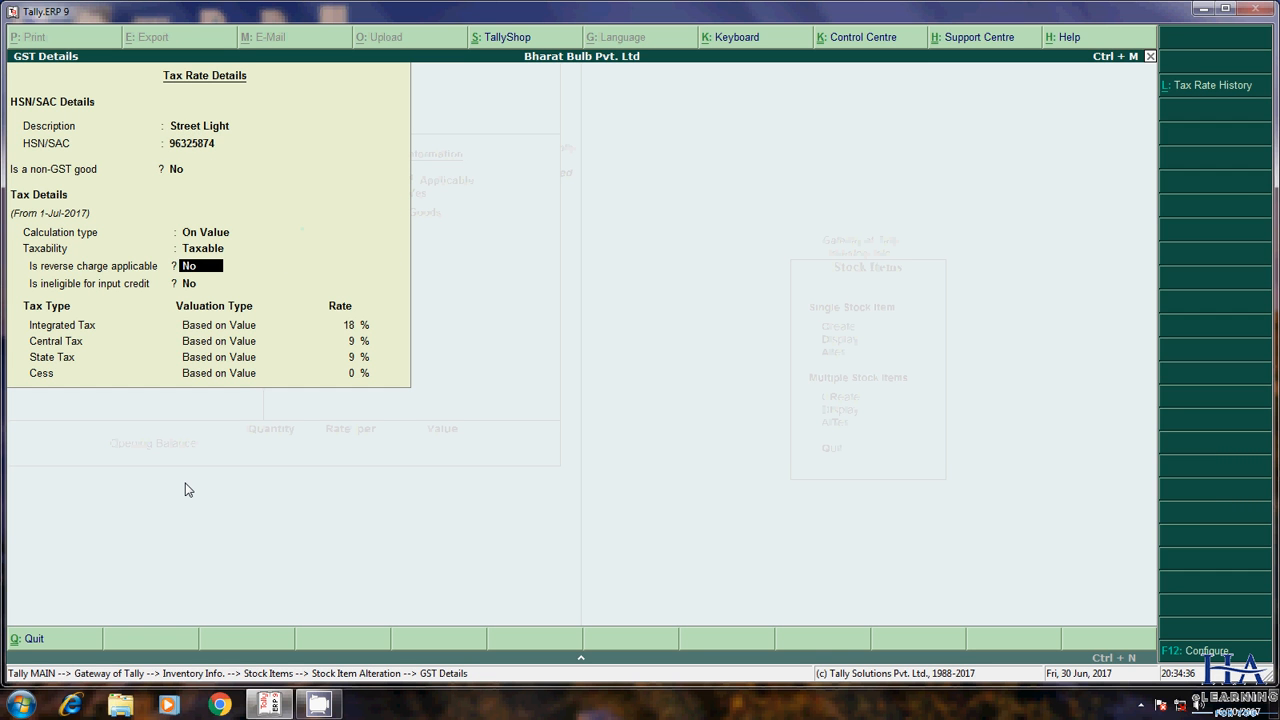
key("Return")
key("Return")
key("Return")
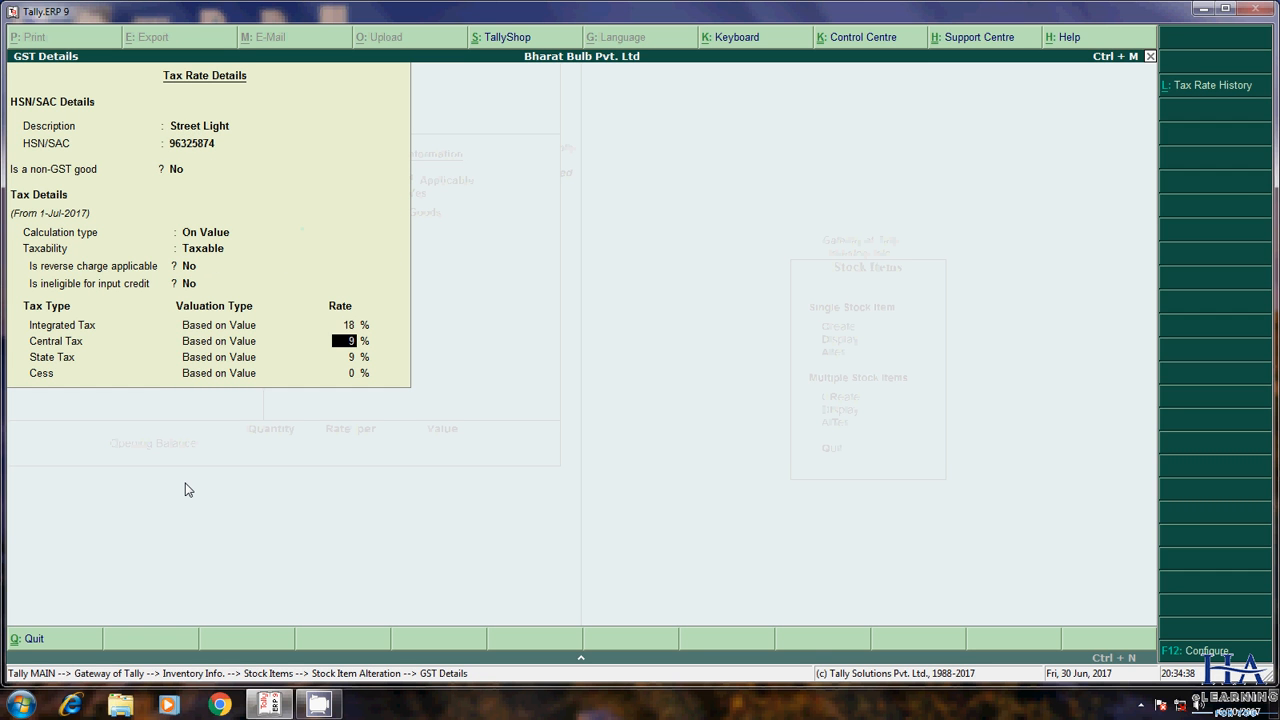
key("Return")
key("BackSpace")
key("Return")
key("Return")
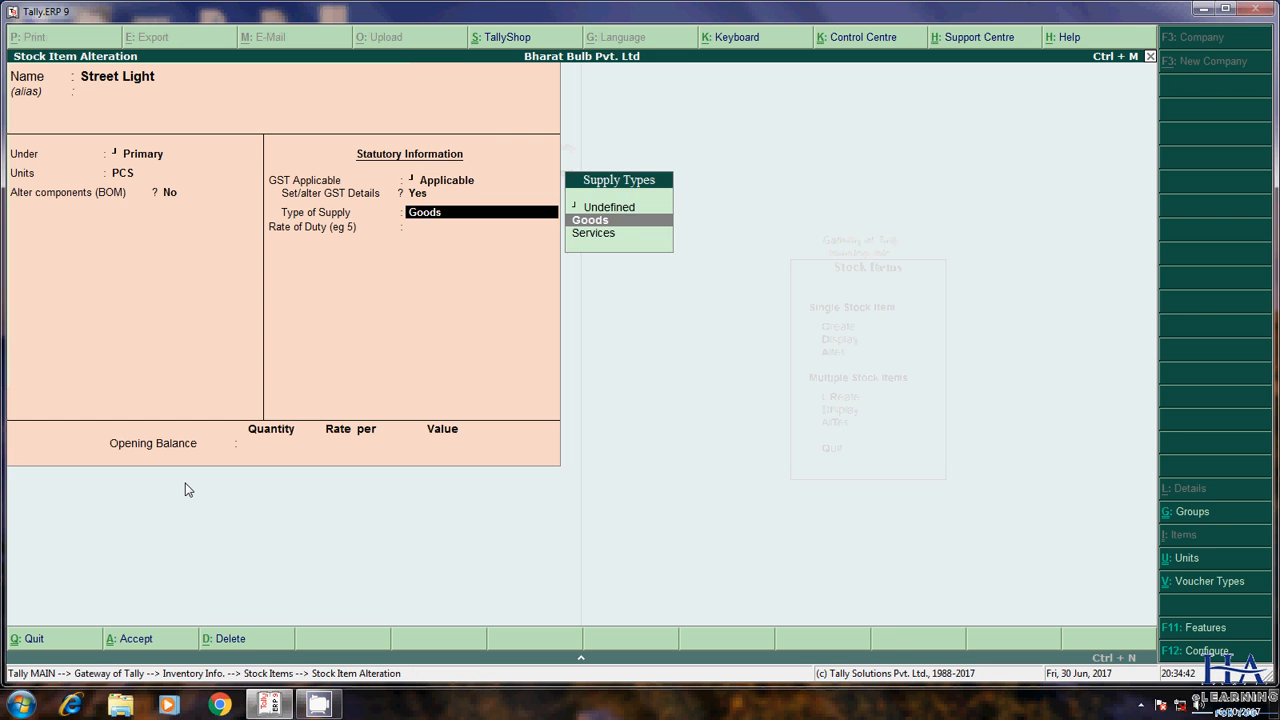
Step: Keep Goods as Street Light's type of supply and accept the stock item
key("Return")
key("Return")
key("Return")
key("Return")
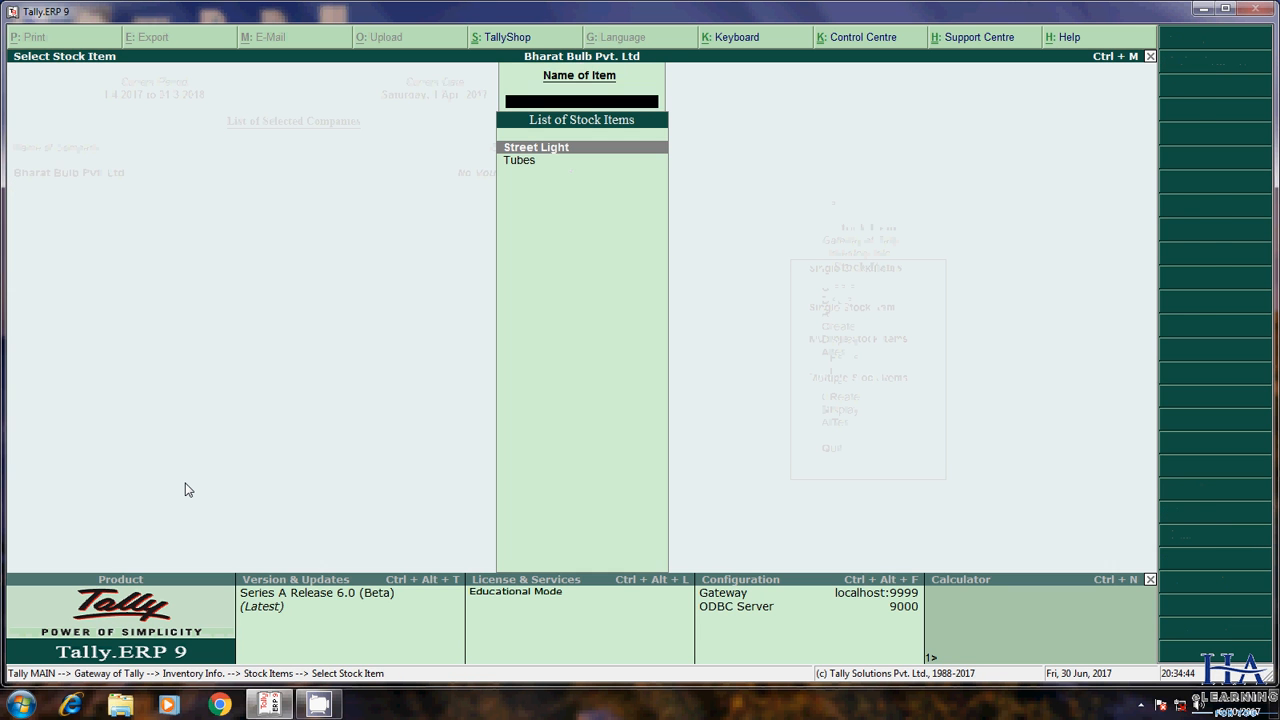
Step: Leave the stock items and open the list of voucher types for alteration in the accounts masters
key("Escape")
key("Escape")
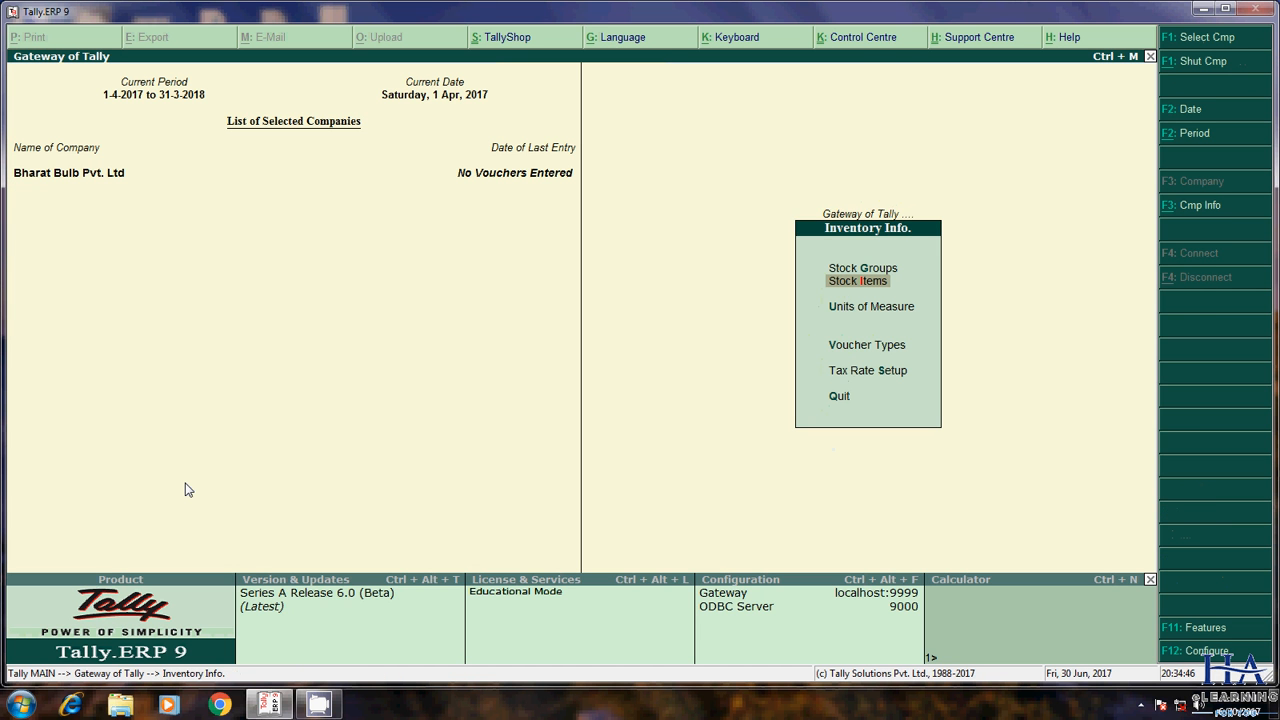
key("Escape")
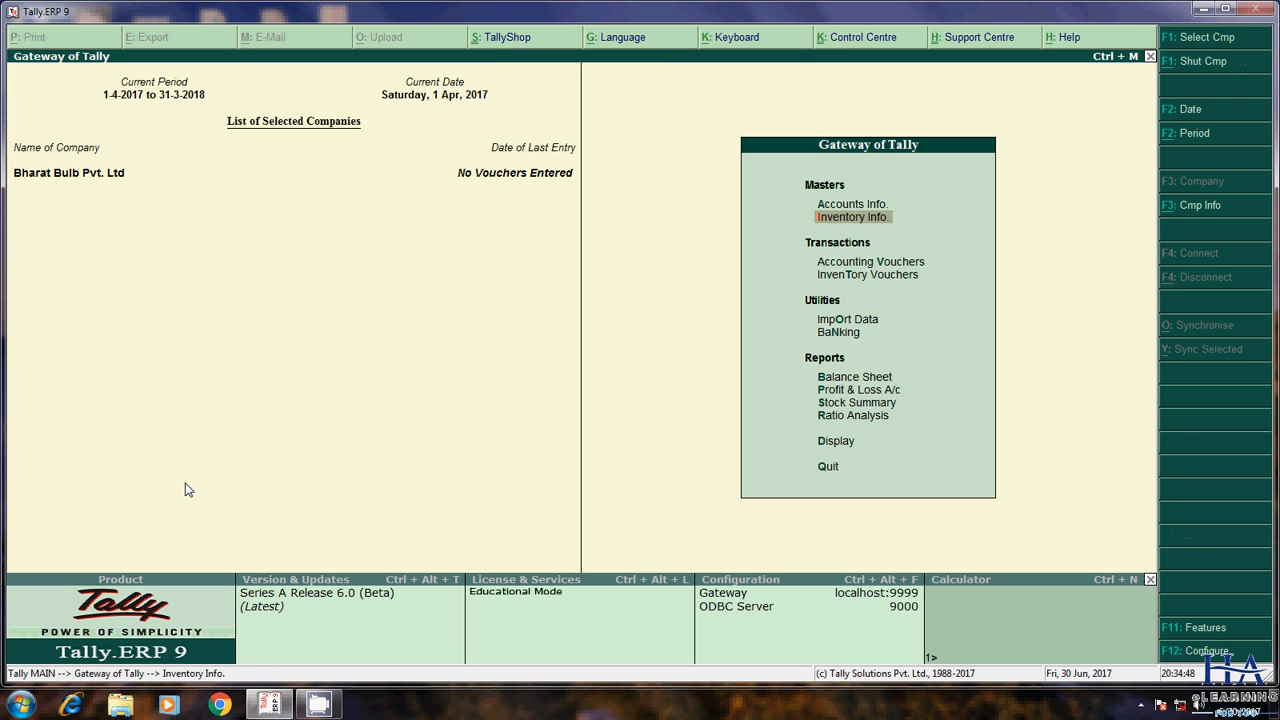
key("Up")
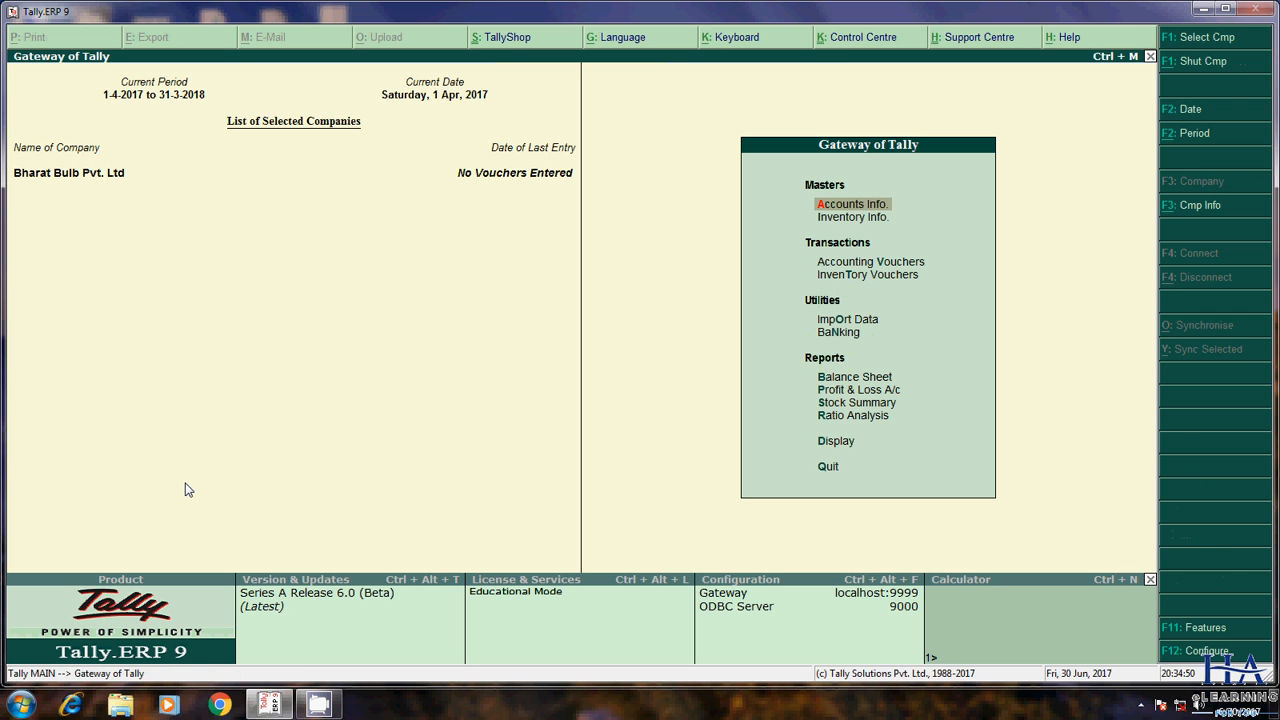
key("Return")
key("Down")
key("Down")
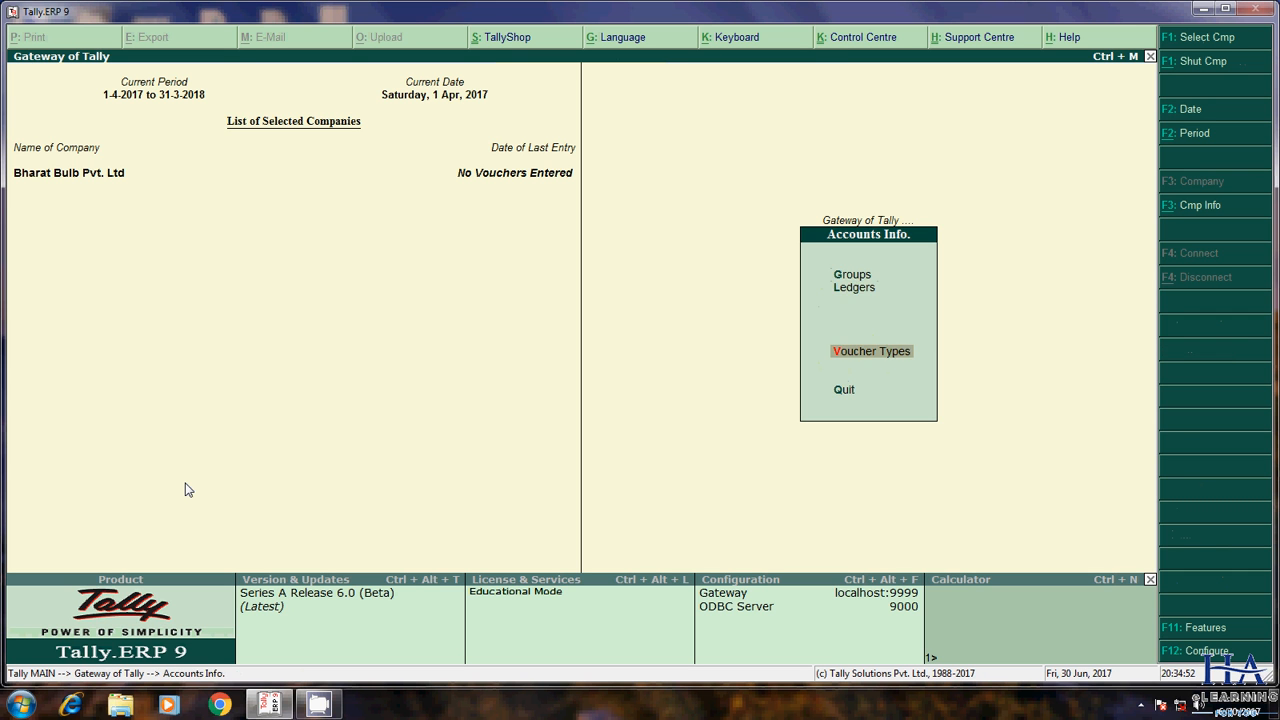
key("Return")
key("Down")
key("Down")
key("Return")
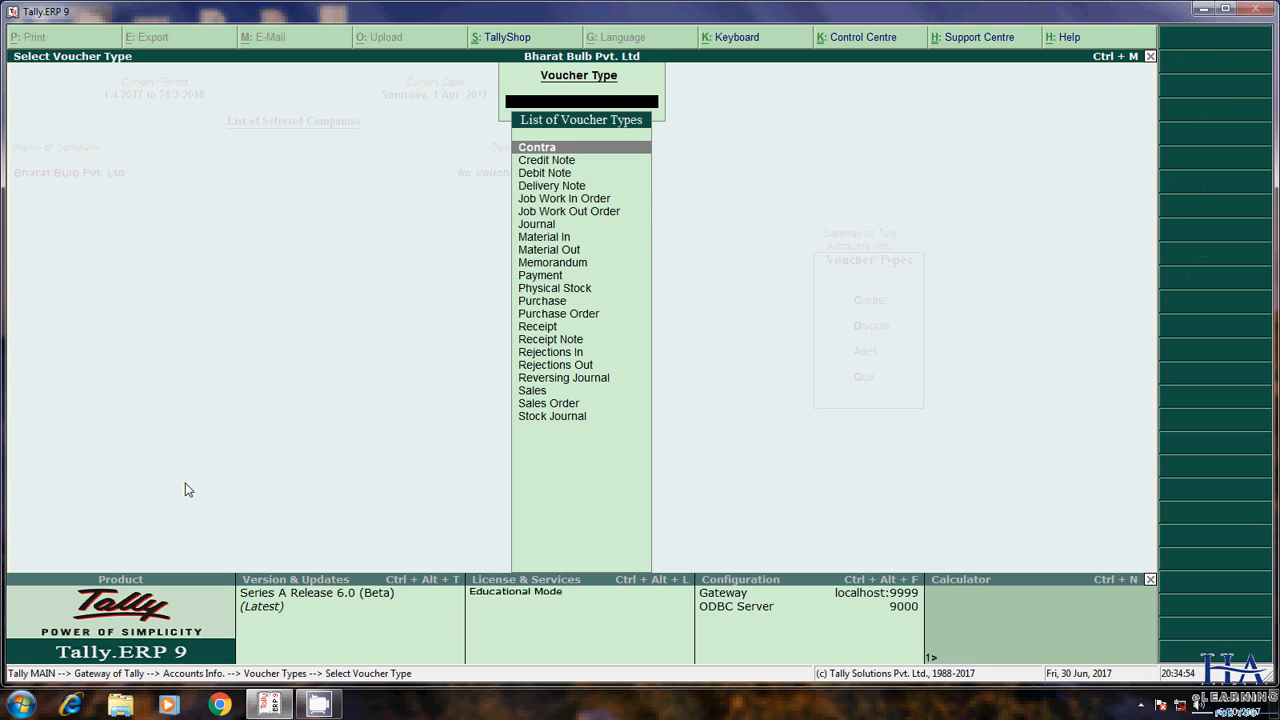
Step: Choose the Purchase voucher type for alteration
key("Down")
key("Down")
key("Down")
key("Down")
key("Down")
key("Down")
key("Down")
key("Down")
key("Down")
key("Down")
key("Down")
key("Down")
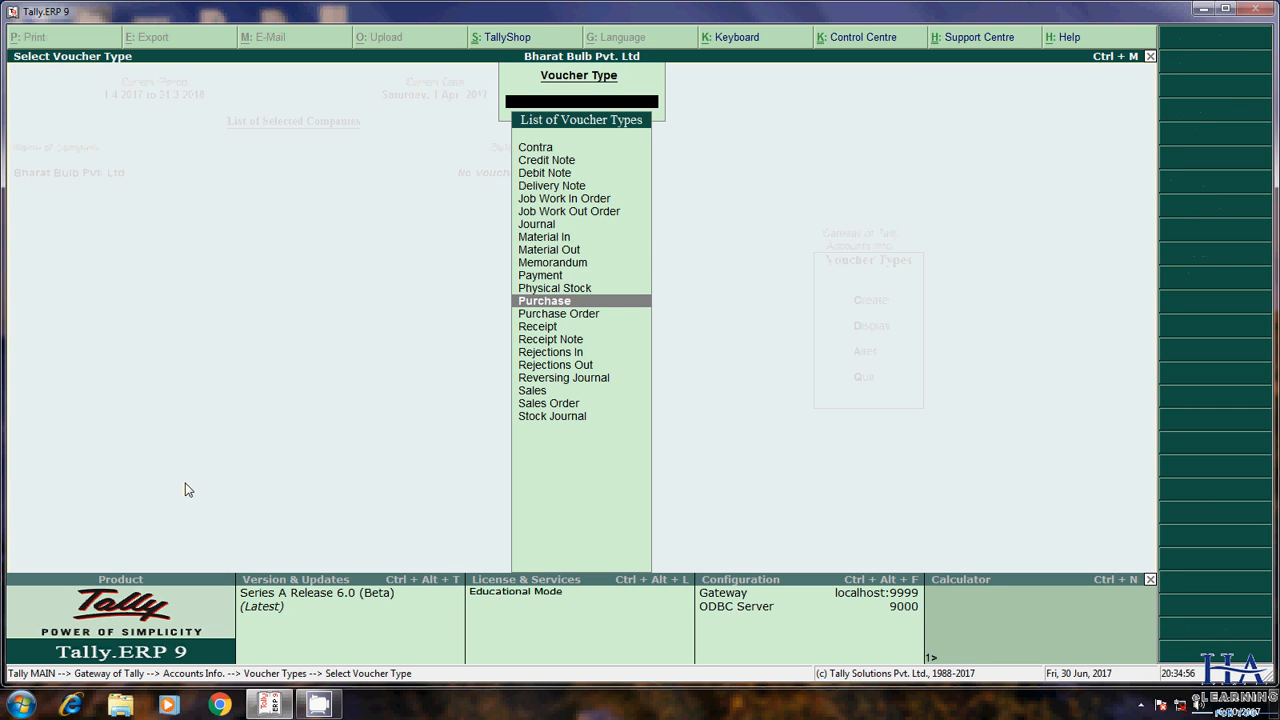
key("Return")
Step: Keep the Purchase voucher type's general and printing settings and add a voucher class named State Purchase
key("Return")
key("Return")
key("Return")
key("Return")
key("Return")
key("Return")
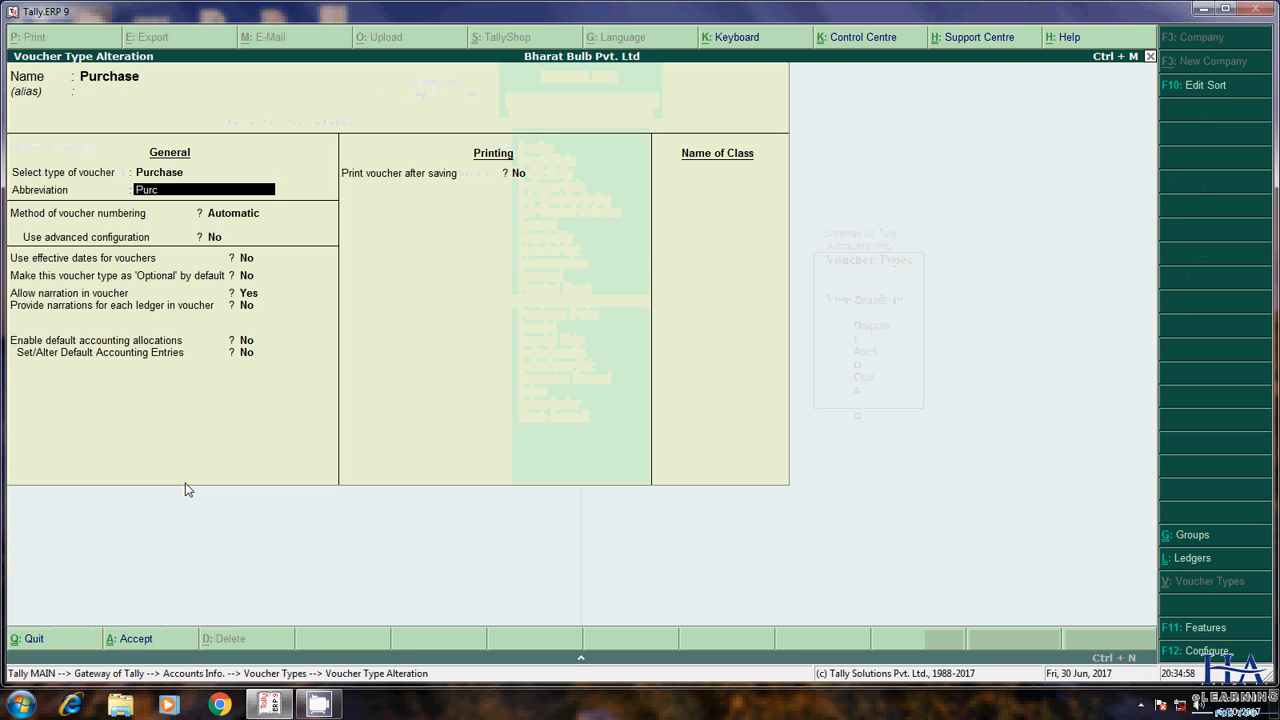
key("Return")
key("Return")
key("Return")
key("Return")
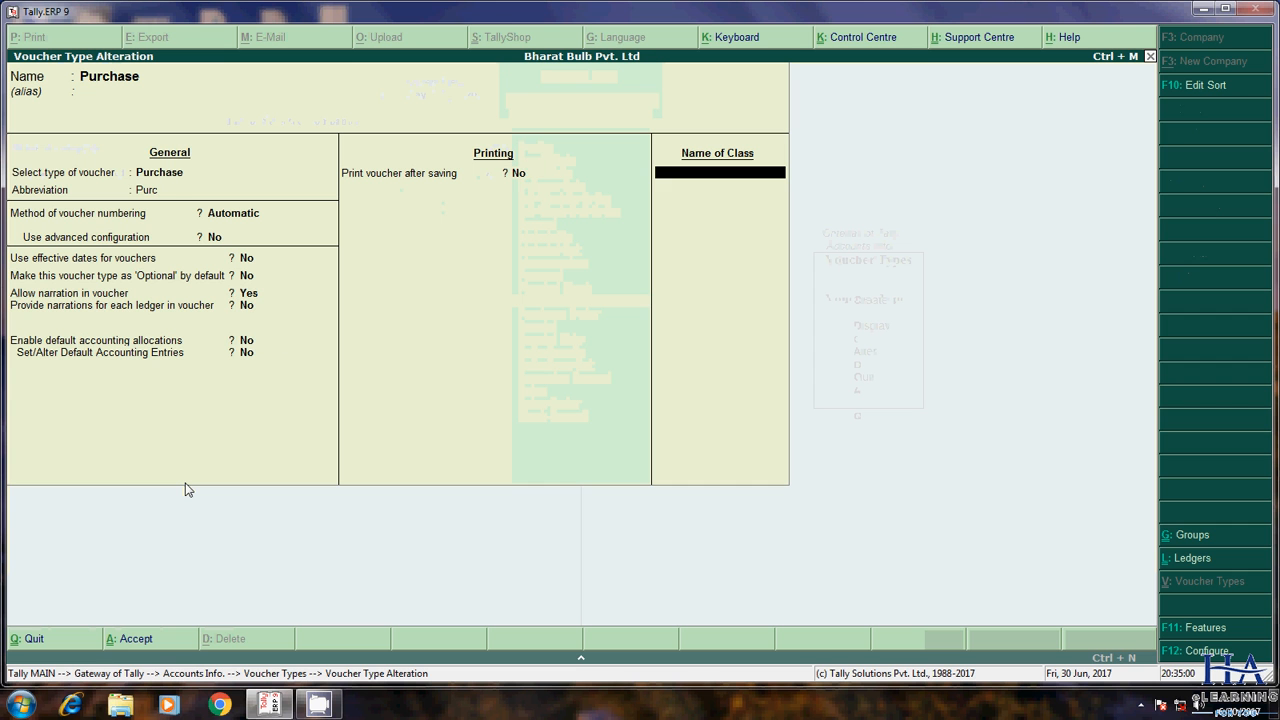
type("State Pu")
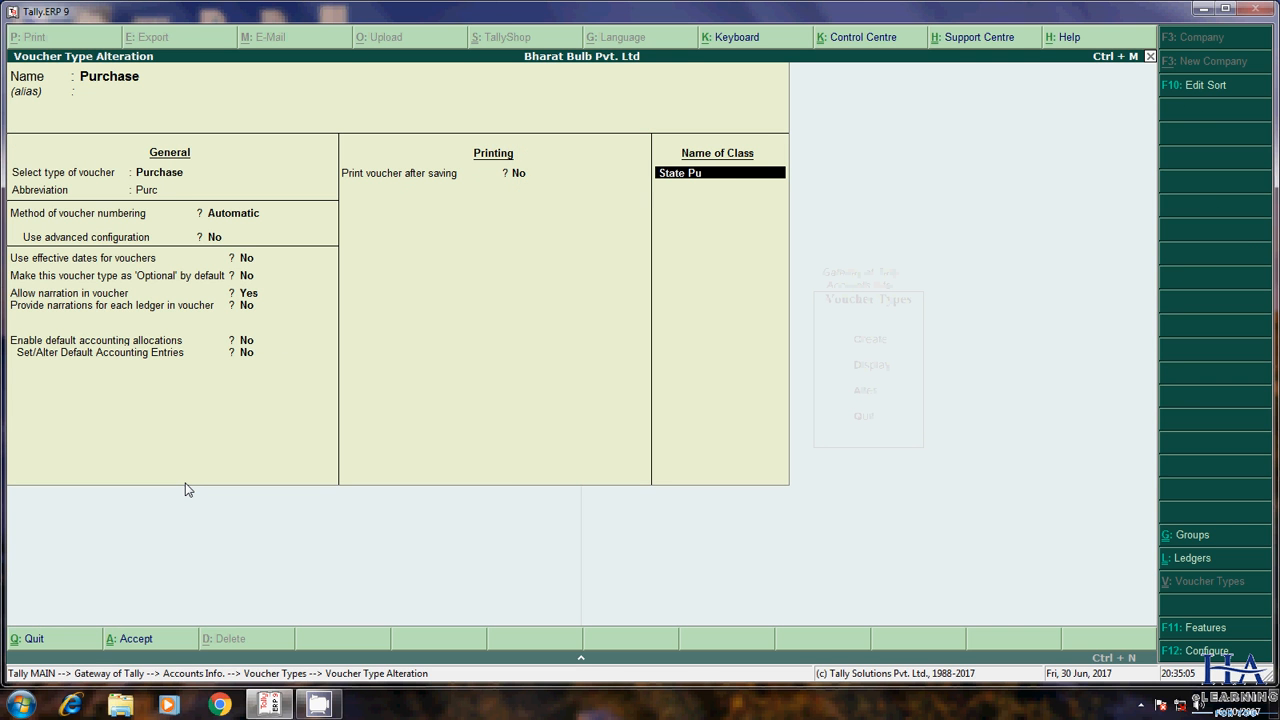
type("rchase")
key("Return")
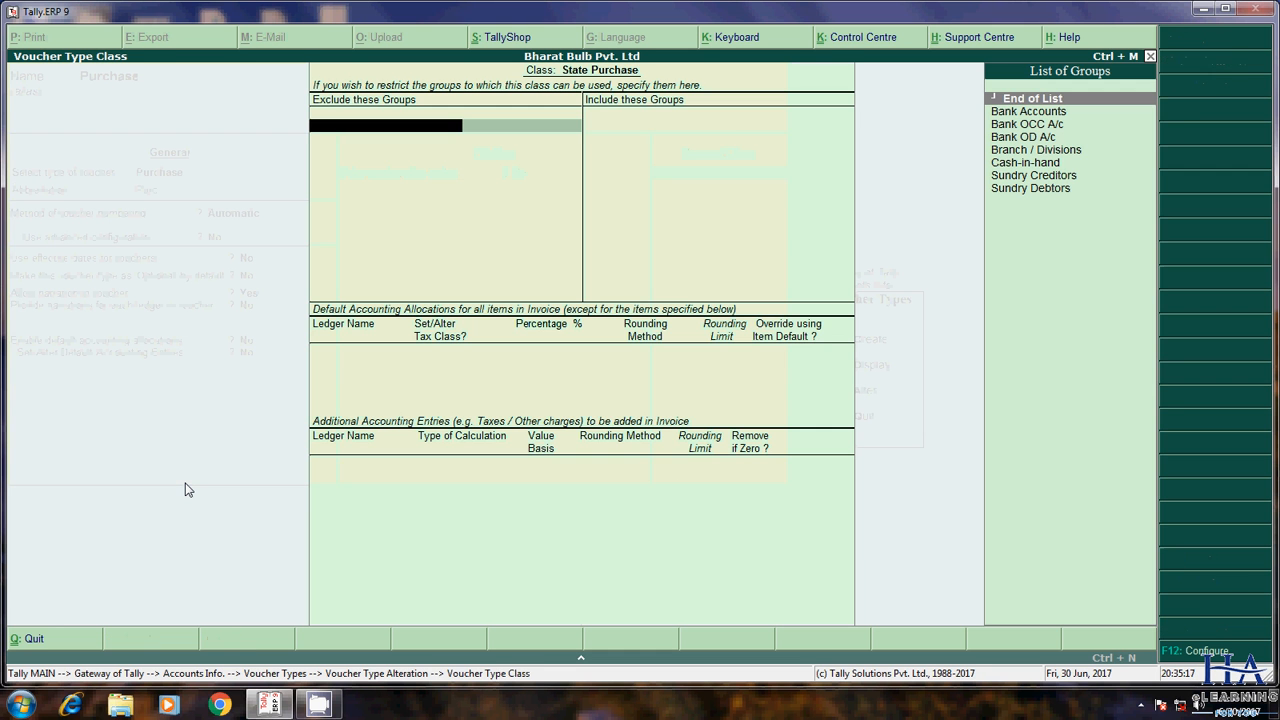
Step: Exclude no groups from the State Purchase class, and include Bank Accounts, Cash-in-Hand and Sundry Creditors
key("Return")
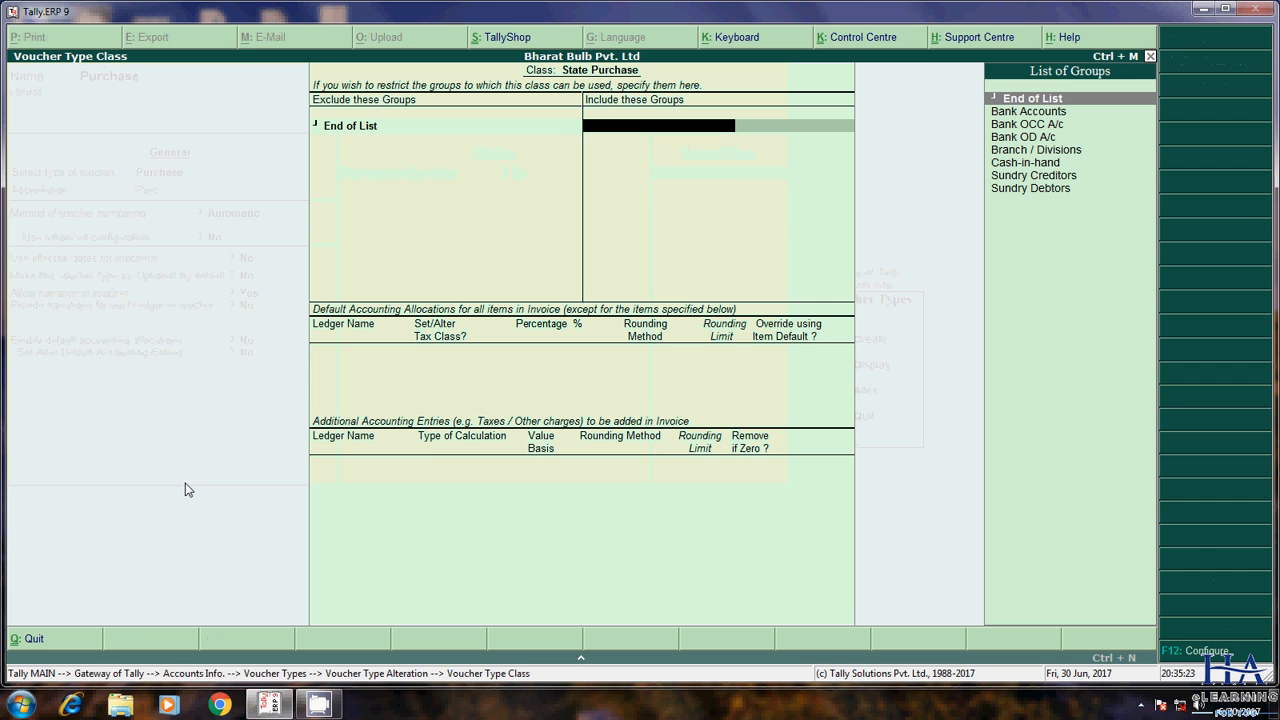
key("Down")
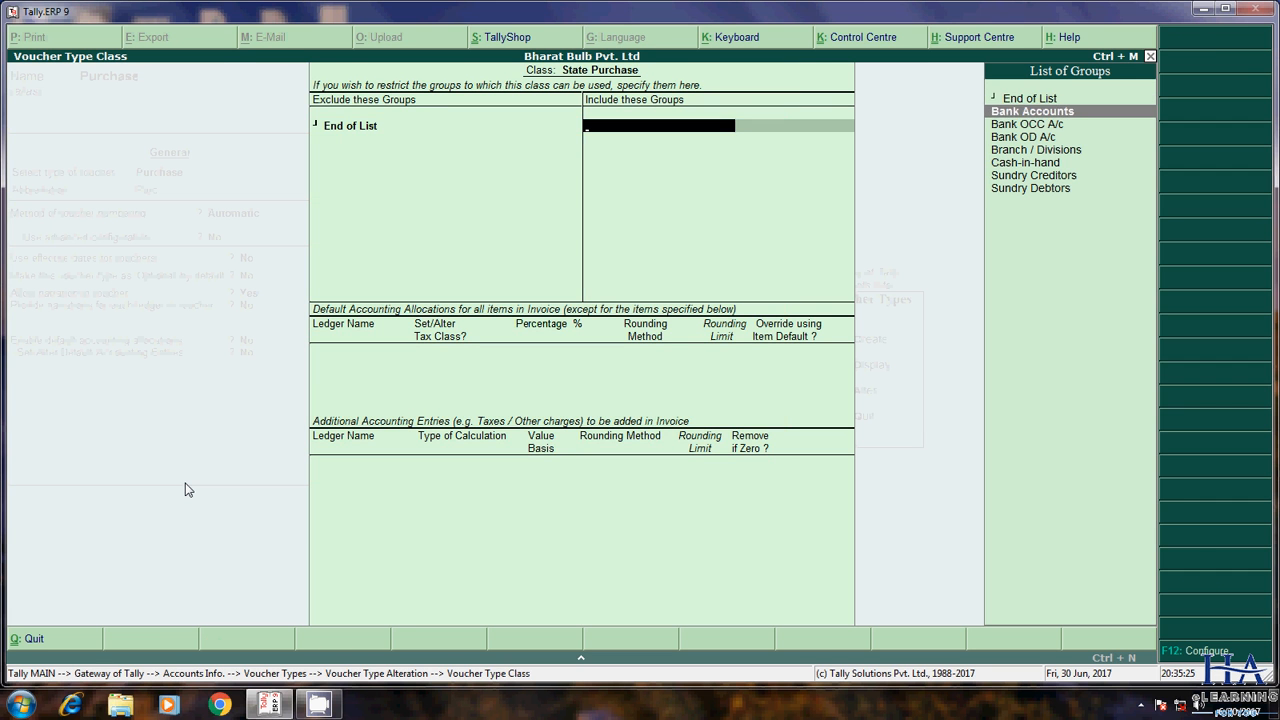
key("Return")
key("Down")
key("Down")
key("Down")
key("Down")
key("Return")
key("Down")
key("Down")
key("Down")
key("Down")
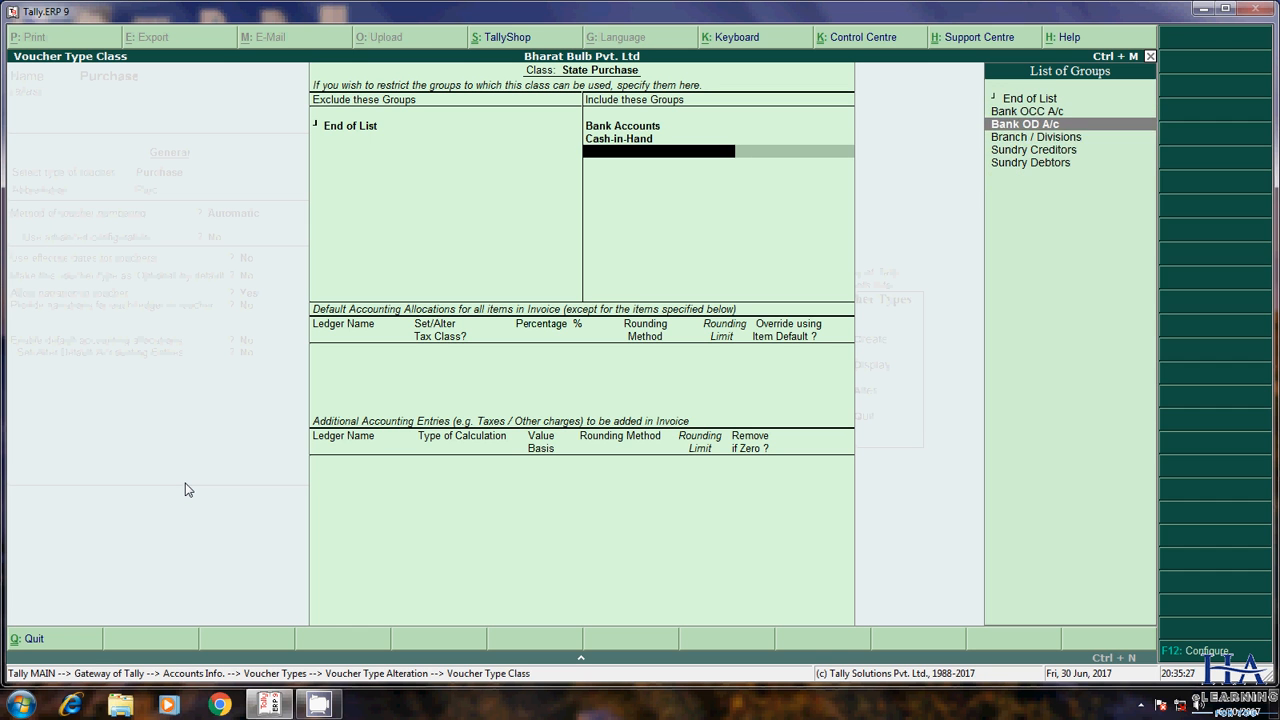
key("Return")
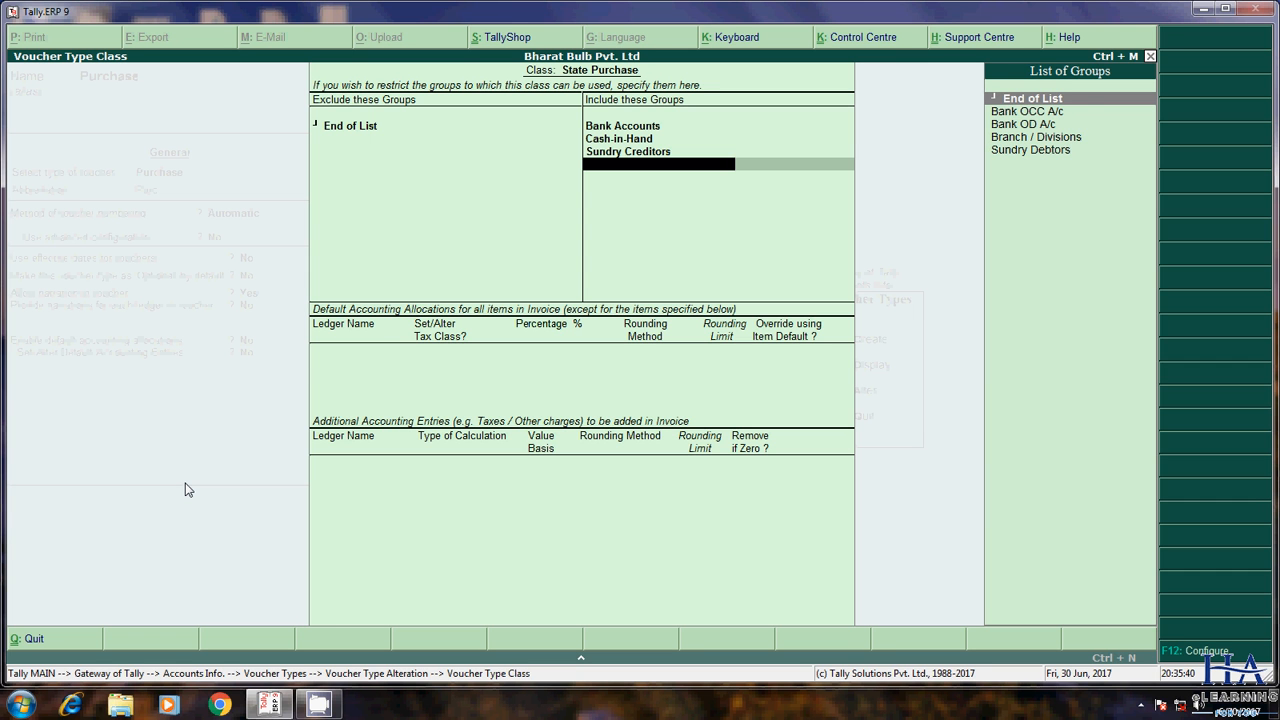
key("Return")
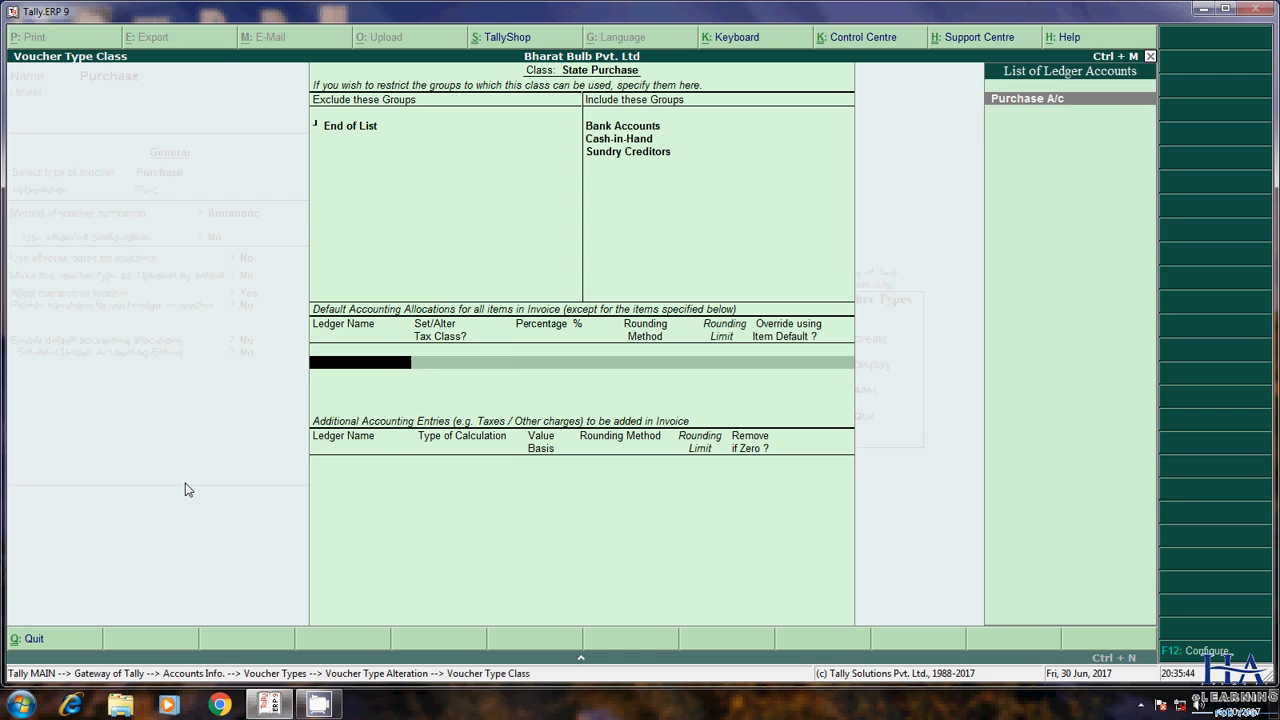
Step: Set Purchase A/c as the class's default accounting allocation at 100%, with tax class alteration and item default override set to No
key("Return")
key("Return")
key("Return")
key("Return")
key("Return")
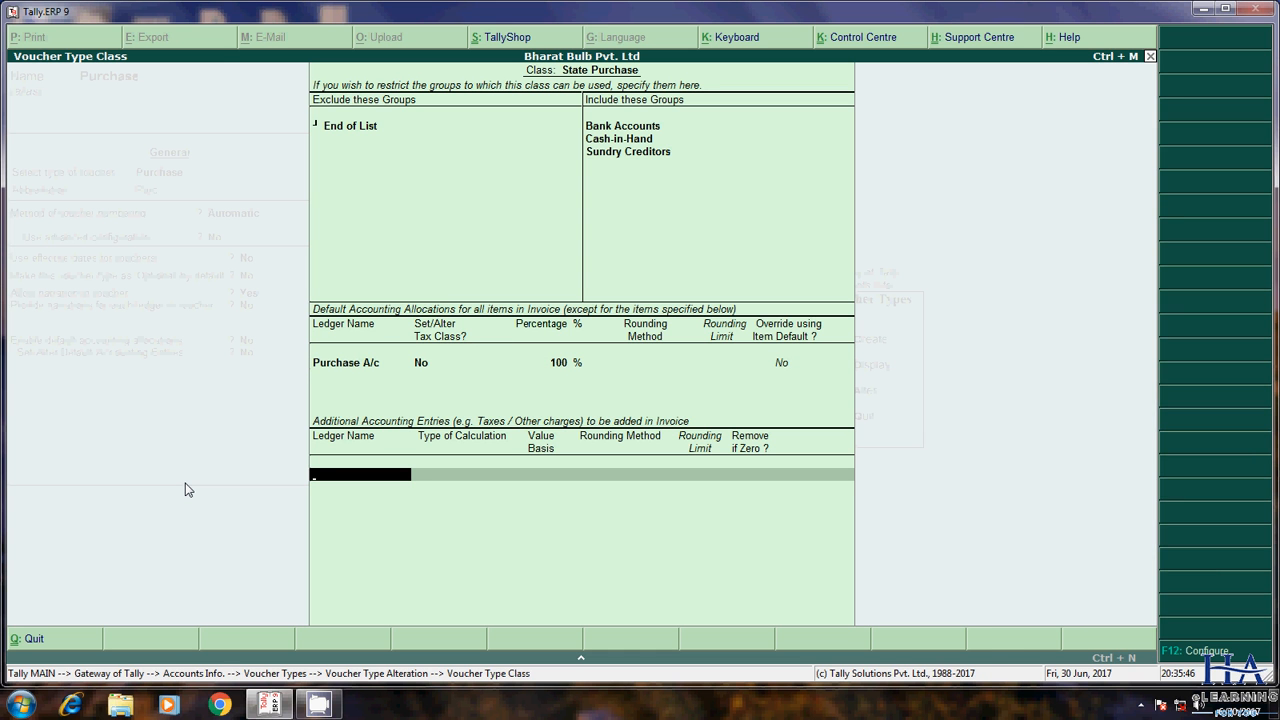
Step: Add State GST(SGST) and Central GST(CGST) as the State Purchase class's additional accounting entries, with Remove if Zero set to Yes
type("S")
key("Down")
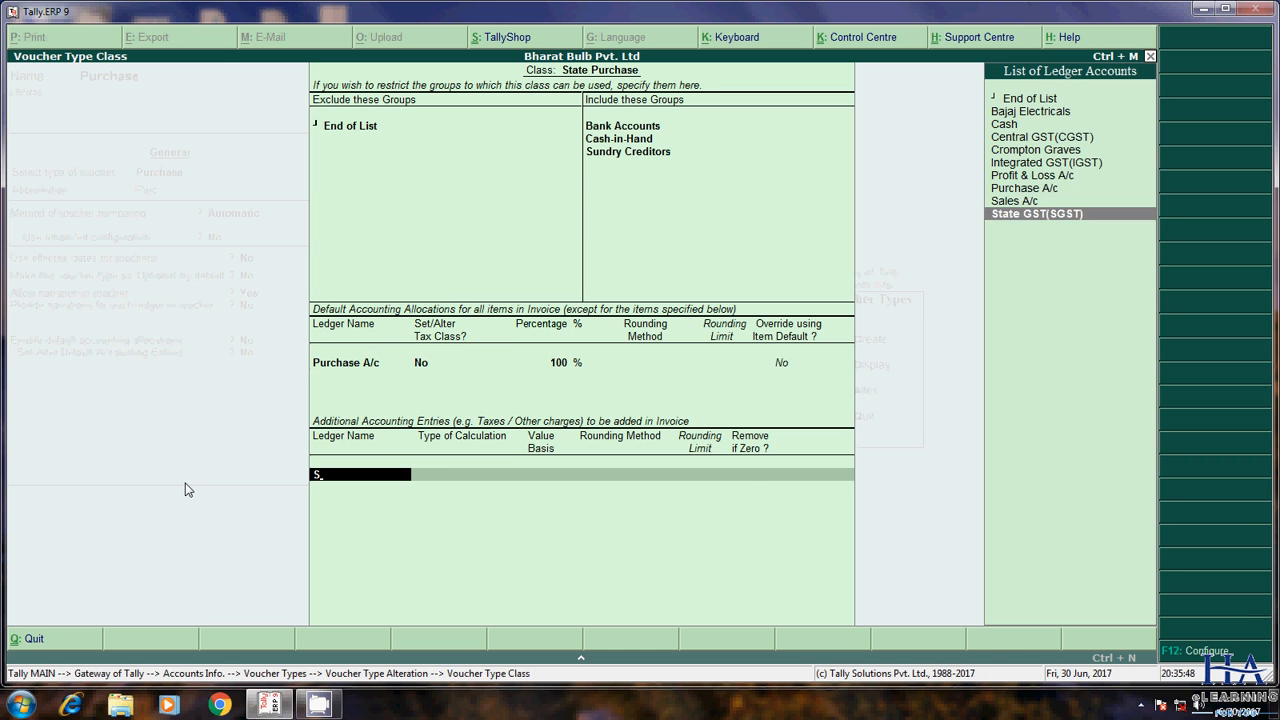
key("Return")
key("Return")
type("C")
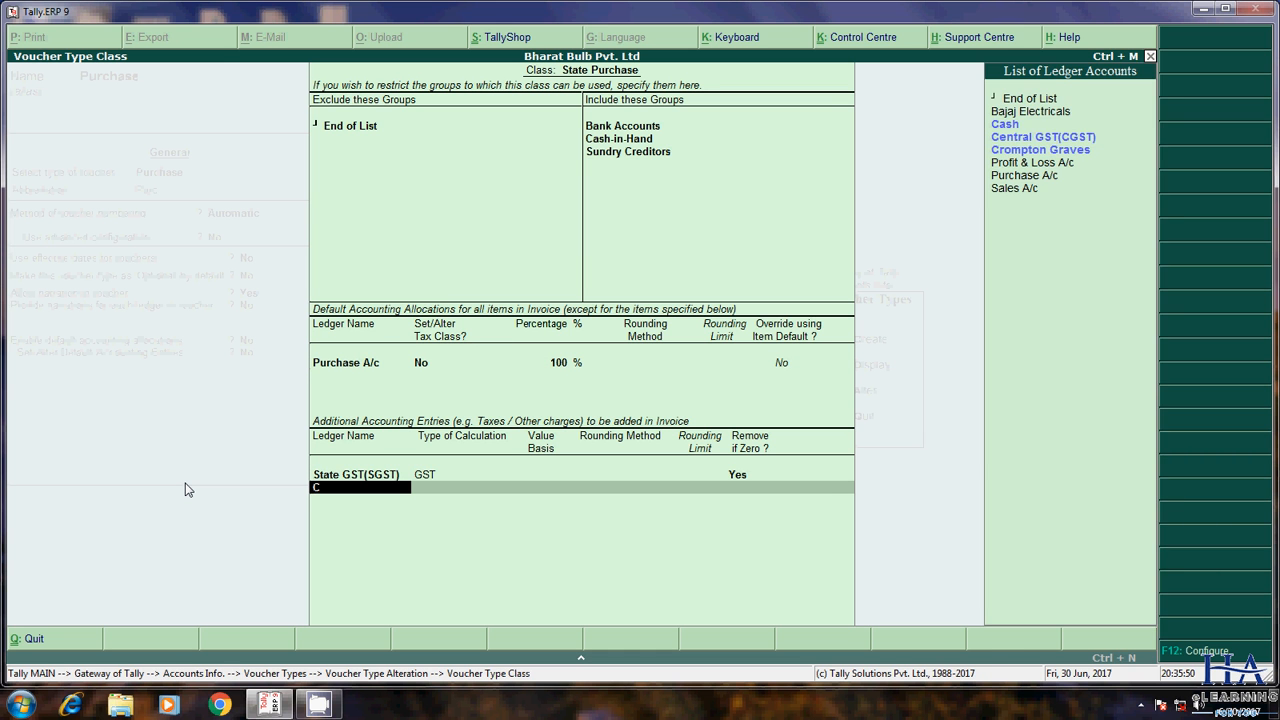
key("Down")
key("Return")
key("Return")
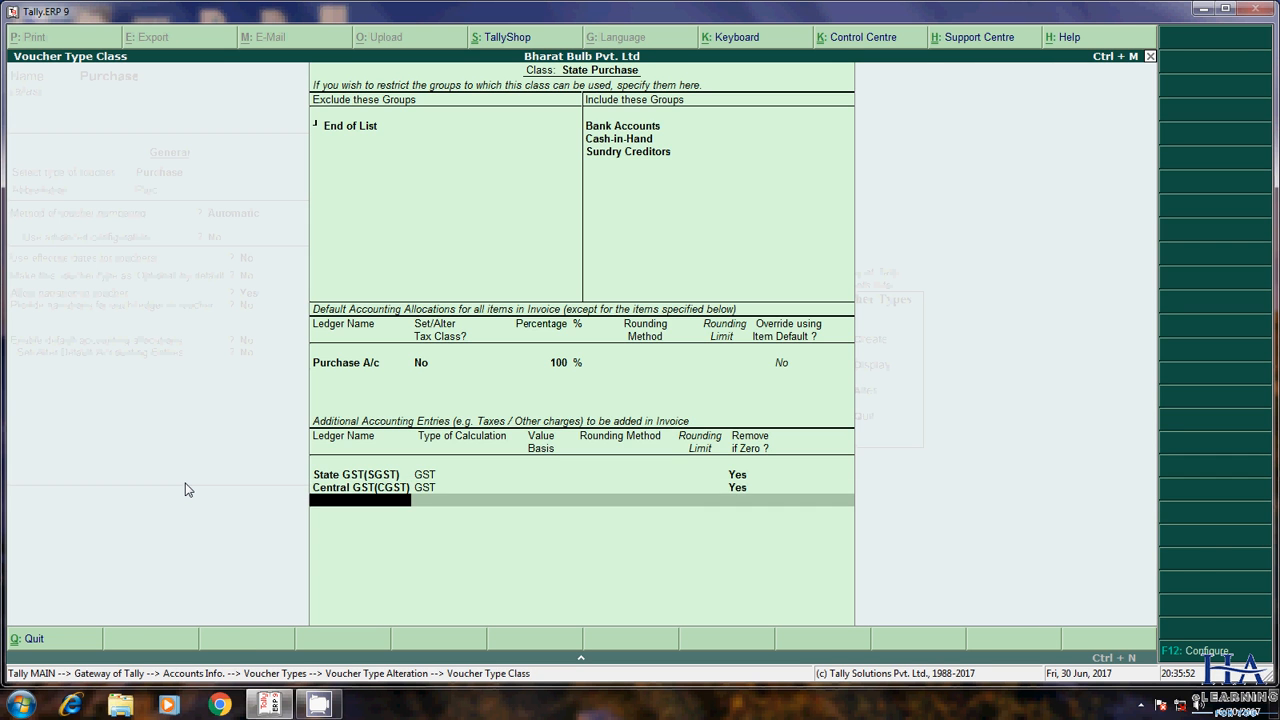
key("Return")
key("Return")
Step: Add a second voucher class named Interstate Purchase to the Purchase voucher type
key("BackSpace")
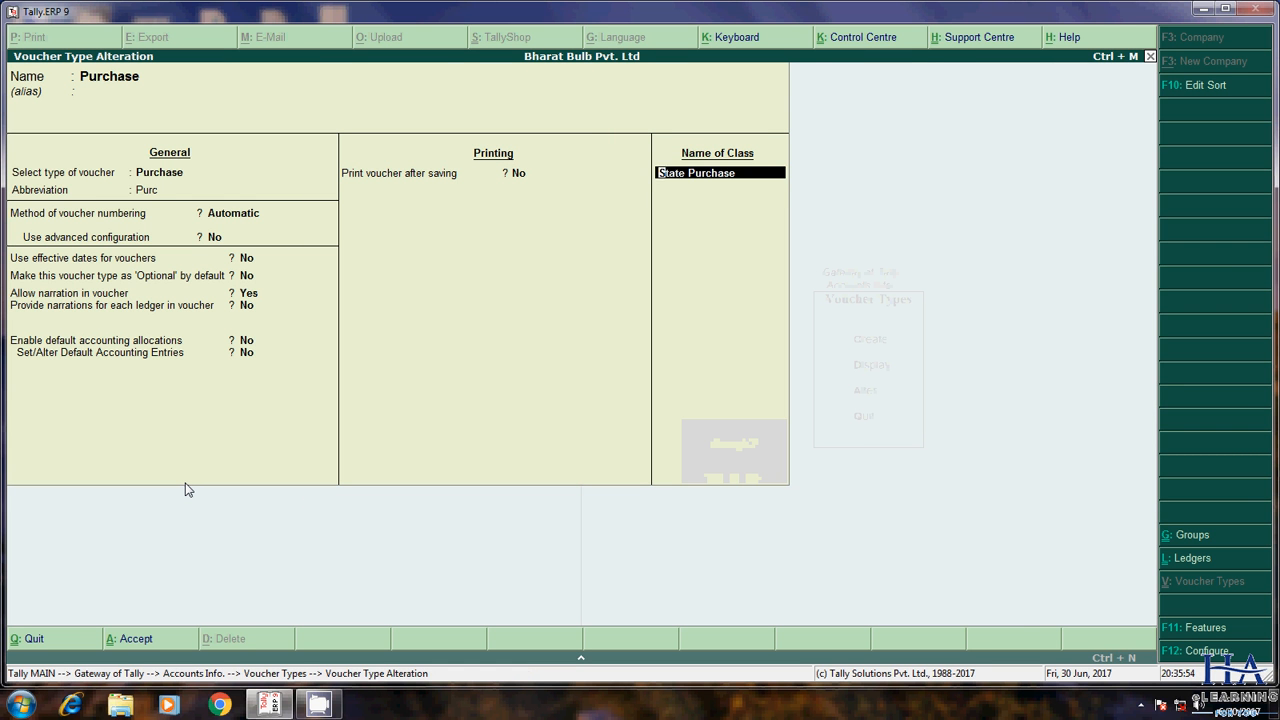
key("Return")
type("Inter")
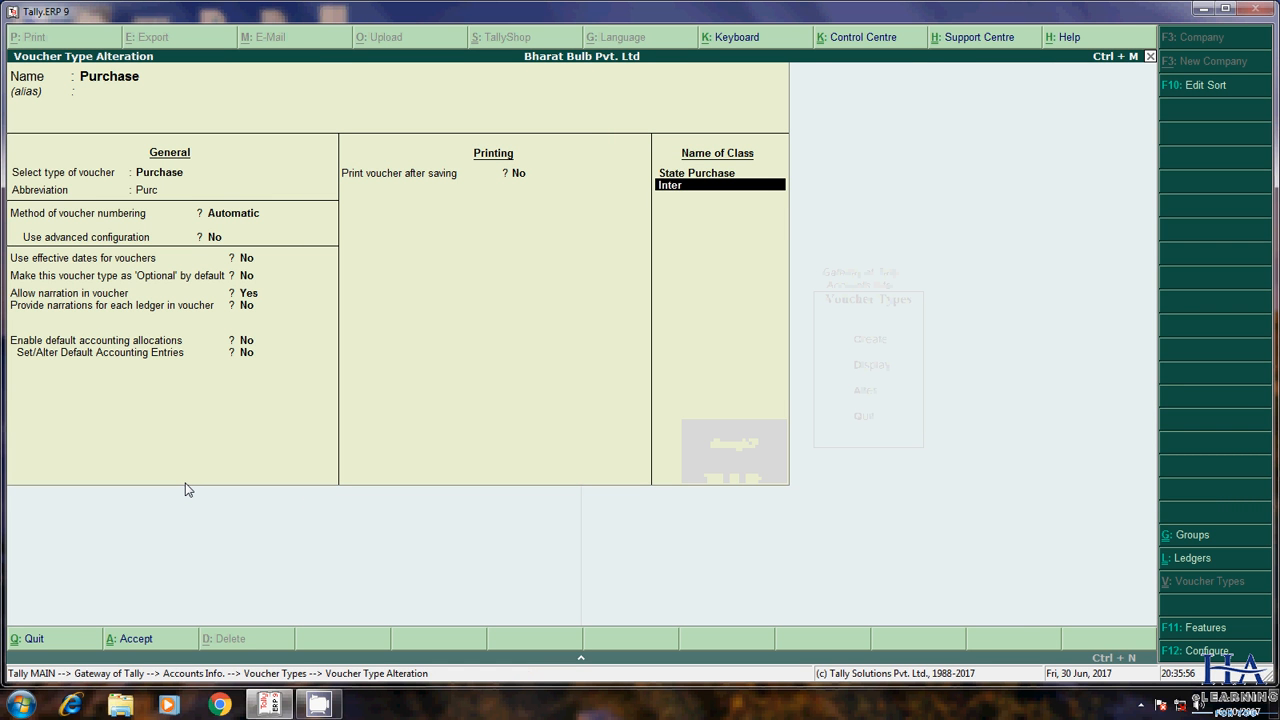
type("state Purchase")
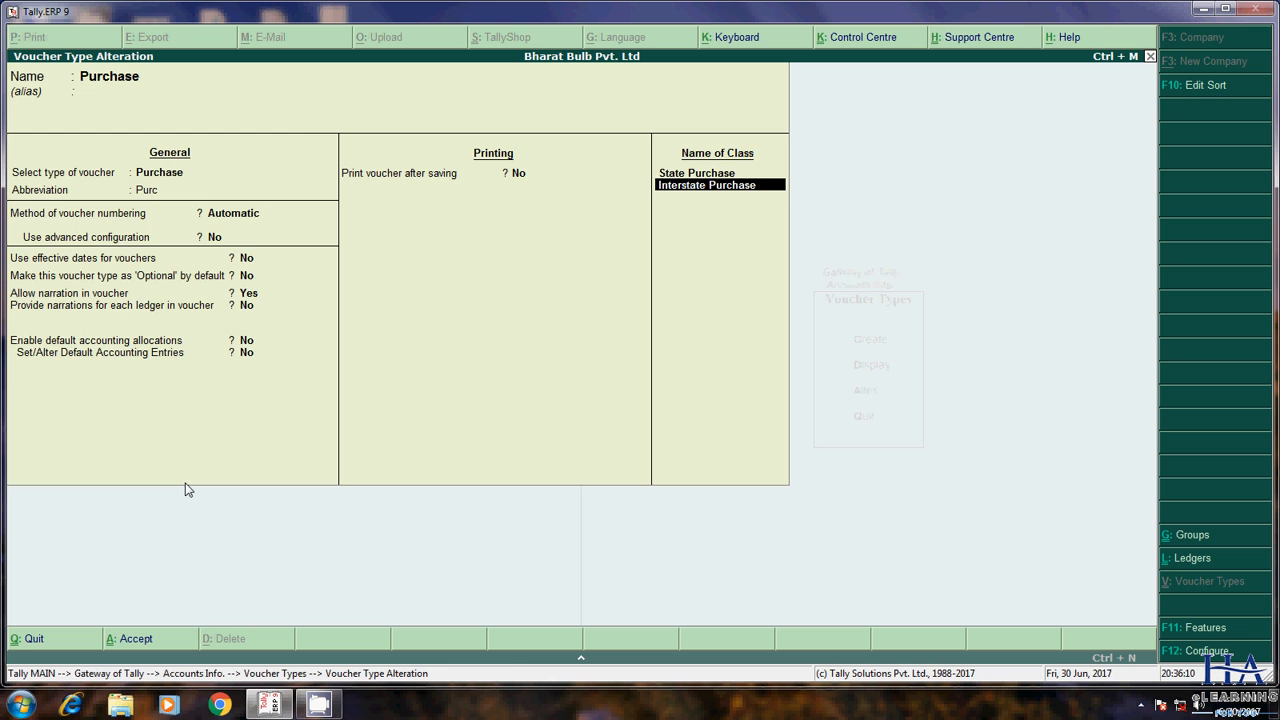
key("Return")
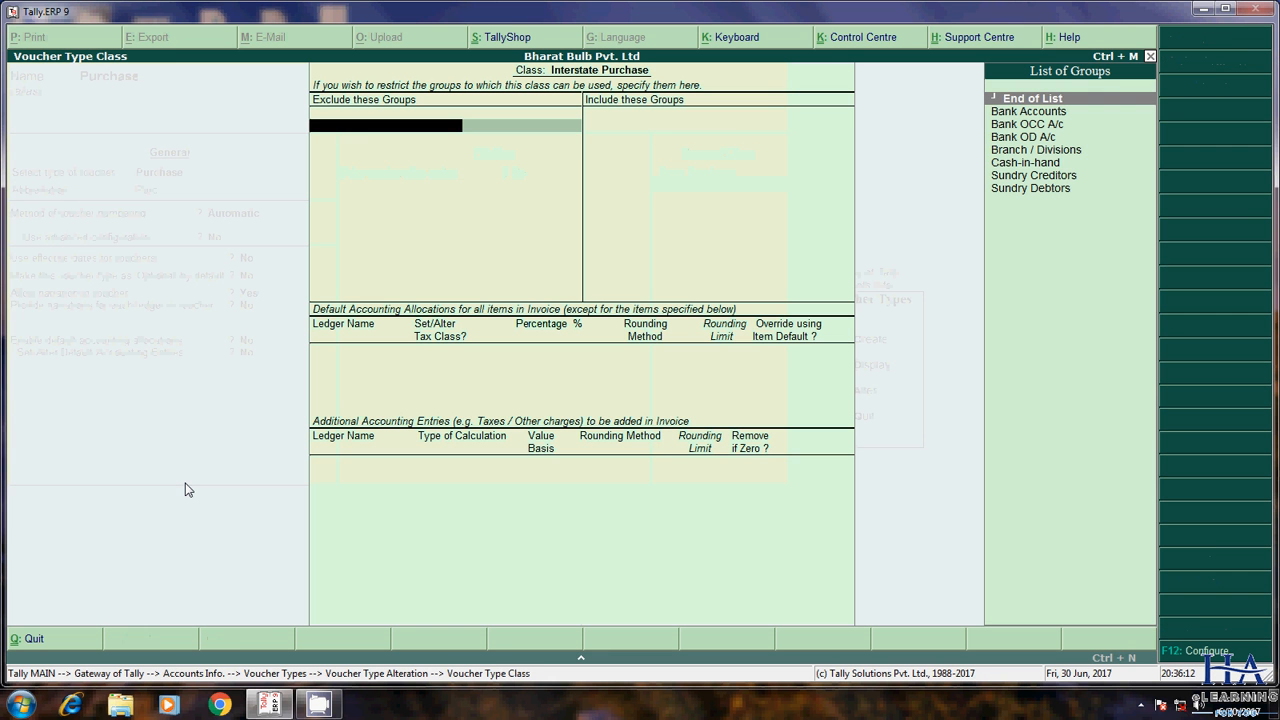
Step: Exclude no groups from the Interstate Purchase class, and include Bank Accounts, Cash-in-Hand and Sundry Creditors
key("Return")
key("Down")
key("Return")
key("Down")
key("Down")
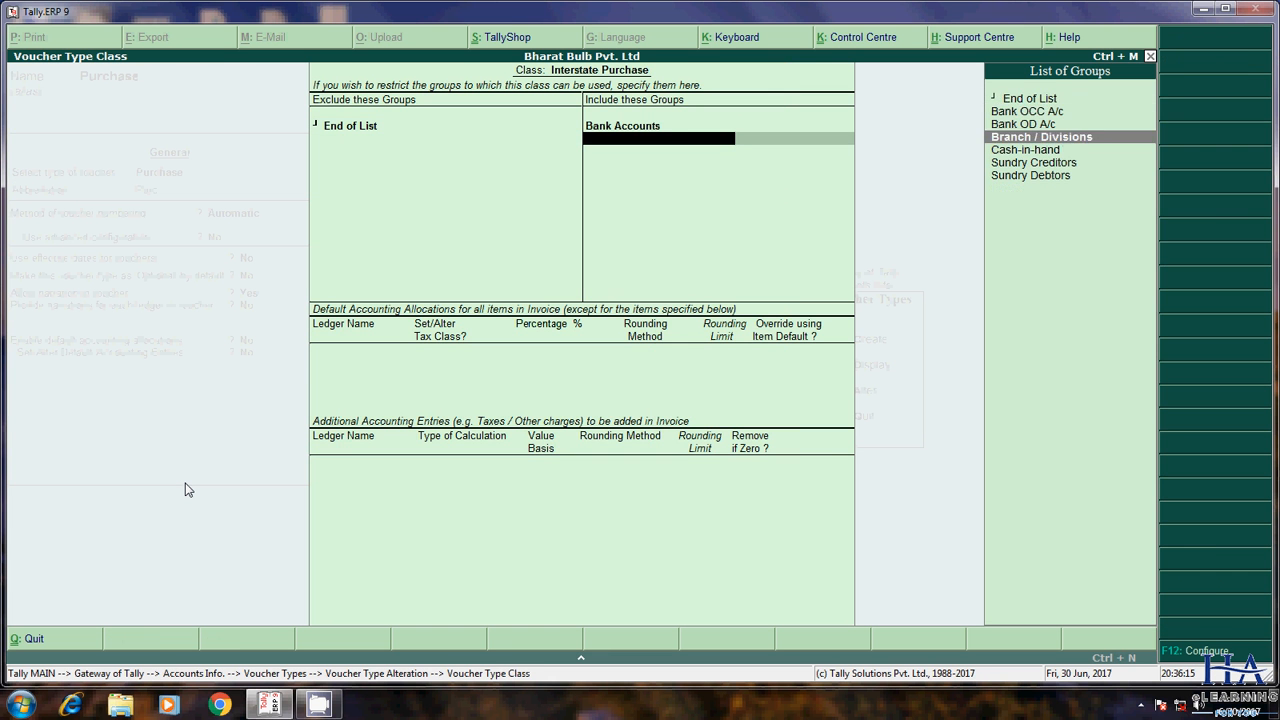
key("Down")
key("Return")
key("Down")
key("Down")
key("Down")
key("Down")
key("Down")
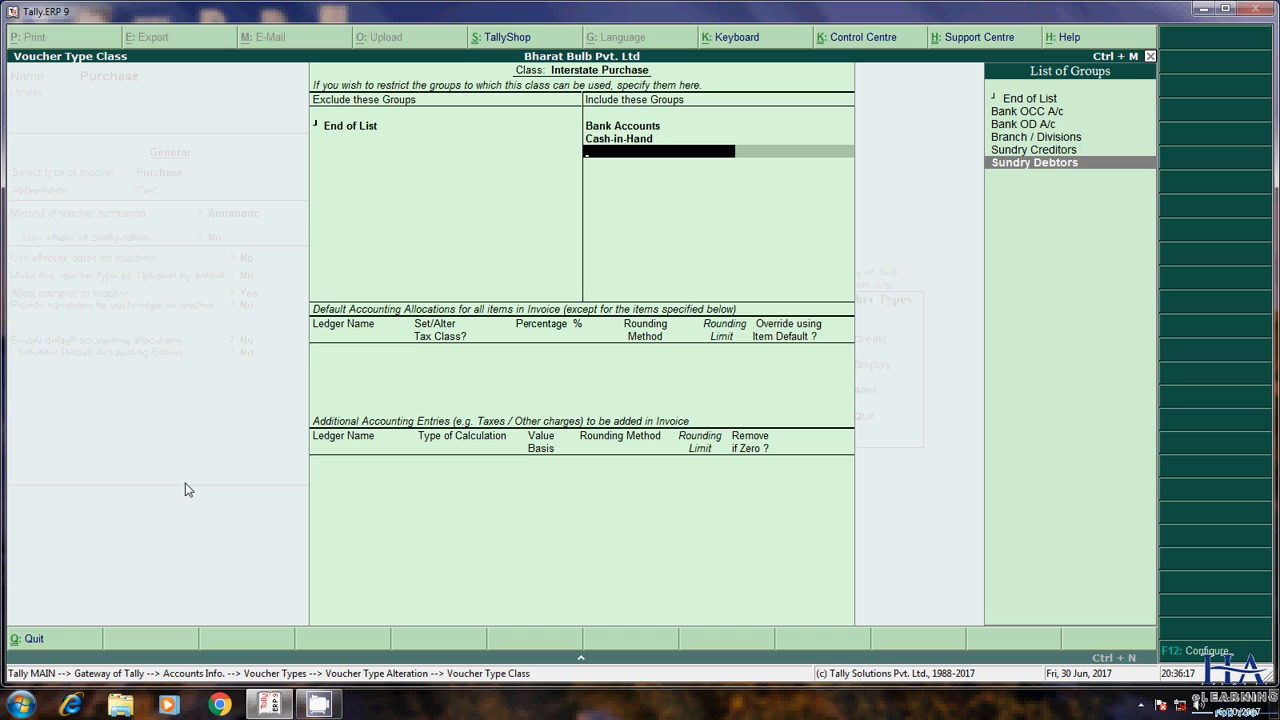
key("Up")
key("Return")
key("Return")
Step: Set Purchase A/c as the Interstate Purchase class's default accounting allocation at 100%, with tax class alteration set to No
key("Return")
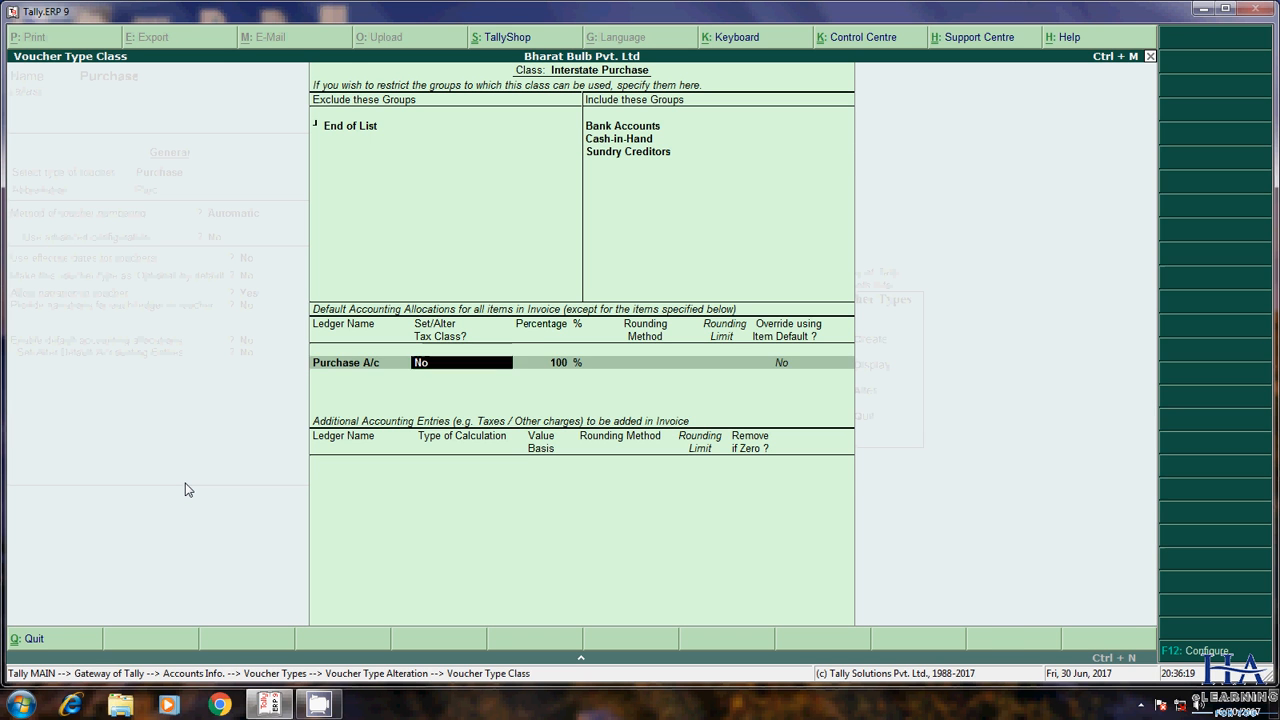
key("Return")
key("Return")
Step: Add Integrated GST(IGST) as the Interstate Purchase class's additional accounting entry and save the Purchase voucher type
type("I")
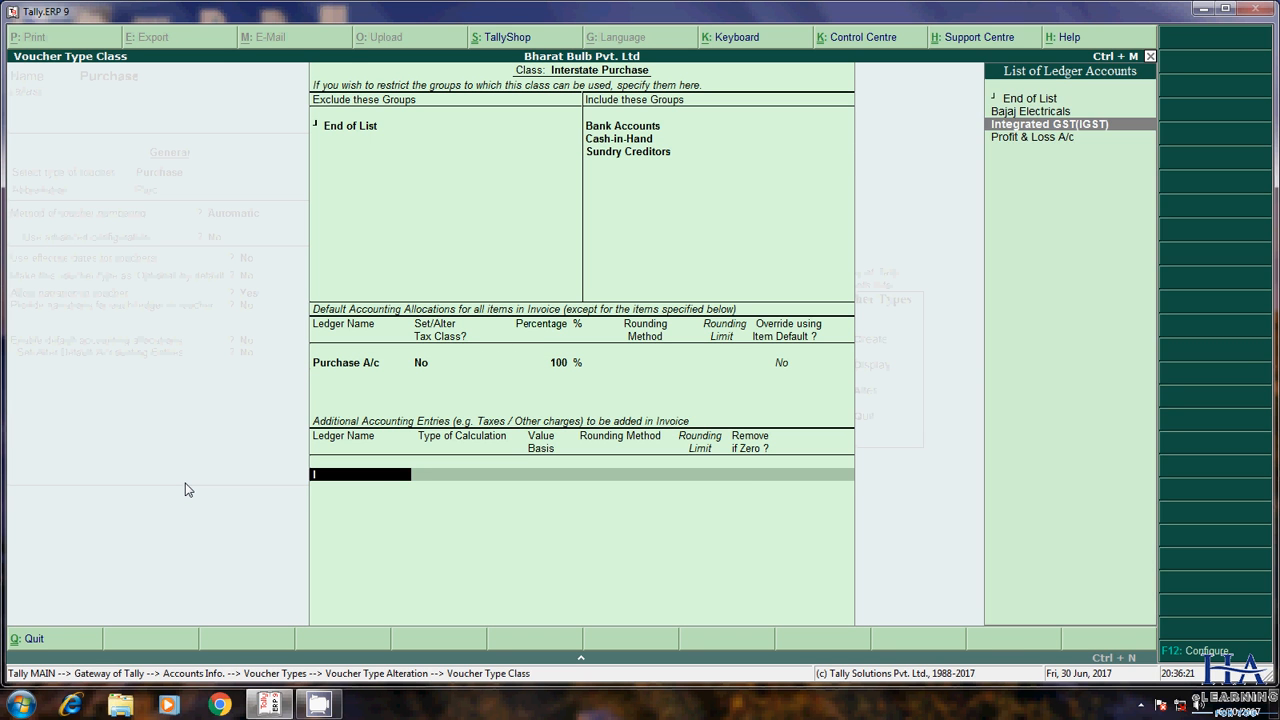
key("Return")
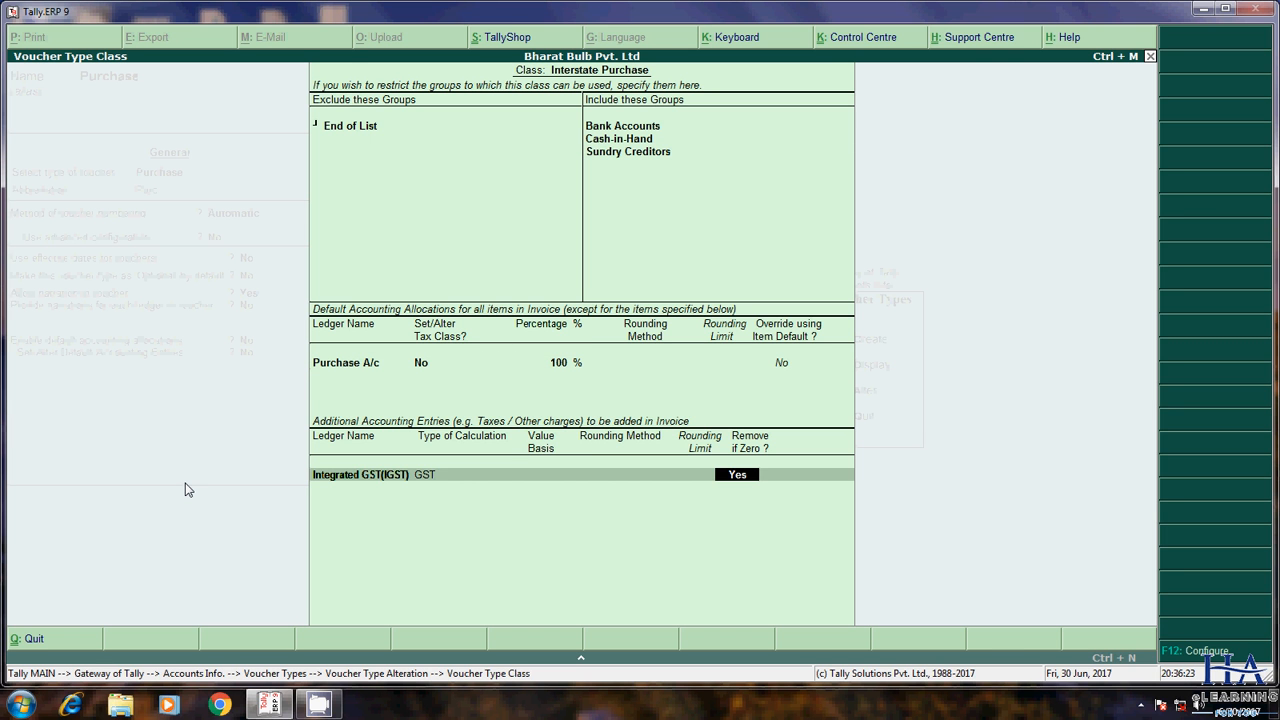
key("Return")
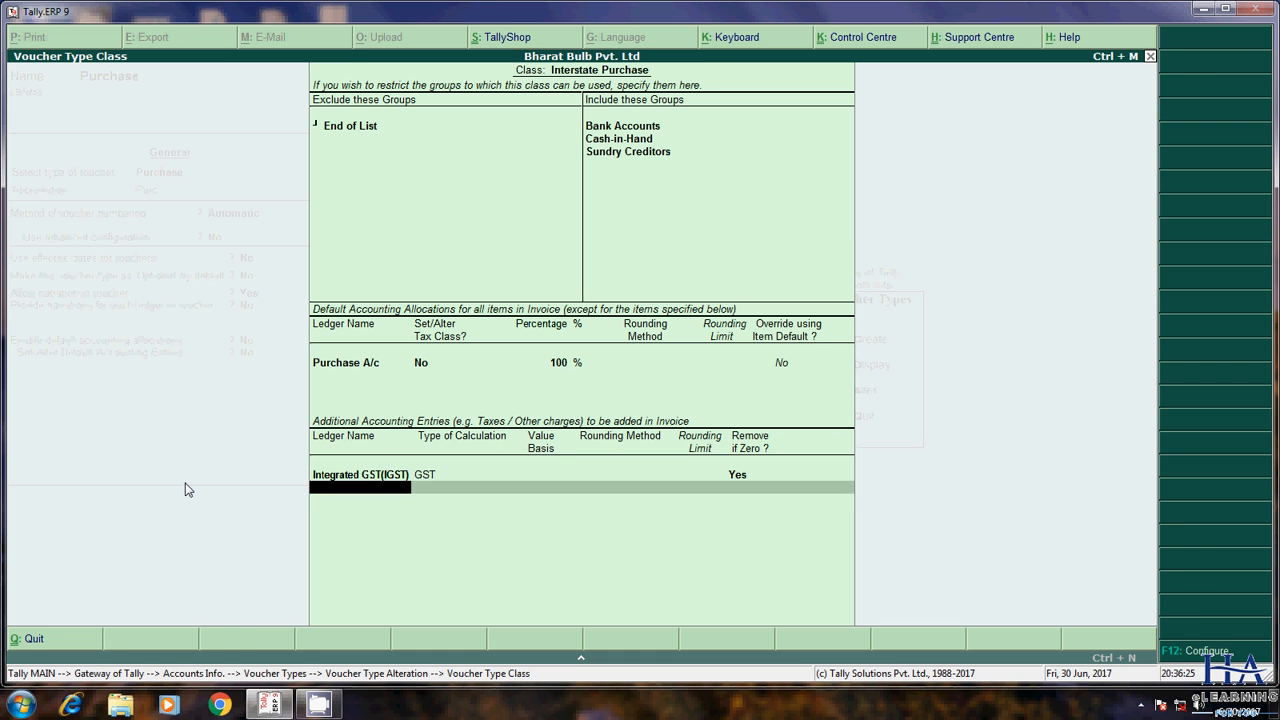
key("Return")
key("Return")
key("Return")
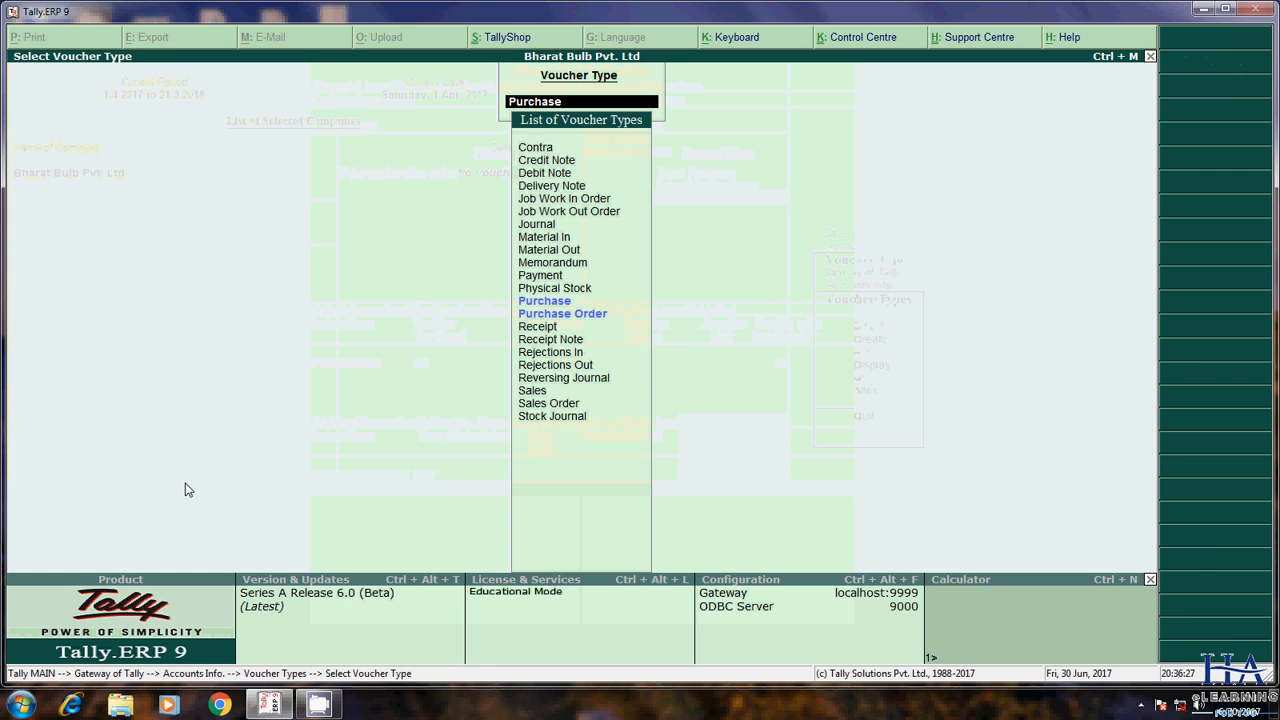
Step: Choose the Sales voucher type for alteration
key("Down")
key("Down")
key("Down")
key("Down")
key("Down")
key("Down")
key("Down")
key("Return")
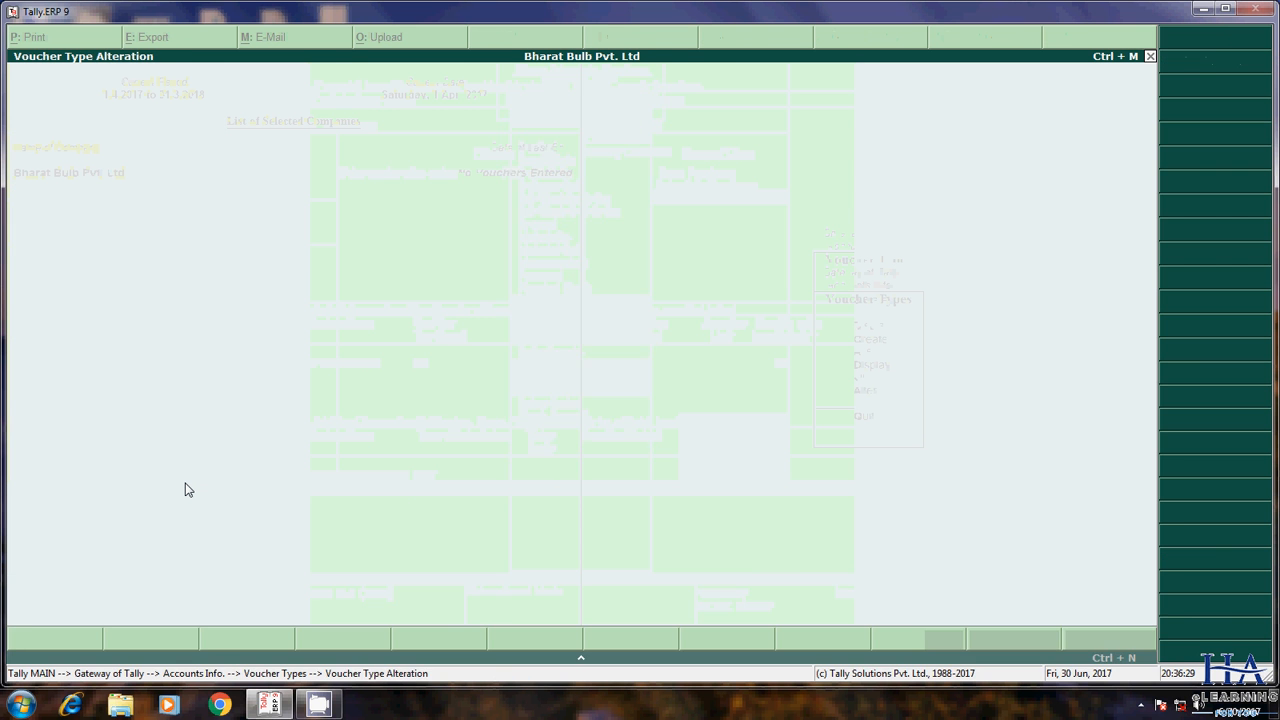
Step: Keep the Sales voucher type's general and printing settings and add a voucher class named State Purchase
key("Return")
key("Return")
key("Return")
key("Return")
key("Return")
key("Return")
key("Return")
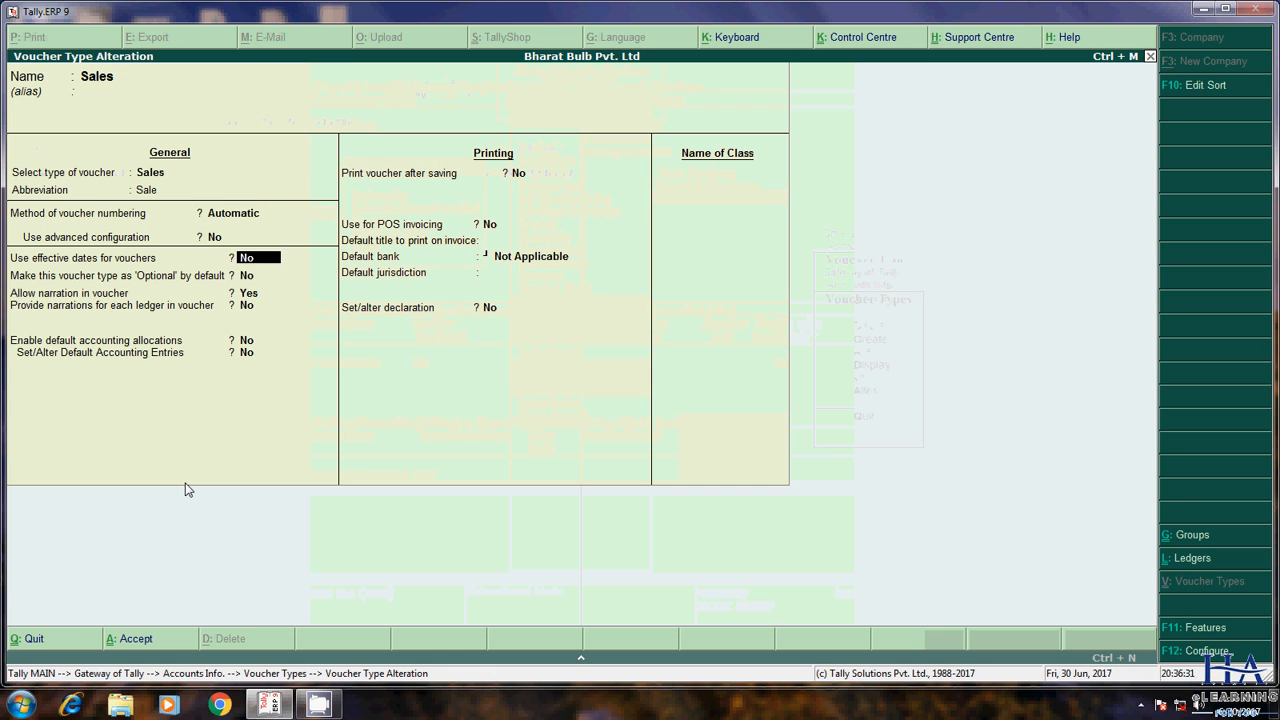
key("Return")
key("Return")
key("Return")
key("Return")
key("Return")
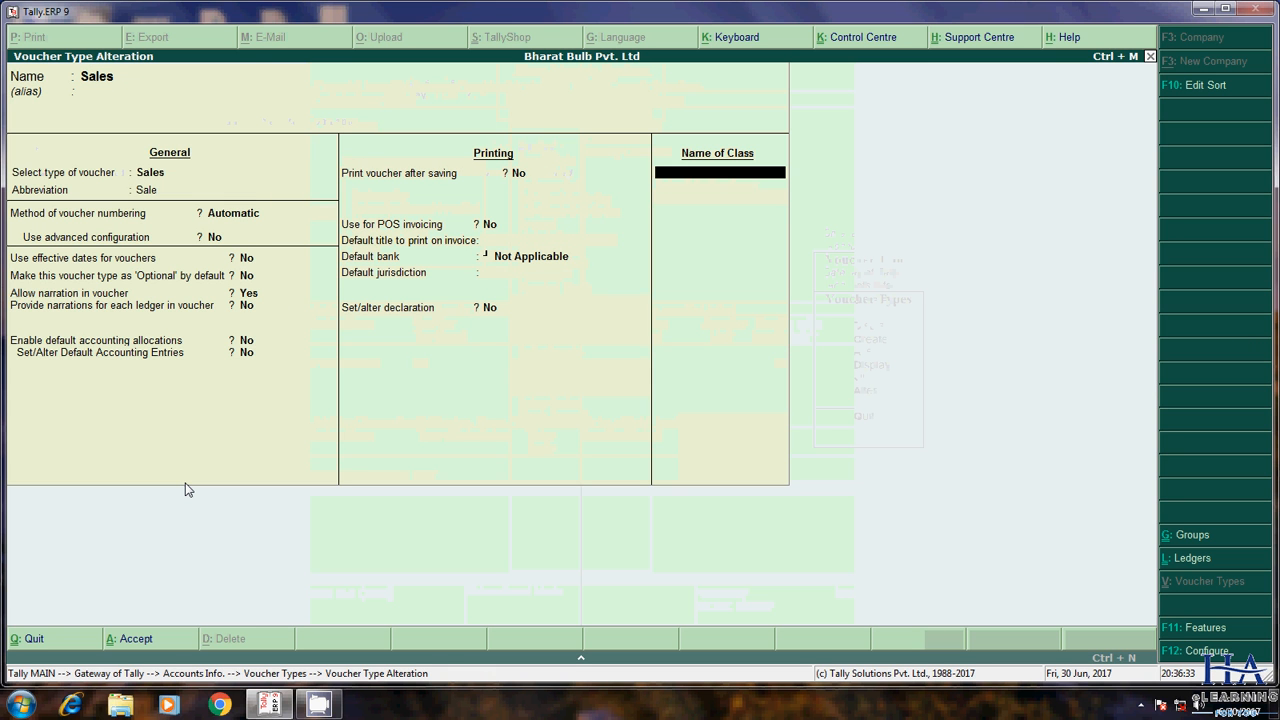
type("S")
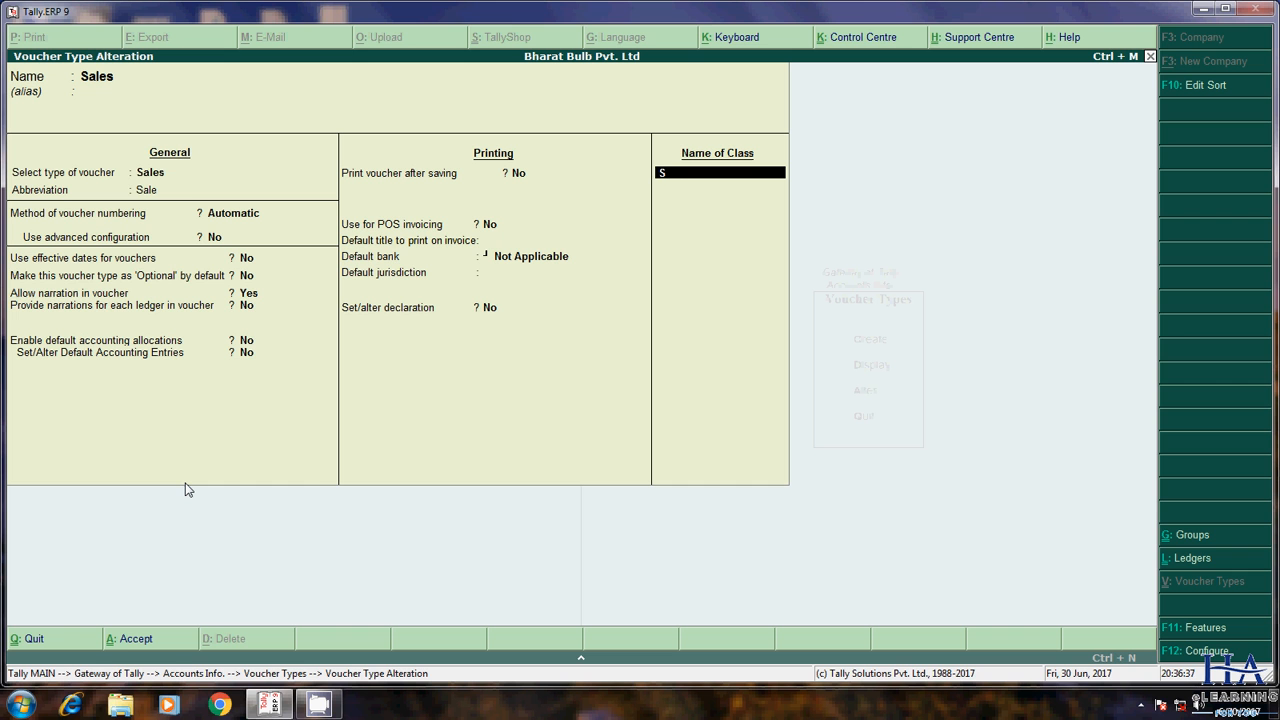
type("tate Purchase")
key("Return")
Step: Exclude no groups from the Sales voucher type's new class, and include Bank Accounts, Cash-in-Hand and Sundry Debtors
key("Return")
key("Down")
key("Return")
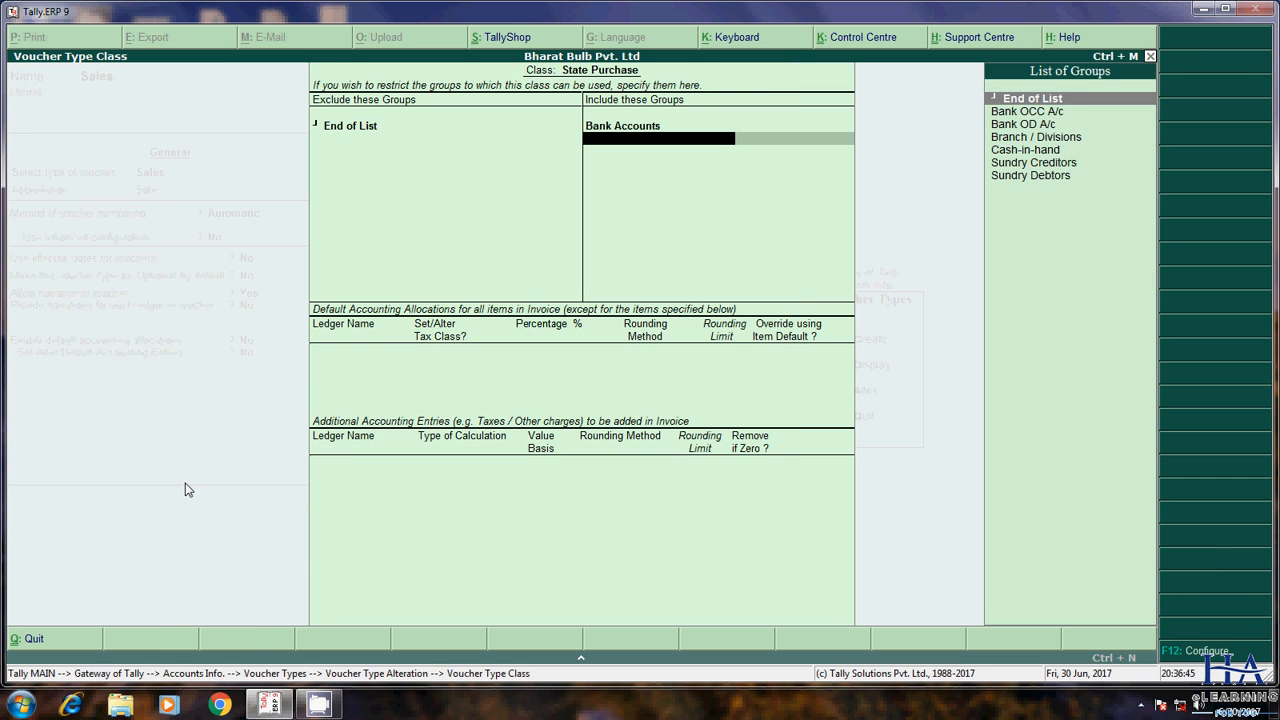
key("Down")
key("Down")
key("Down")
key("Down")
key("Return")
key("Down")
key("Down")
key("Down")
key("Down")
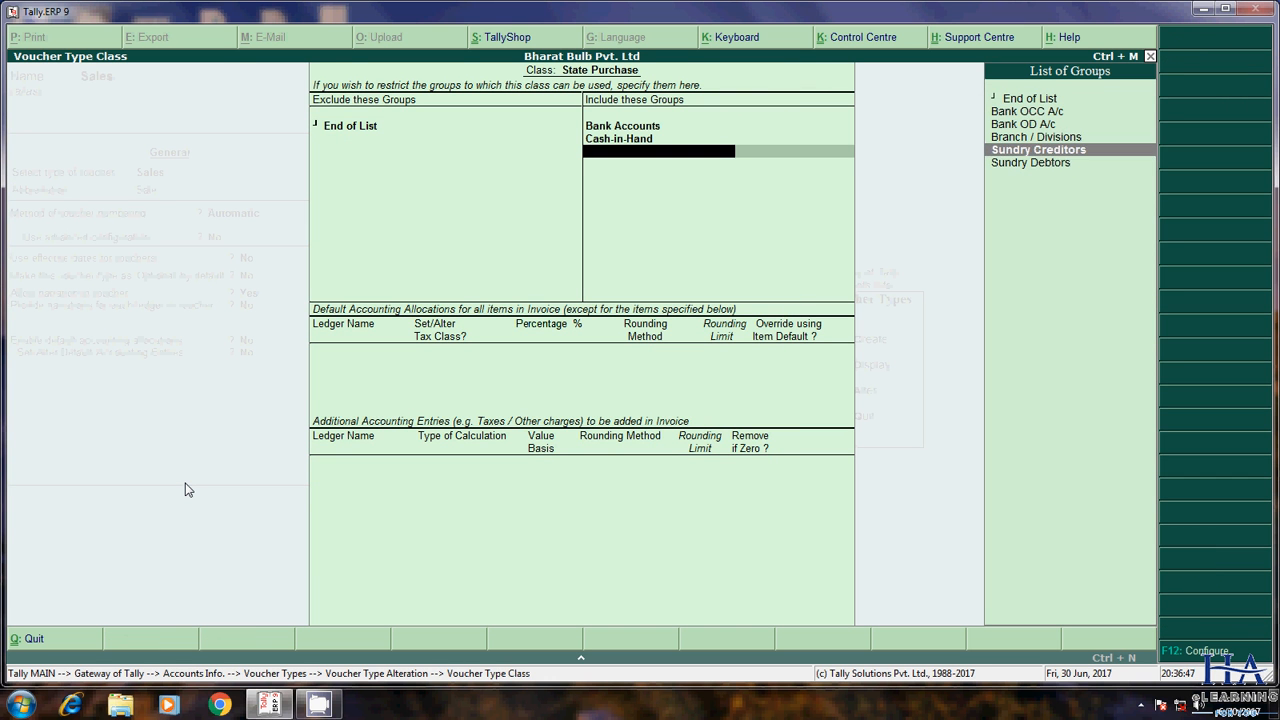
key("Down")
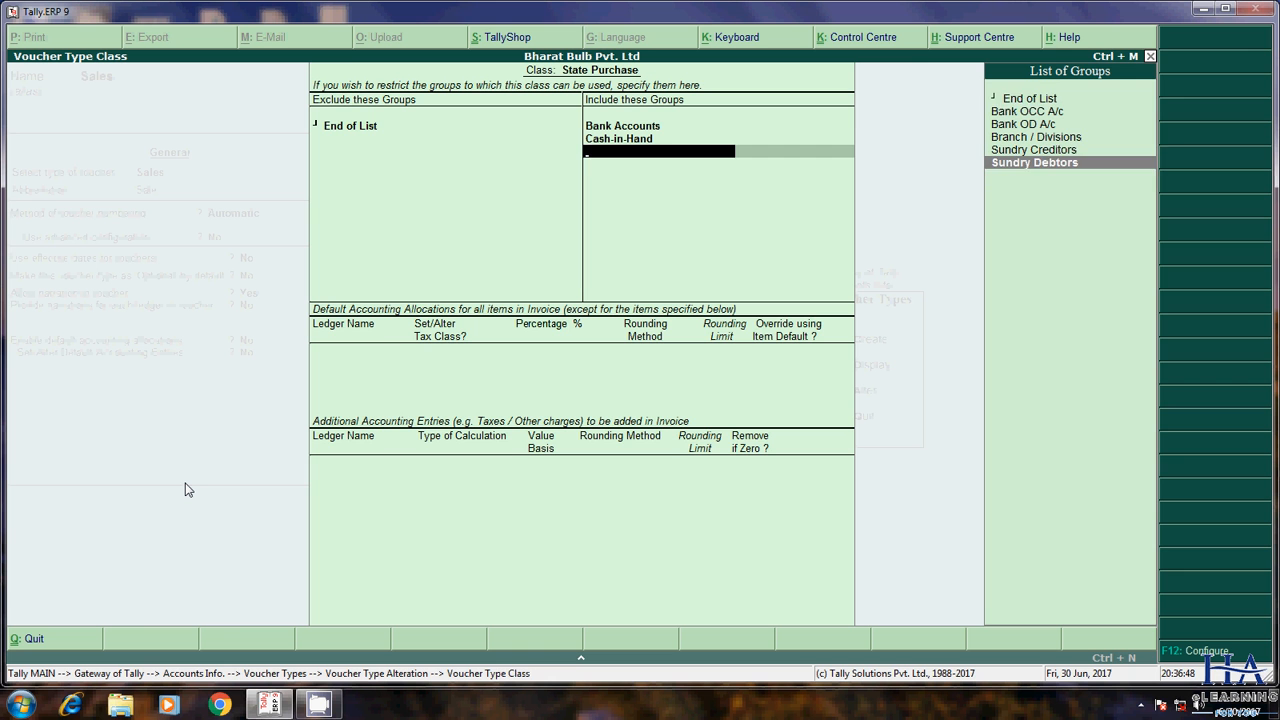
key("Return")
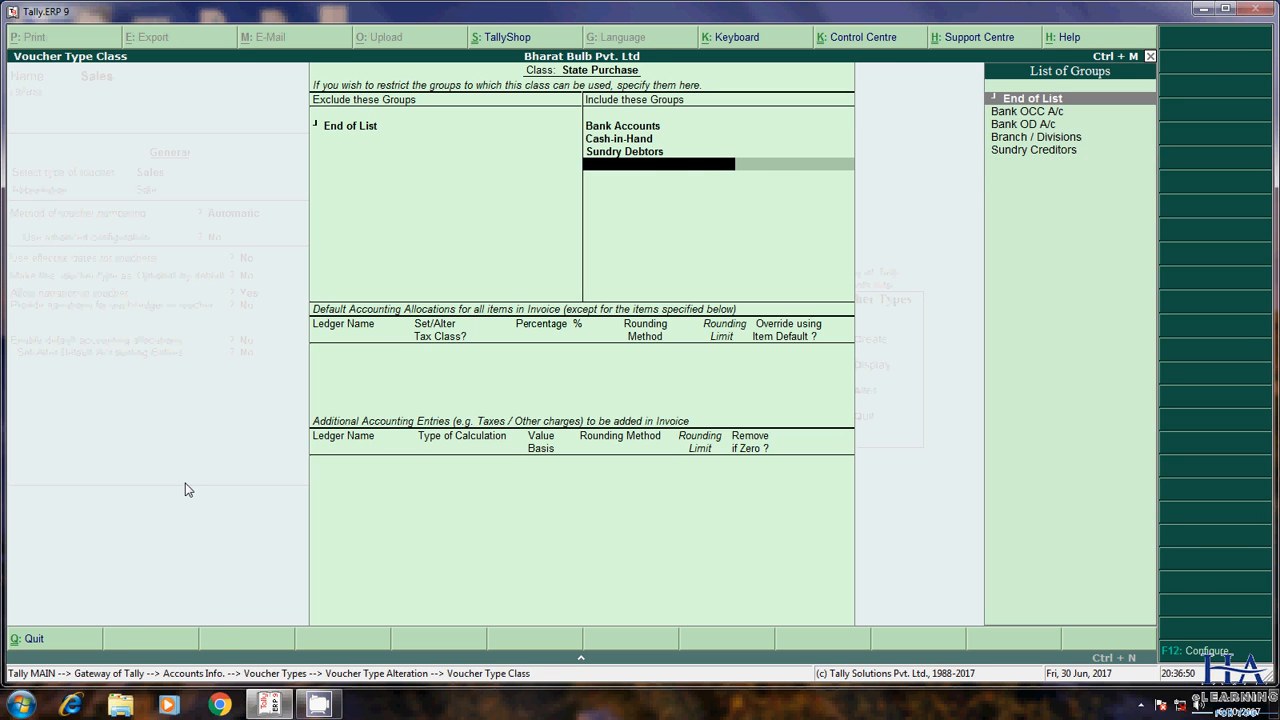
key("Return")
Step: Rename the Sales voucher type's class as State Sales and keep its included groups
key("BackSpace")
key("BackSpace")
key("BackSpace")
key("BackSpace")
key("BackSpace")
key("BackSpace")
key("BackSpace")
key("BackSpace")
key("BackSpace")
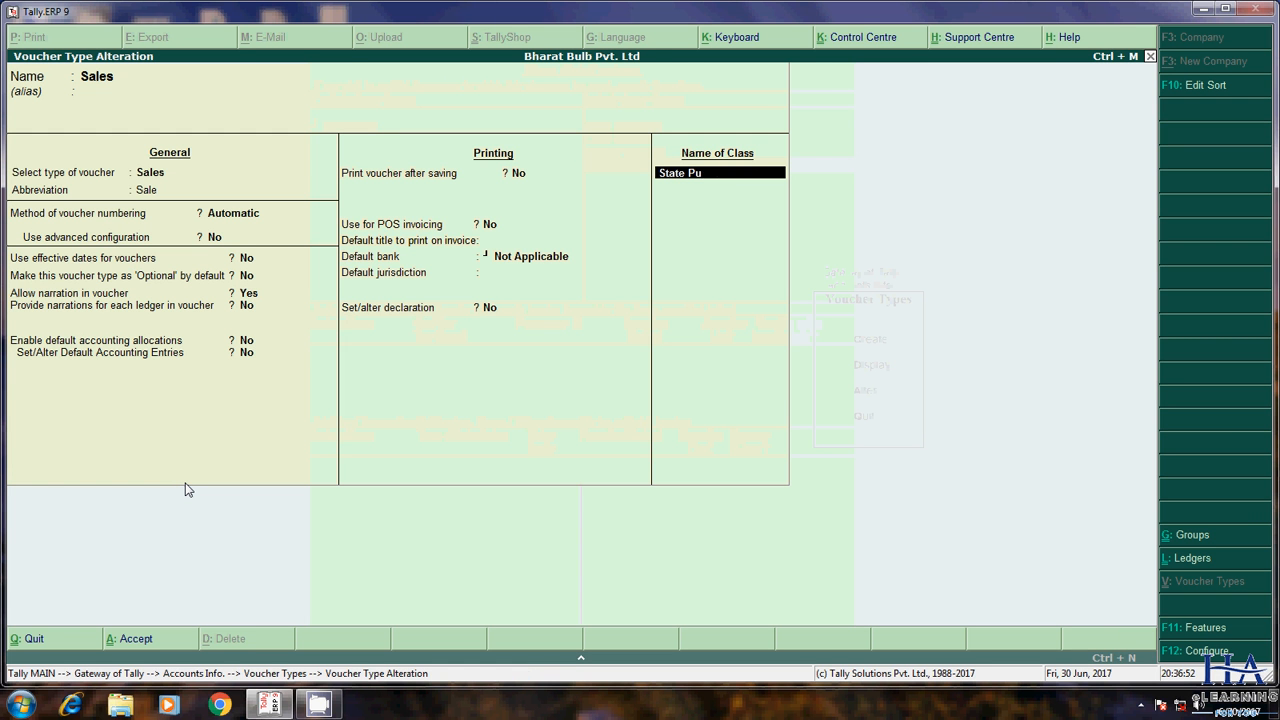
type("Sales")
key("Return")
key("Return")
key("Return")
key("Return")
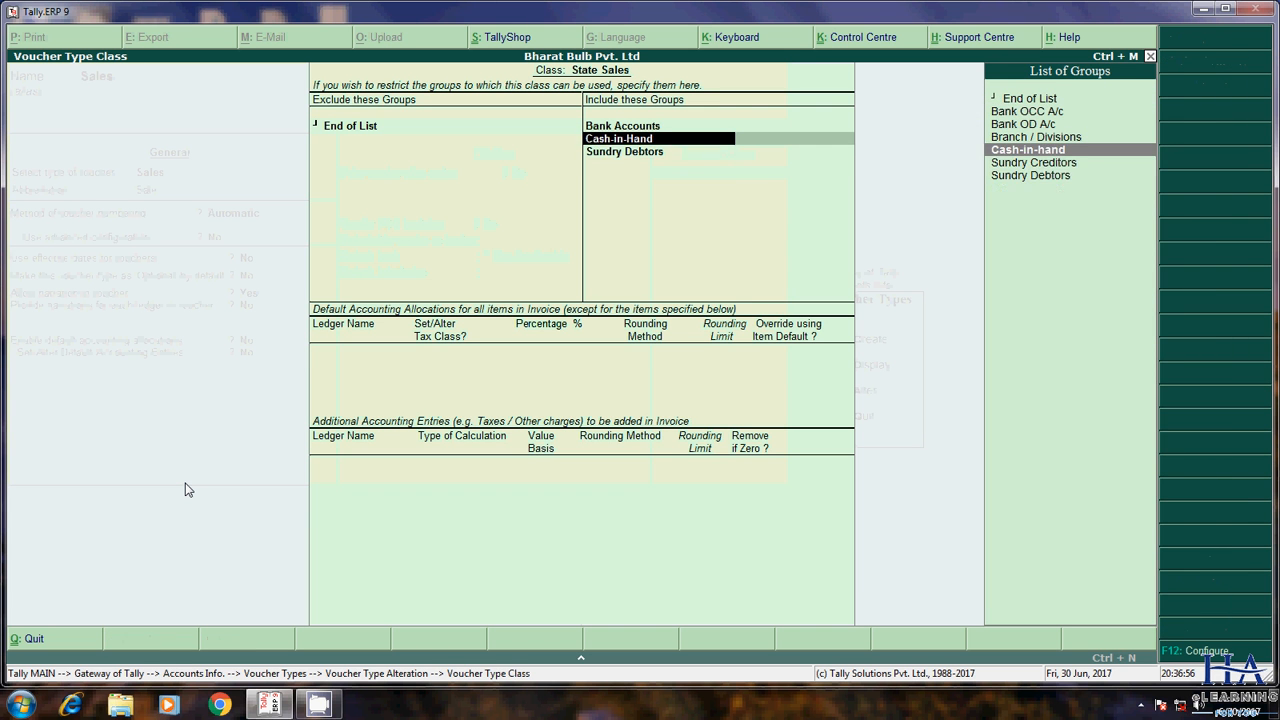
key("Return")
key("Return")
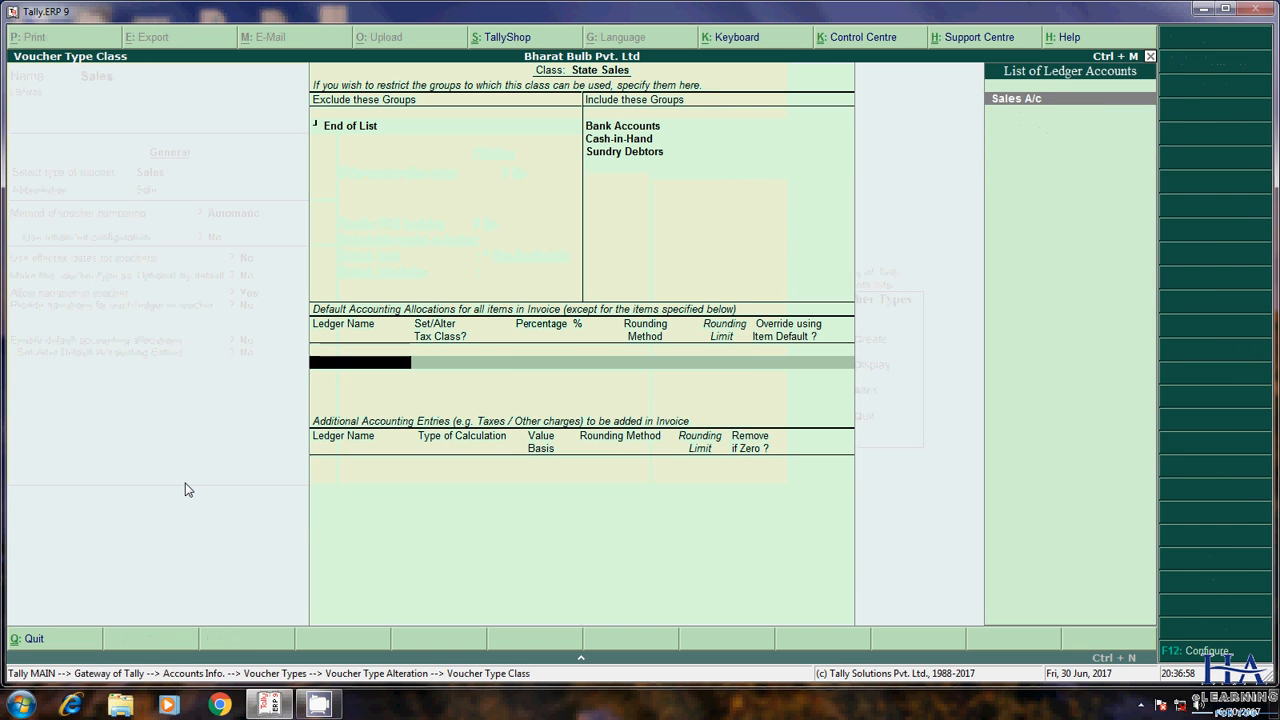
Step: Set Sales A/c as the State Sales class's default accounting allocation at 100%, with tax class alteration set to No
key("Return")
key("Return")
key("Return")
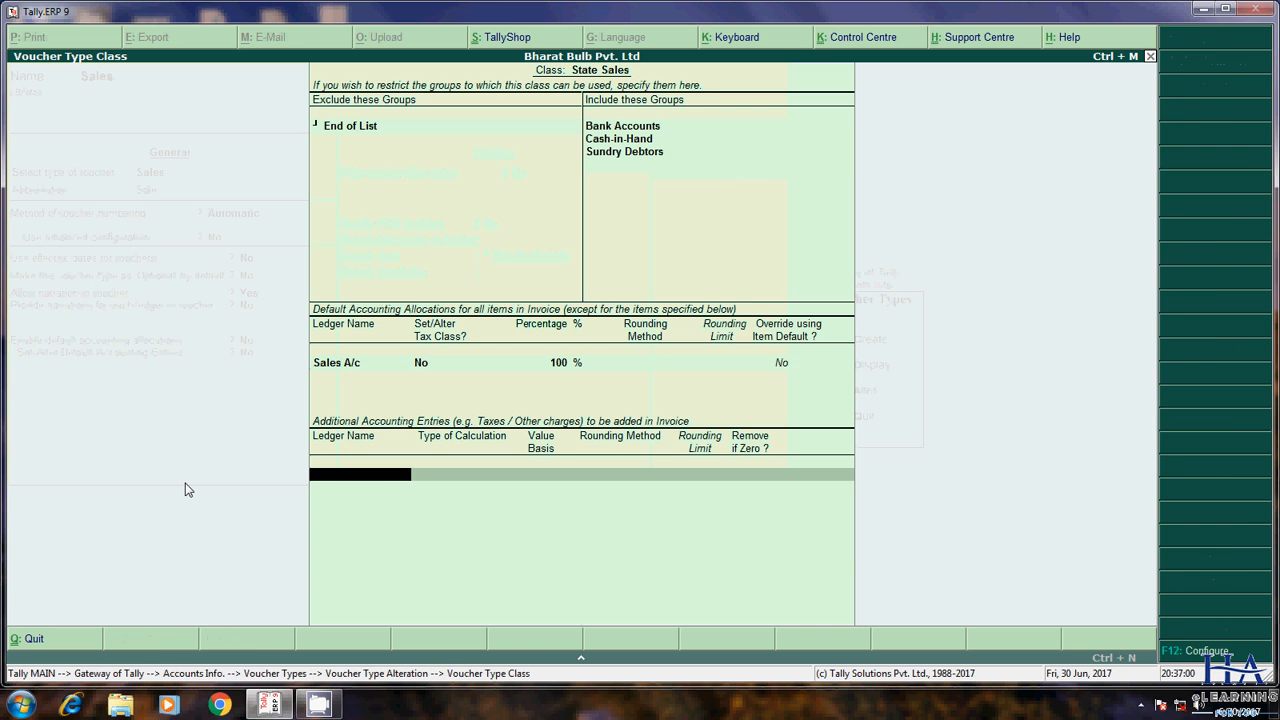
Step: Add State GST(SGST) and Central GST(CGST) as the State Sales class's additional accounting entries, with Remove if Zero set to Yes
type("S")
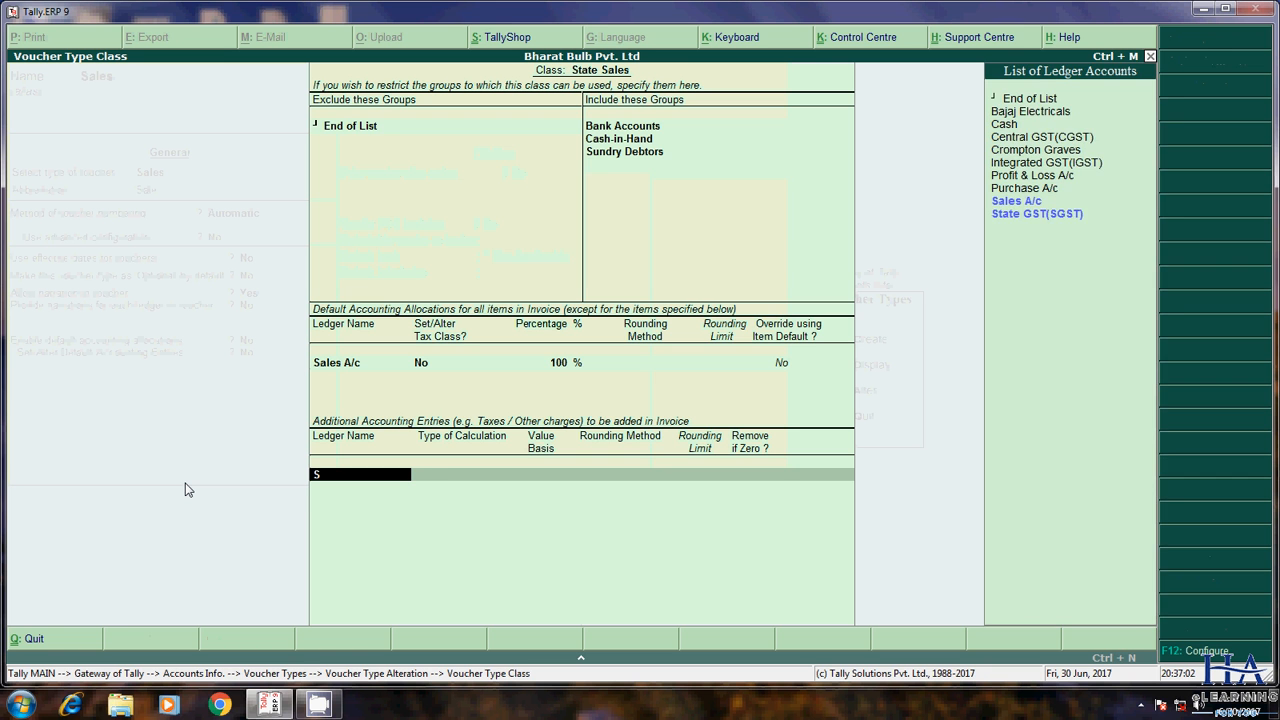
key("Down")
key("Return")
key("Return")
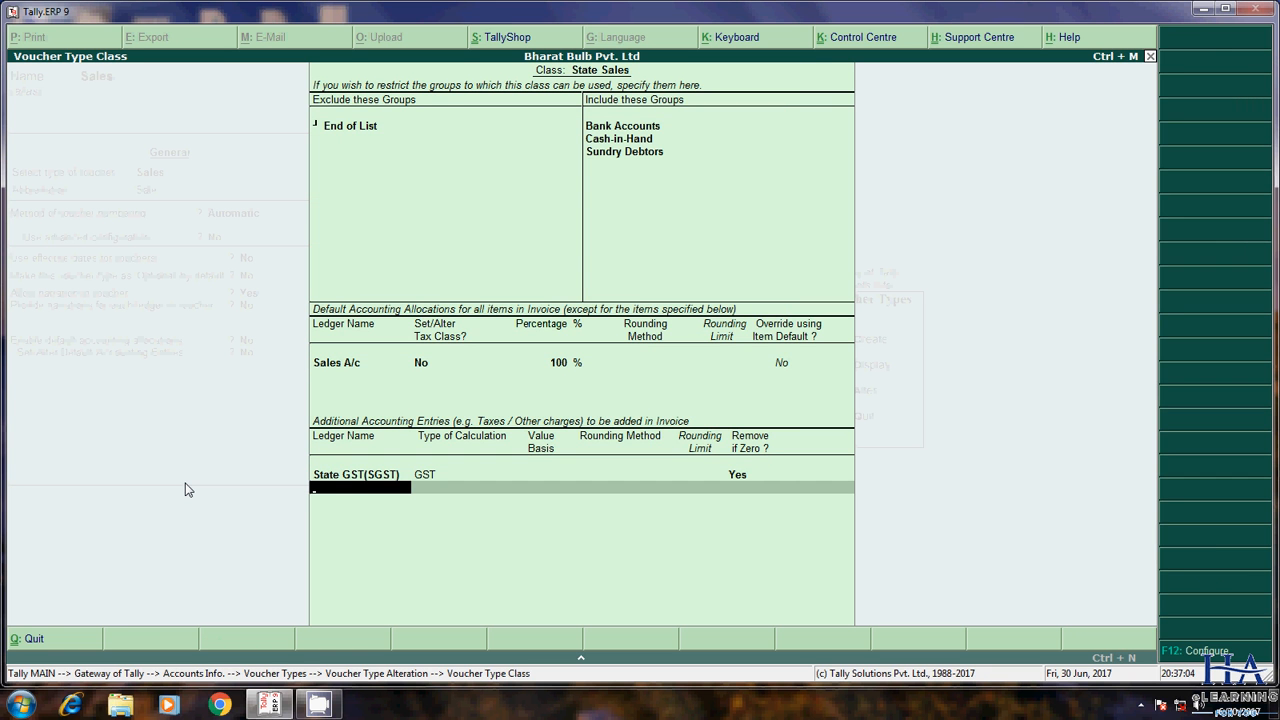
type("C")
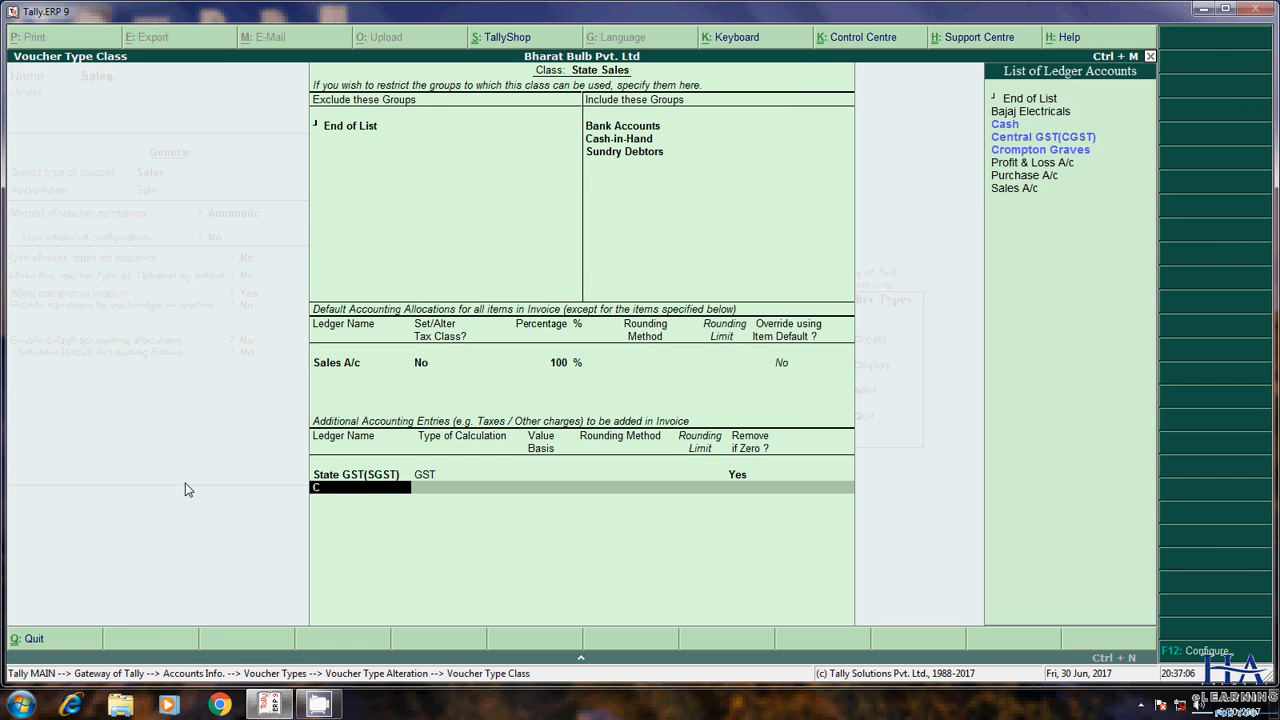
key("Down")
key("Return")
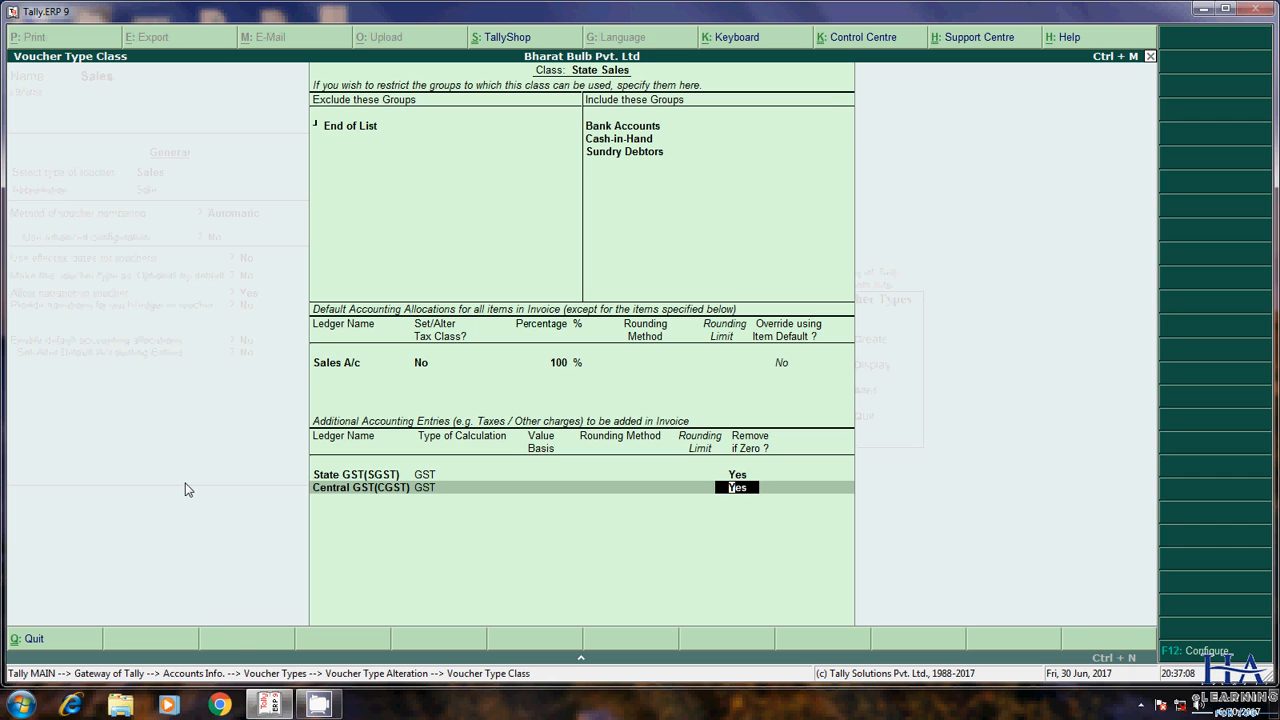
key("Return")
key("Return")
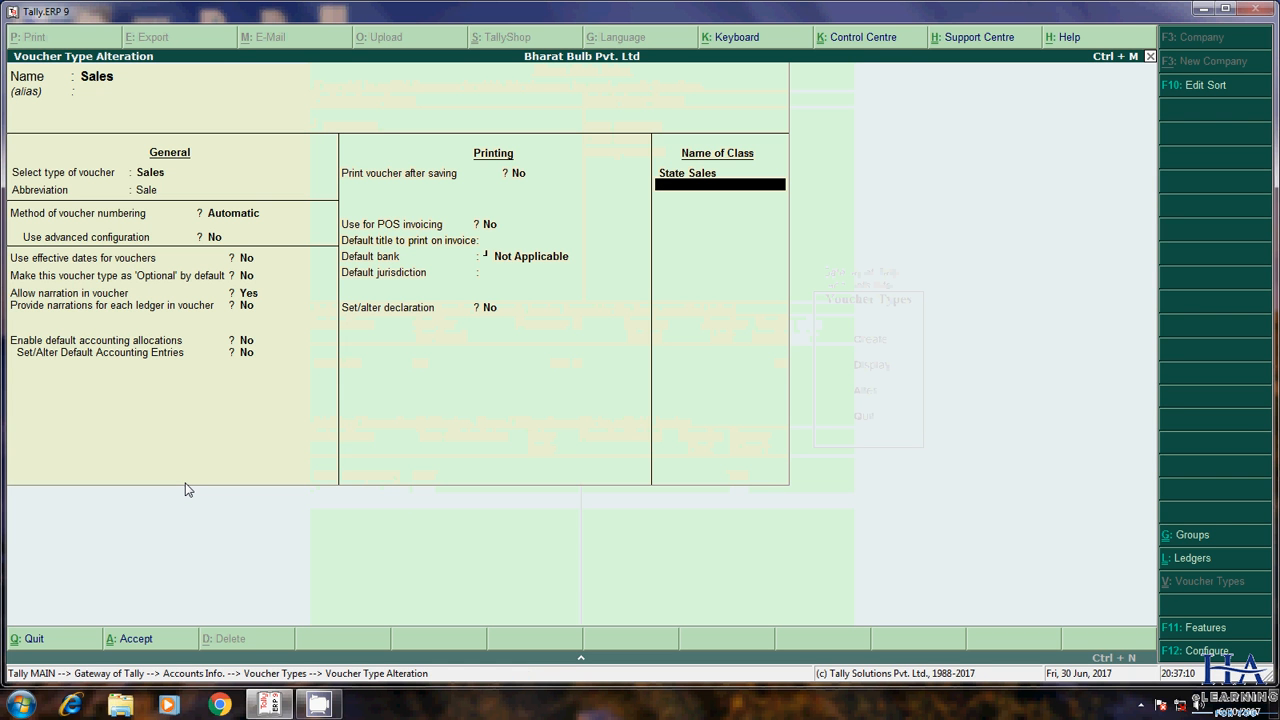
Step: Add a second Sales voucher class named Interstate Sales and exclude no groups from it
type("Interstate Sales")
key("Return")
key("Return")
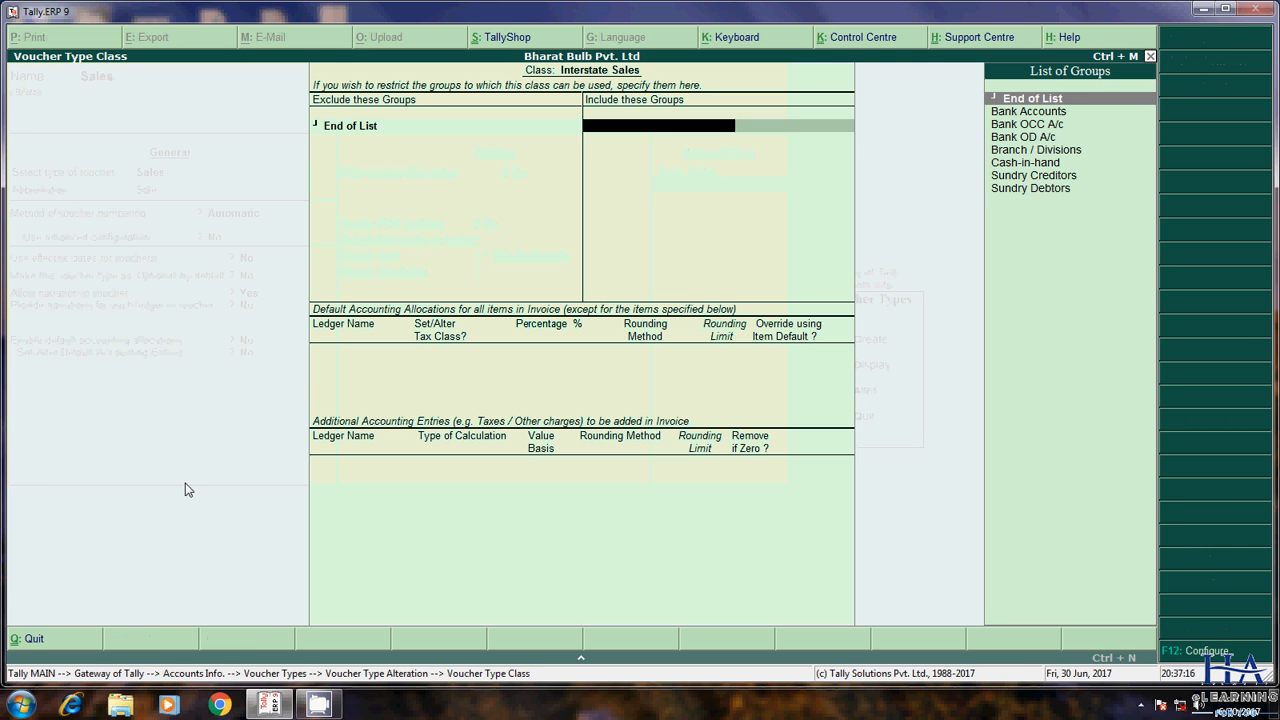
Step: Include Bank Accounts, Cash-in-Hand and Sundry Debtors in the Interstate Sales class
key("Down")
key("Return")
key("Down")
key("Down")
key("Down")
key("Return")
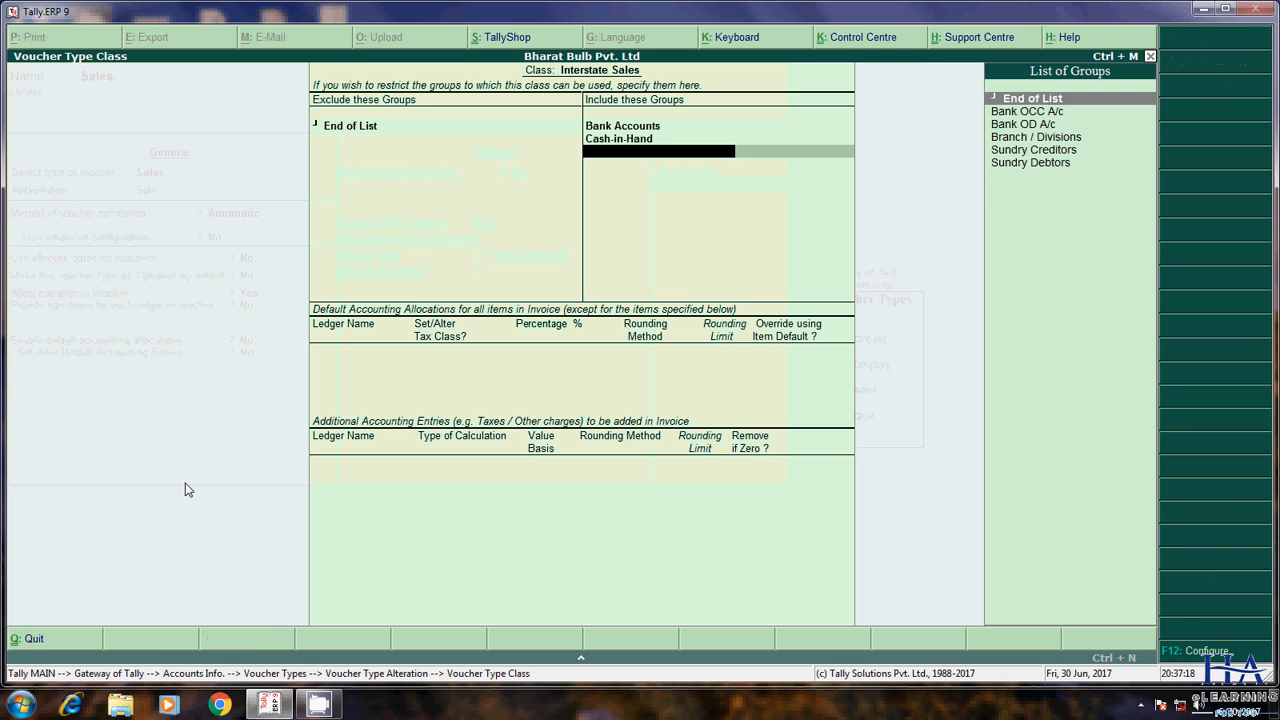
key("Down")
key("Down")
key("Down")
key("Down")
key("Down")
key("Return")
key("Return")
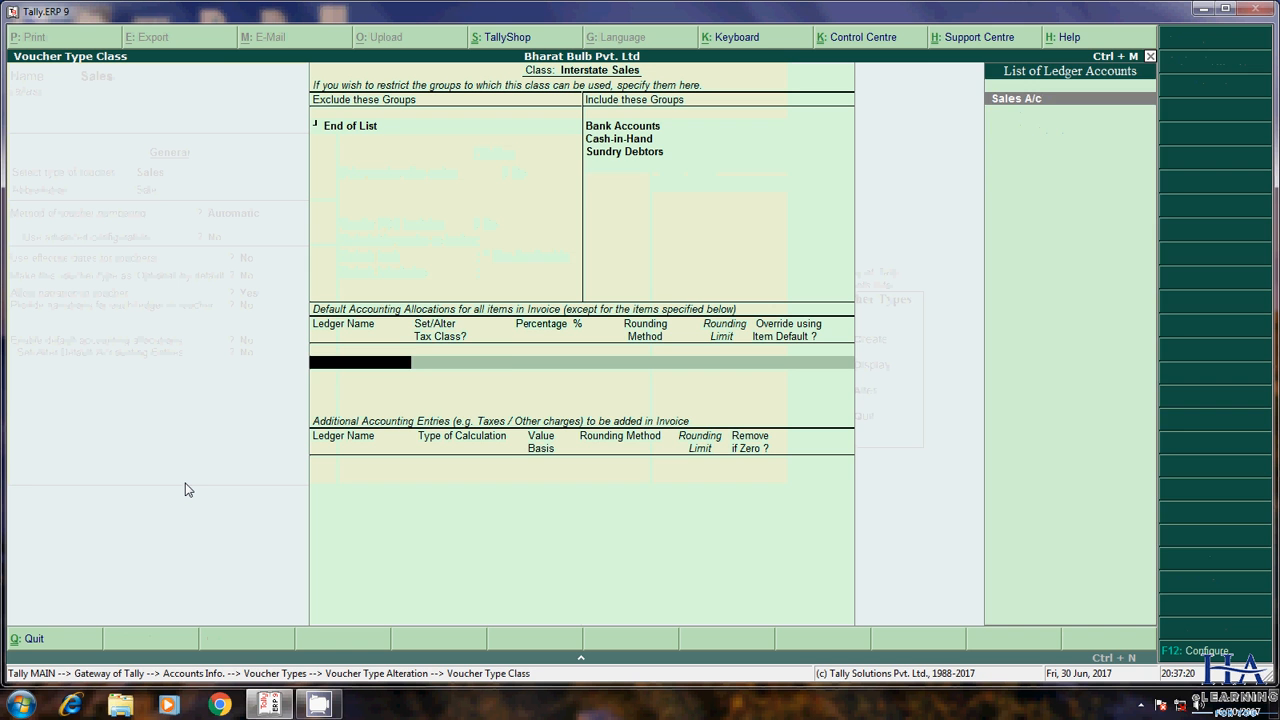
Step: Set Sales A/c as the Interstate Sales class's default accounting allocation at 100%, with tax class alteration set to No
key("Return")
key("Return")
key("Return")
key("Return")
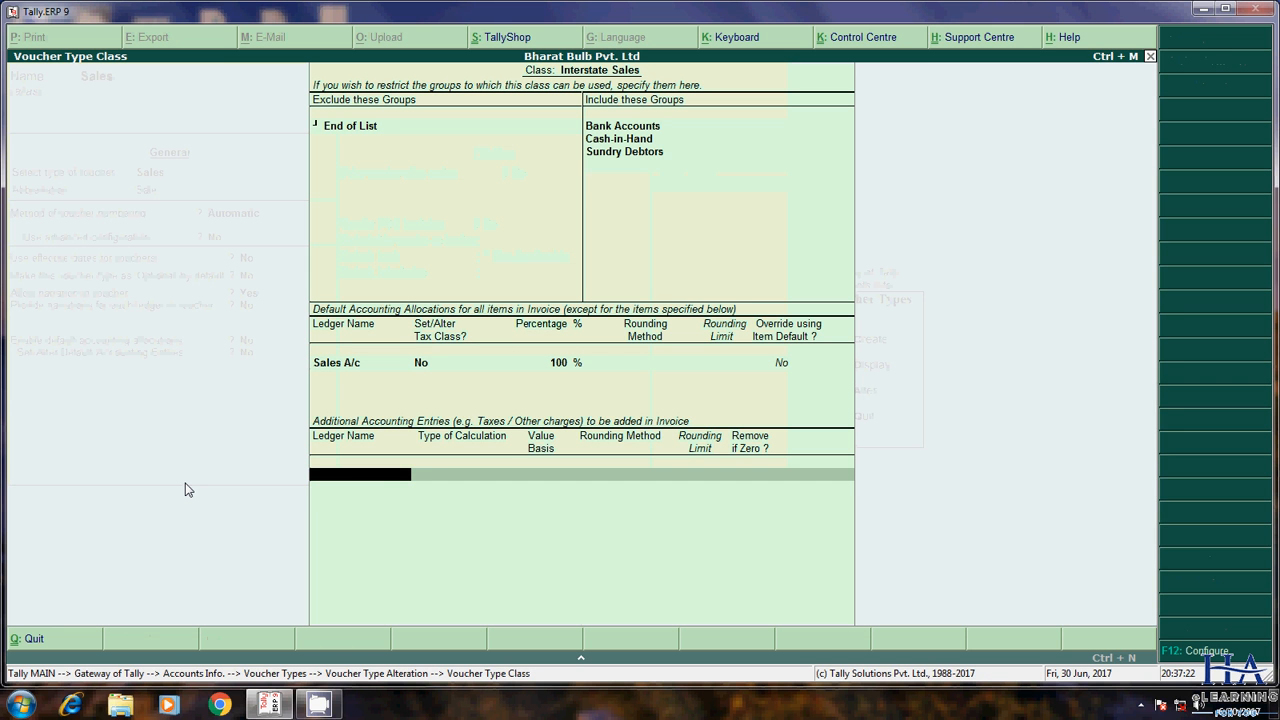
Step: Add Integrated GST(IGST) as the Interstate Sales class's additional accounting entry with Remove if Zero set to Yes, and save the Sales voucher type
key("Down")
key("Down")
key("Return")
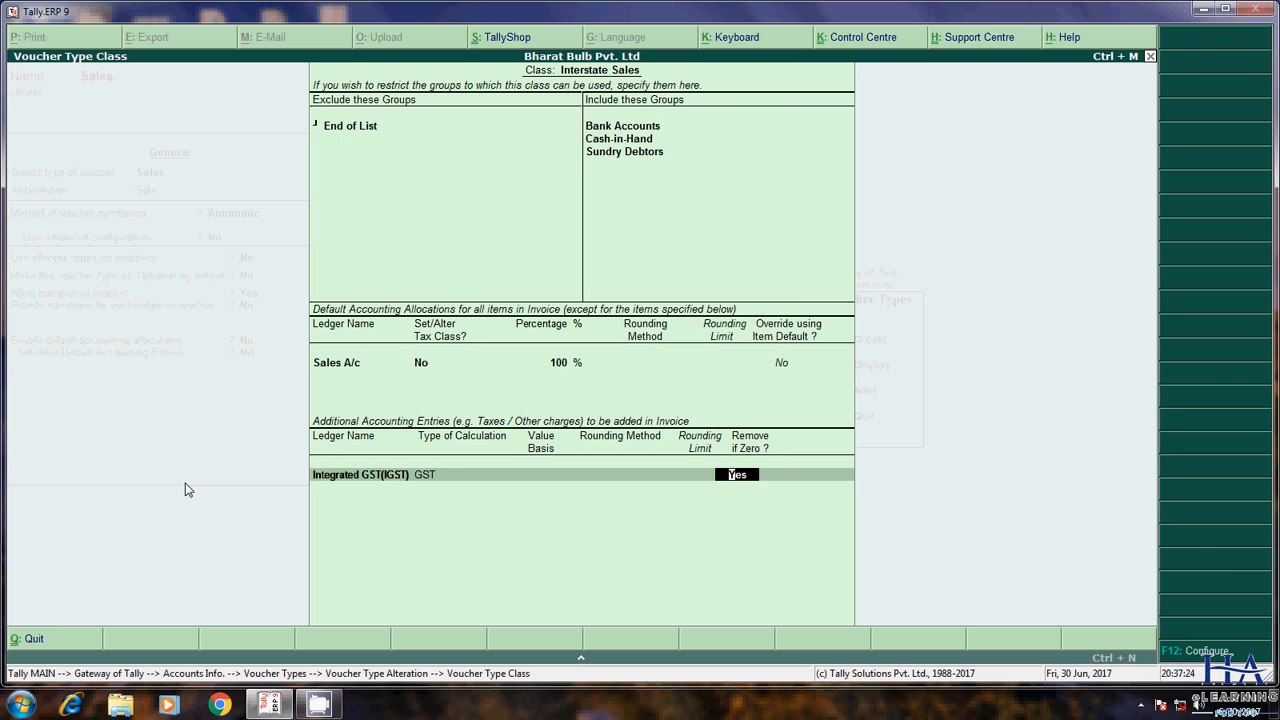
key("Return")
key("Return")
key("Return")
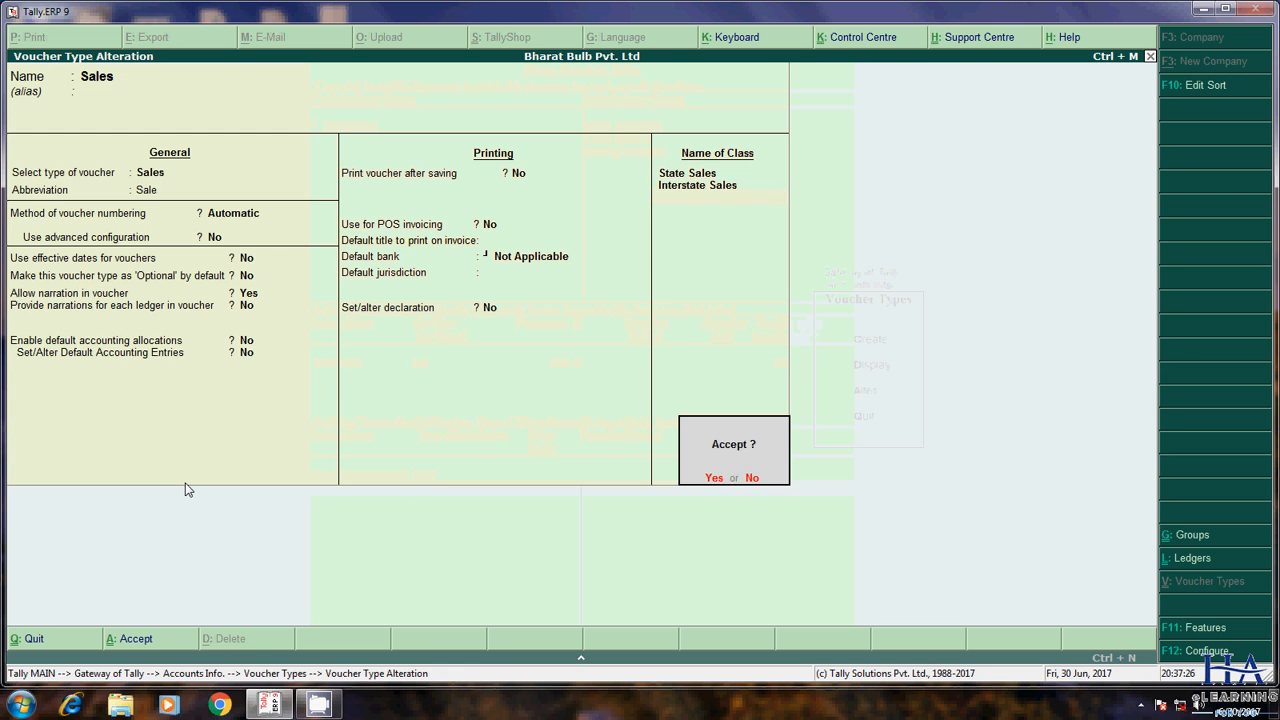
key("Return")
key("Escape")
key("Escape")
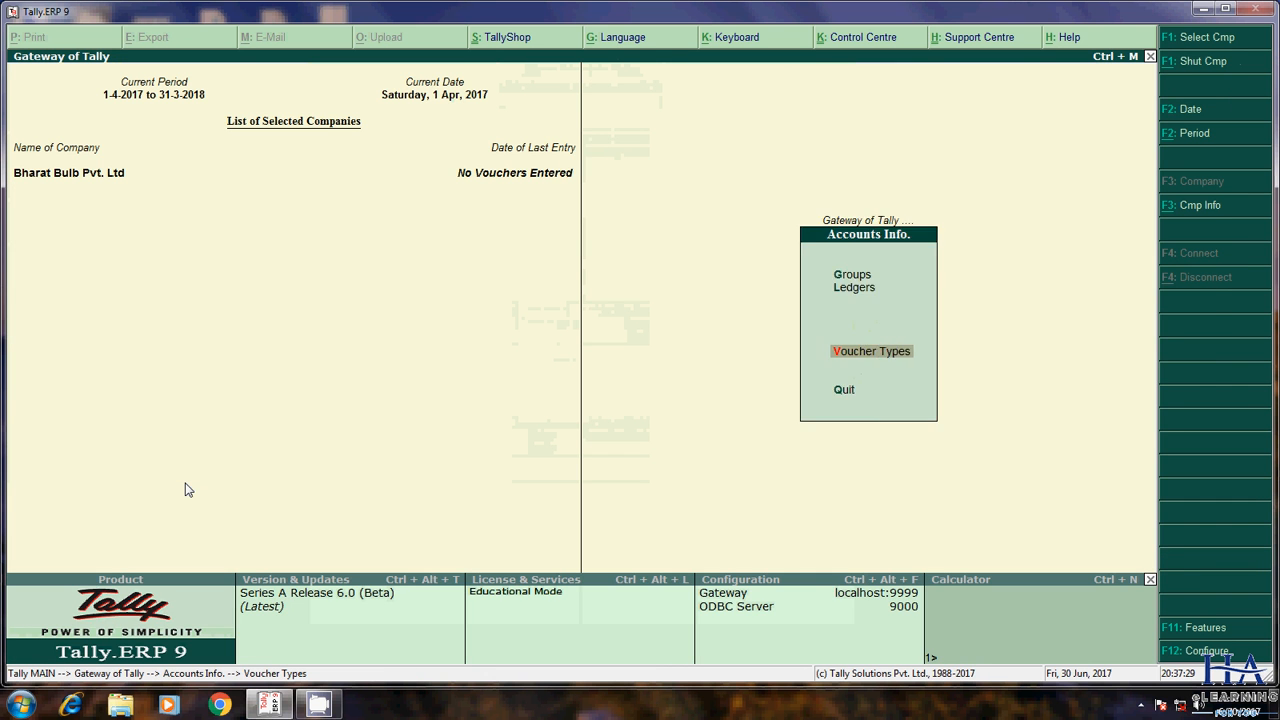
Step: Start a purchase voucher in Accounting Vouchers using the State Purchase class
key("Down")
key("Down")
key("Return")
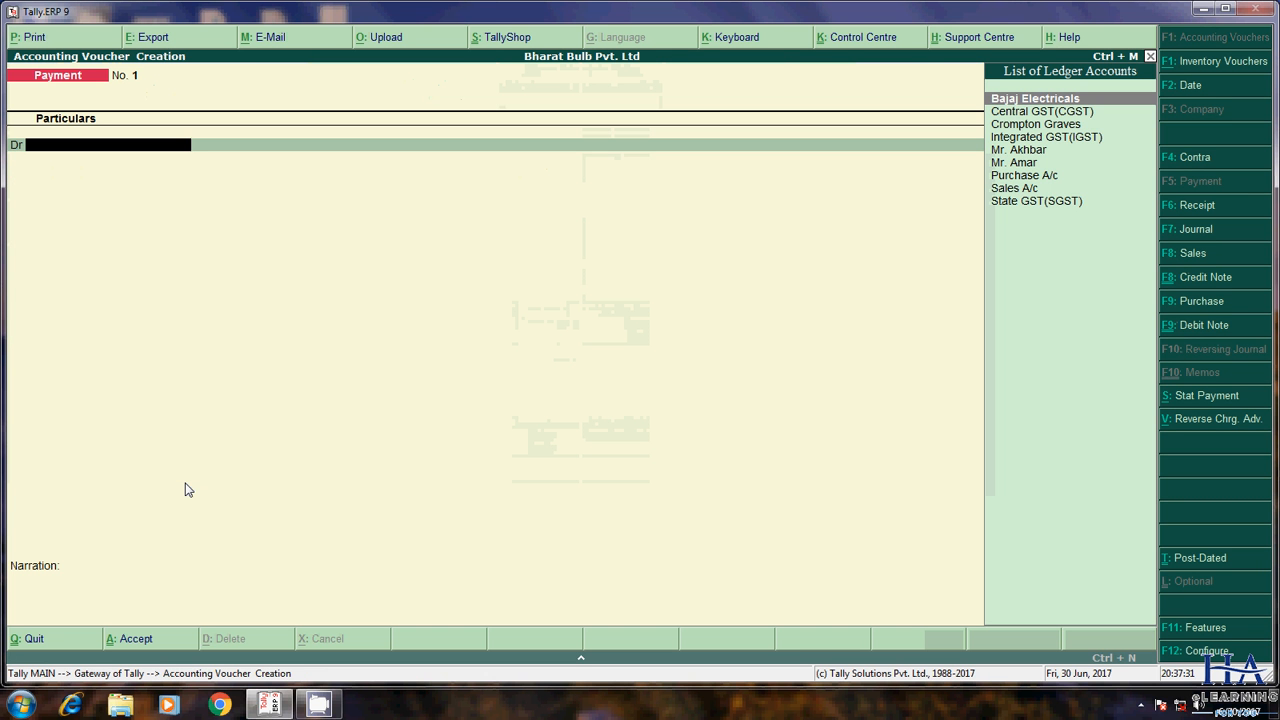
left_click(1201, 303)
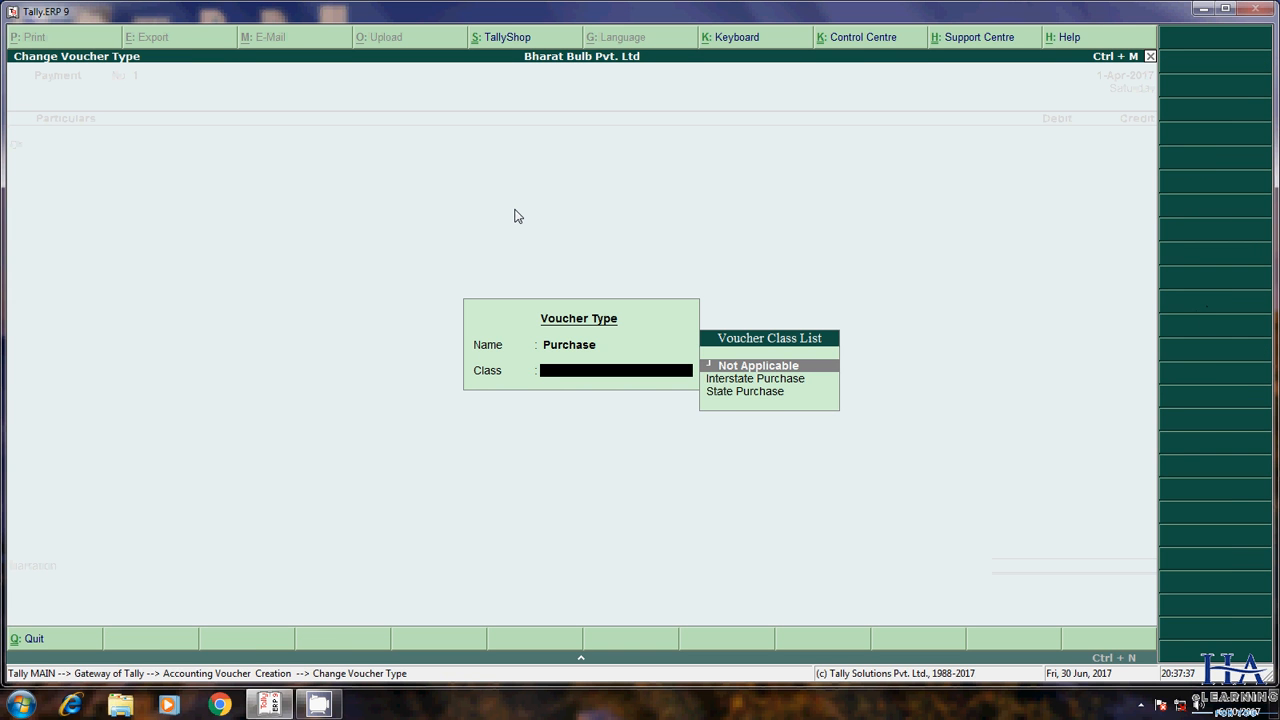
key("Down")
key("Down")
key("Up")
key("Up")
key("Down")
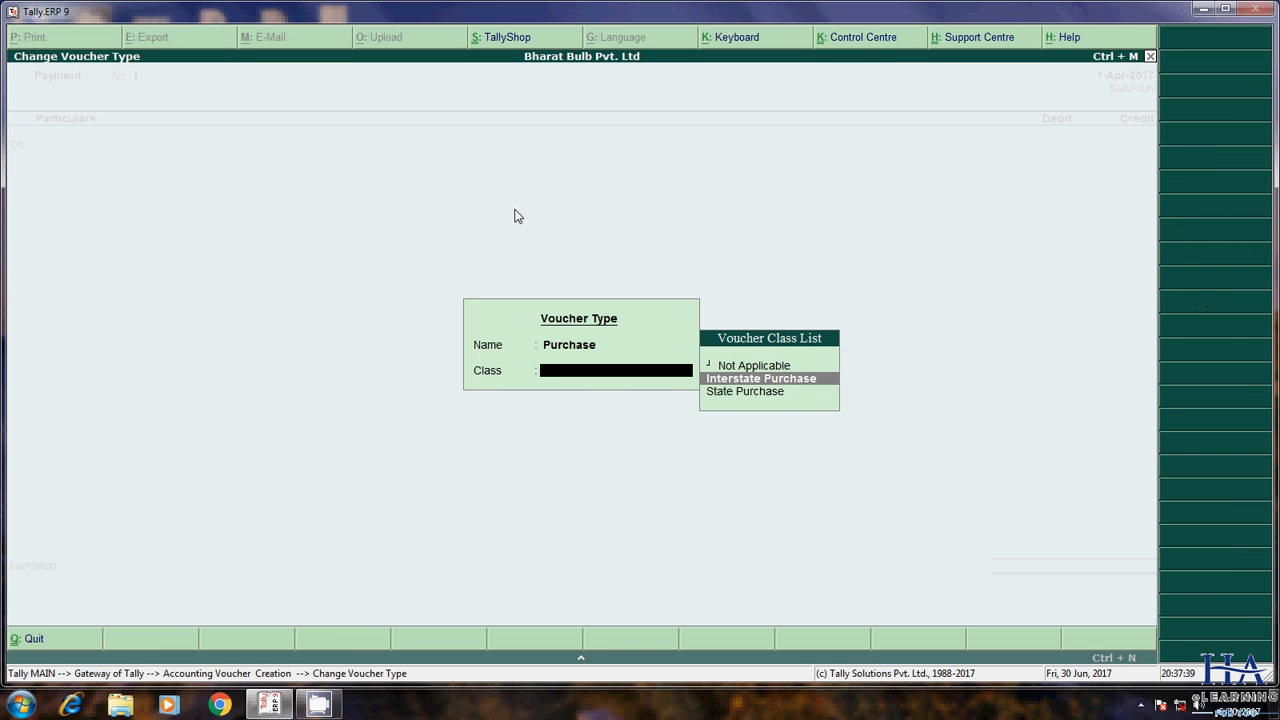
key("Down")
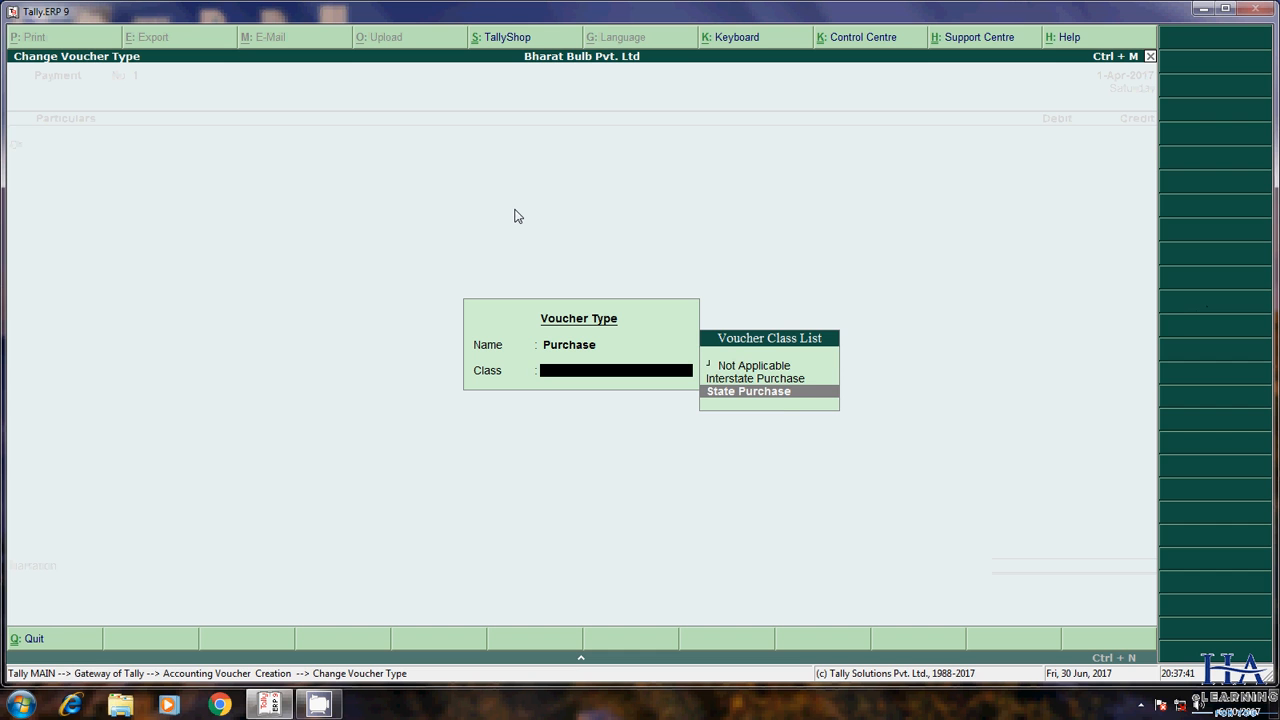
key("Up")
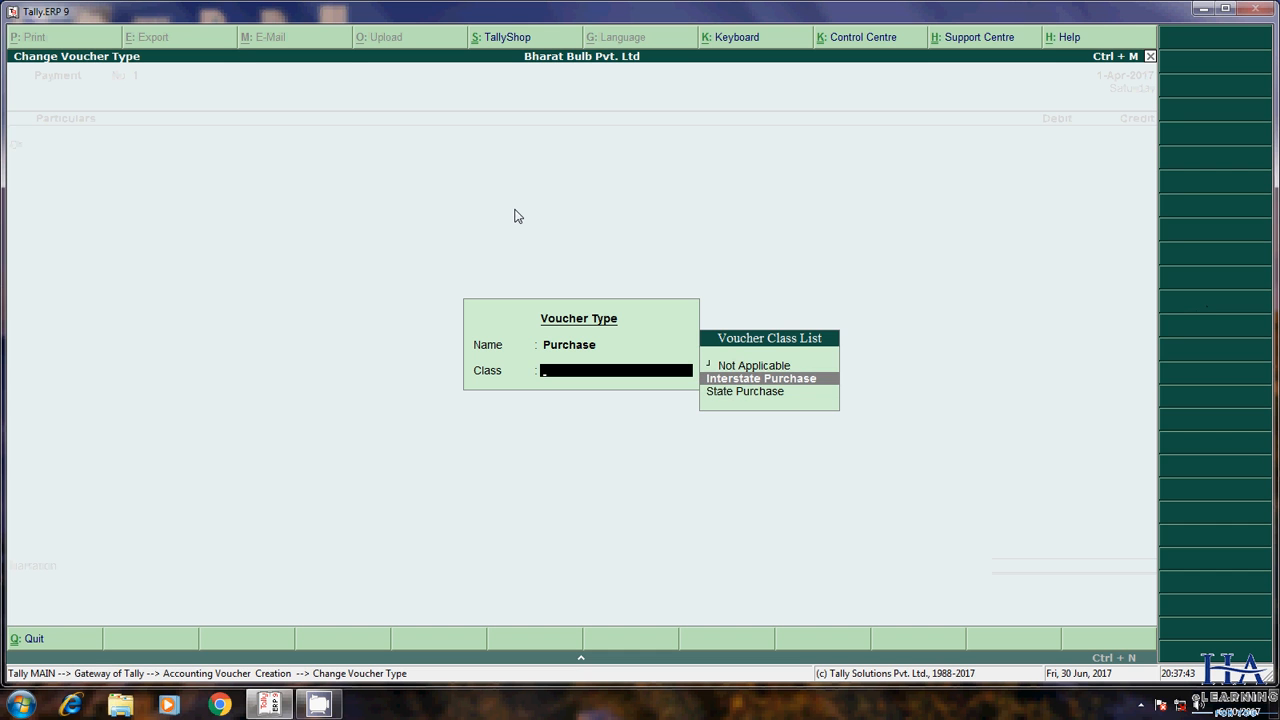
key("Up")
key("Down")
key("Down")
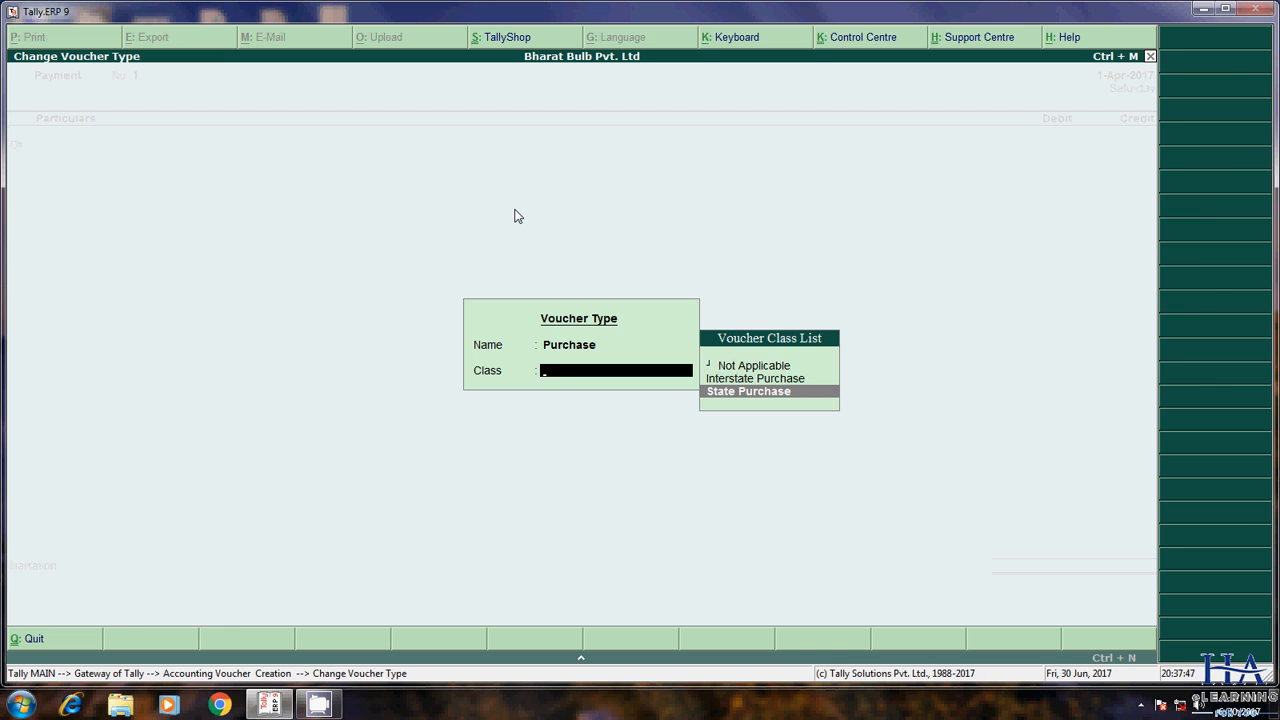
key("Return")
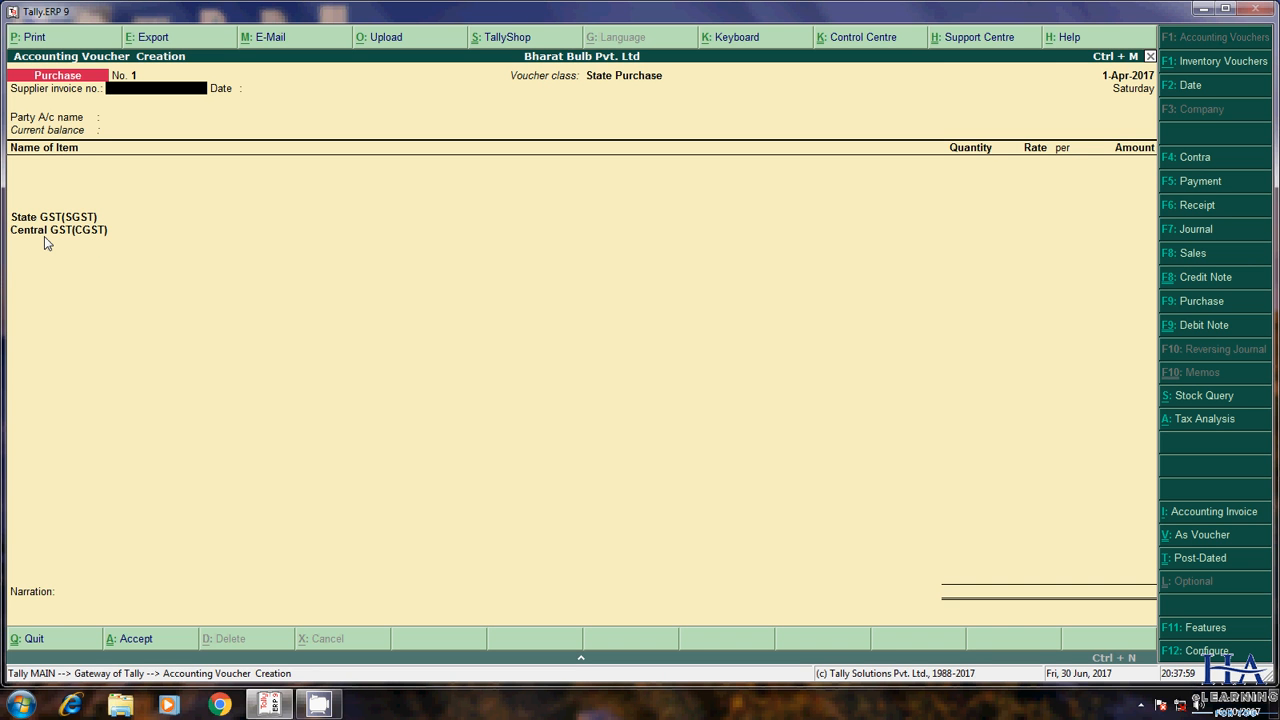
Step: Enter supplier invoice no. 0001 dated 1-Apr-2017 with Bajaj Electricals as the party, accepting the supplier details with state Delhi
type("0001")
key("Return")
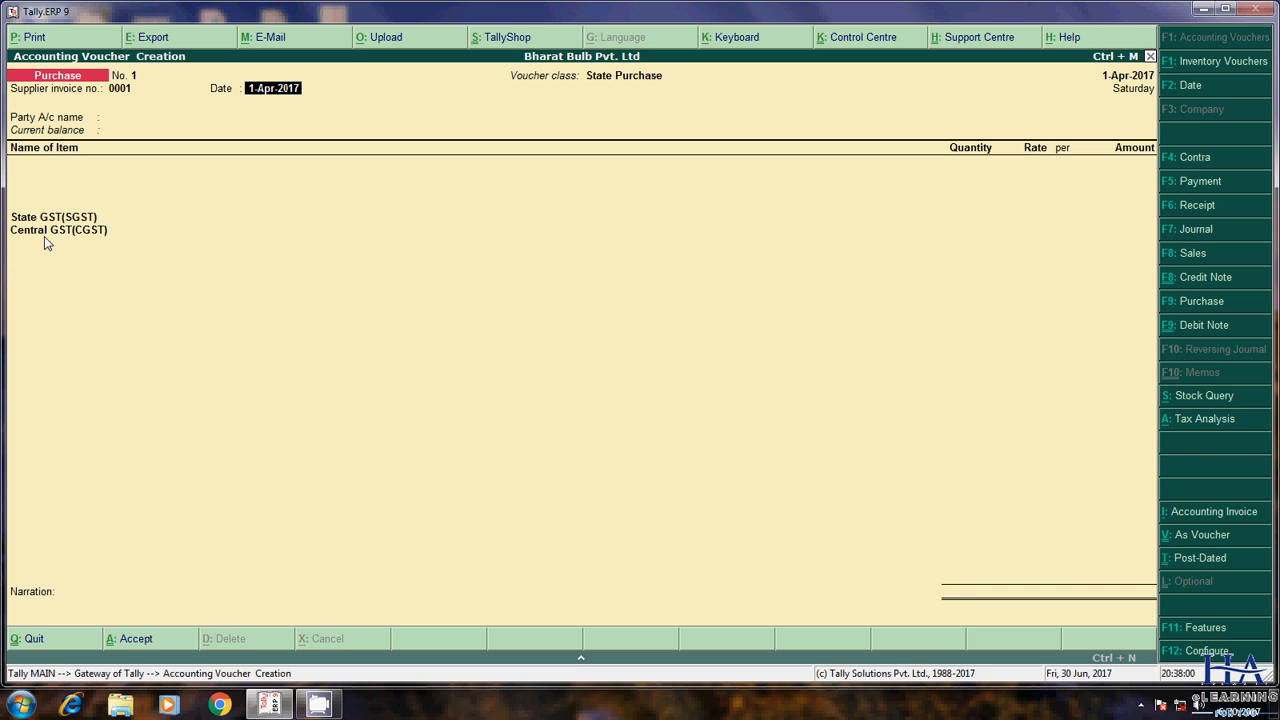
key("Return")
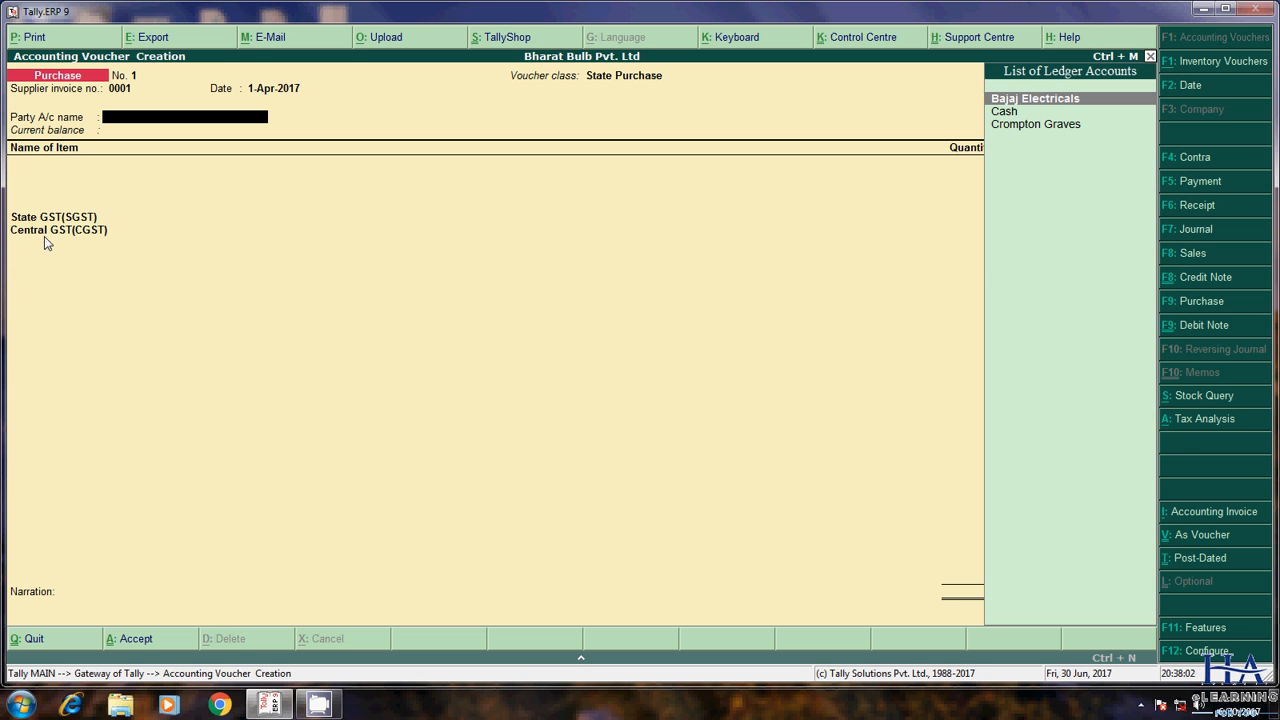
key("Return")
key("Return")
key("Return")
key("Return")
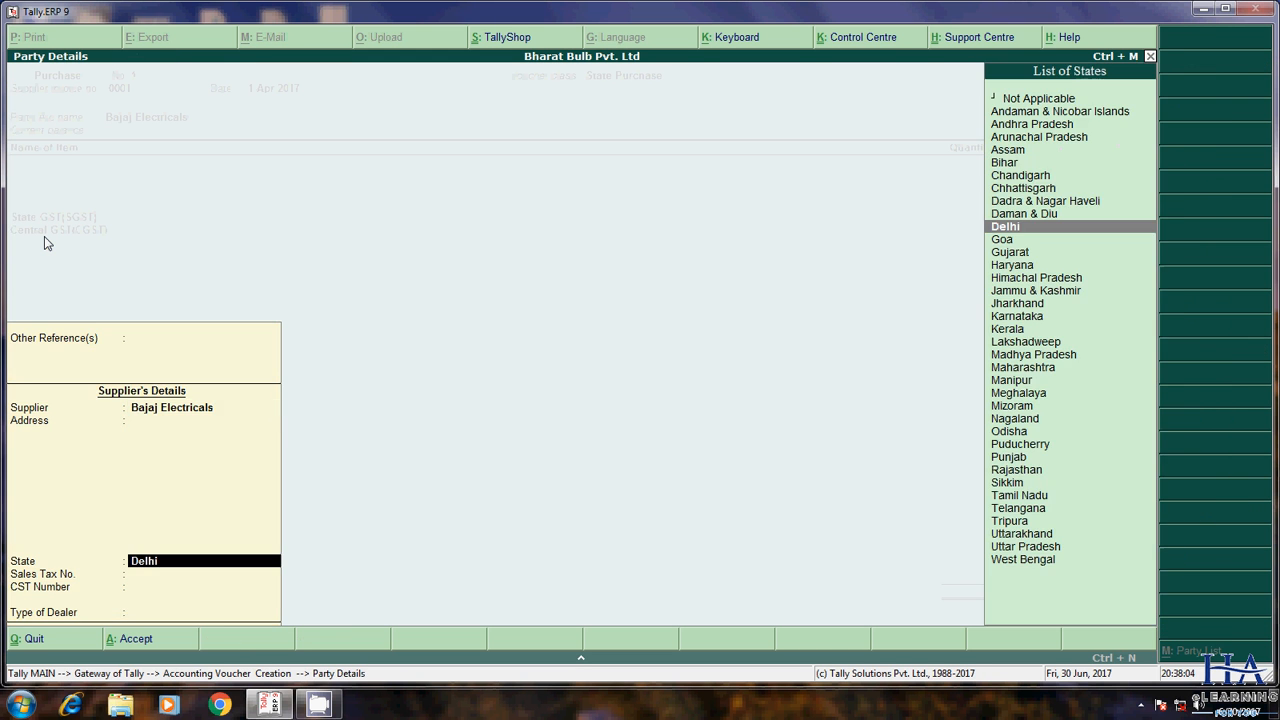
key("Return")
key("Return")
key("Return")
key("Return")
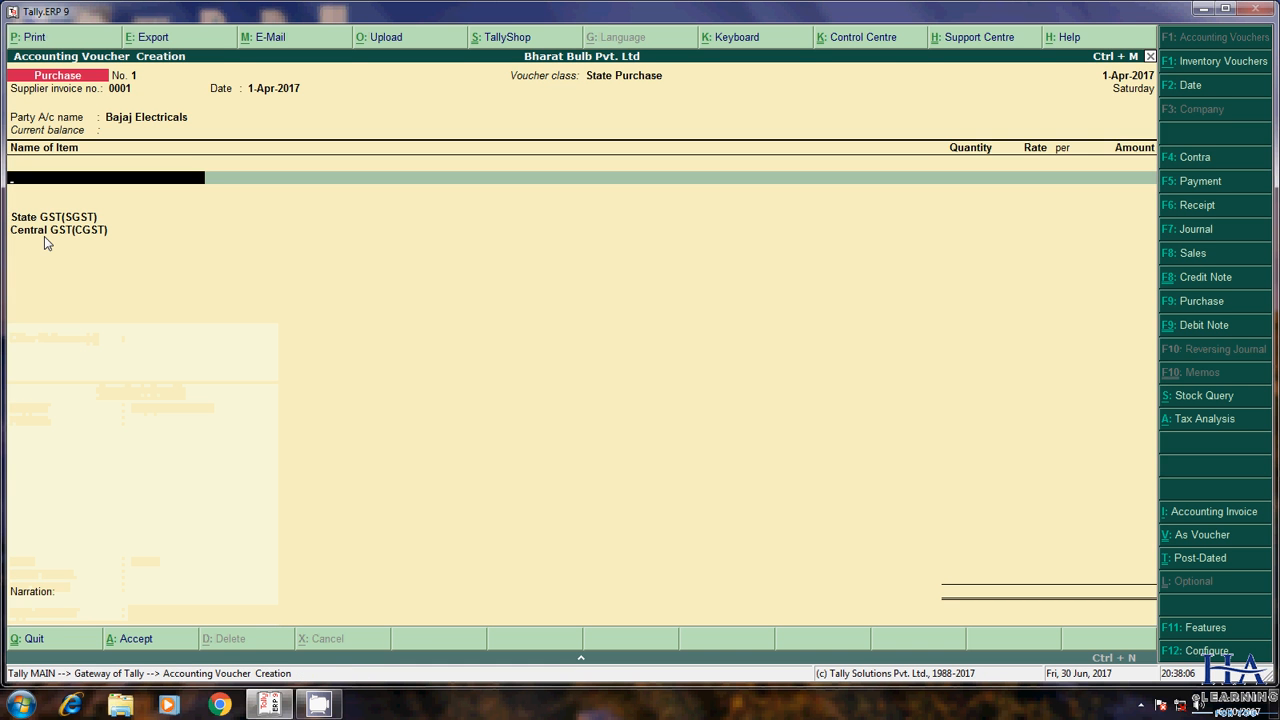
Step: Try entering Tubes in the voucher for invoice 0001 with quantity 10 and rate 500
key("Down")
key("Down")
key("Return")
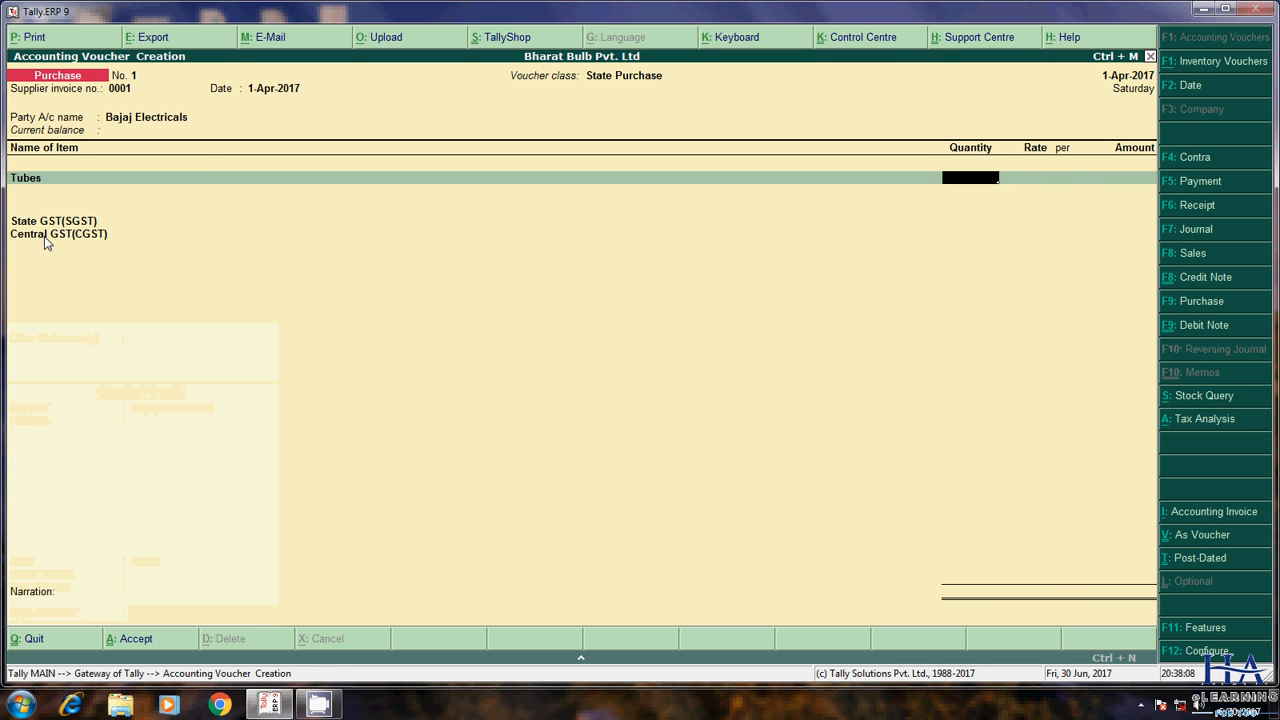
type("10")
key("Return")
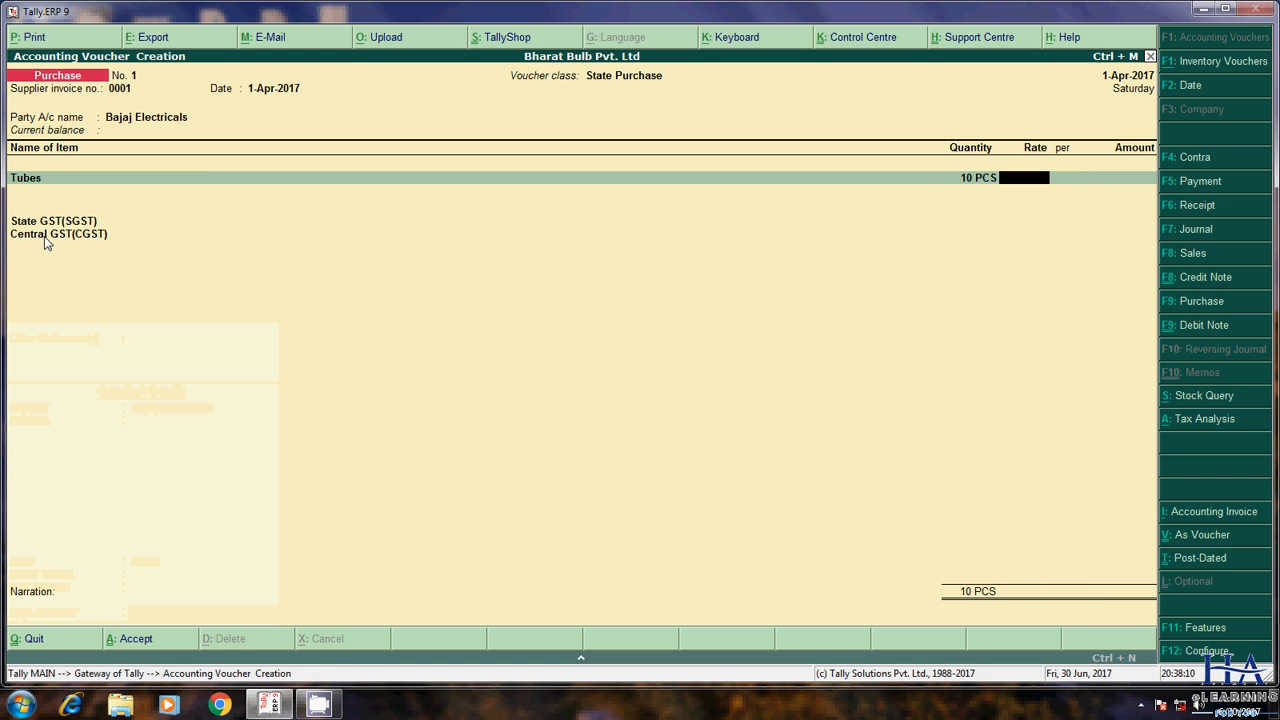
type("500")
key("Return")
key("Return")
key("Return")
key("Return")
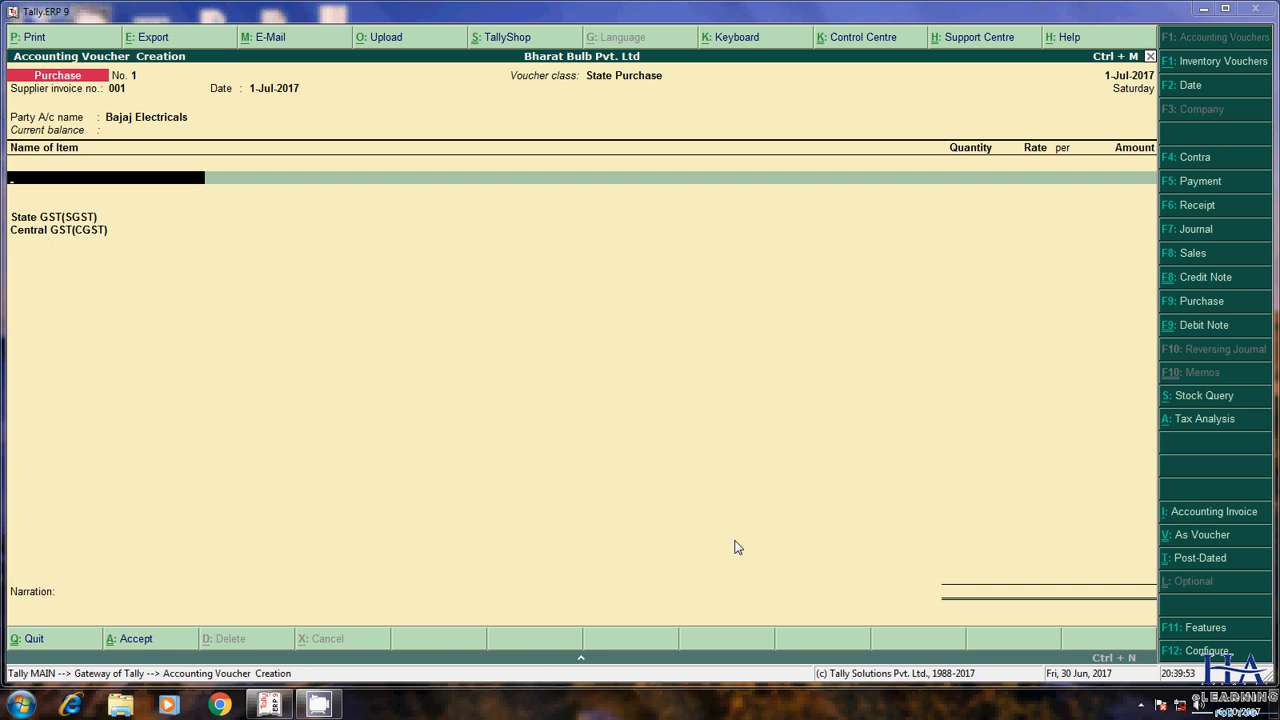
Step: Add 10 PCS of Tubes at 500.00 per PCS to the 1-Jul-2017 Bajaj Electricals purchase voucher and end the item list
key("Down")
key("Down")
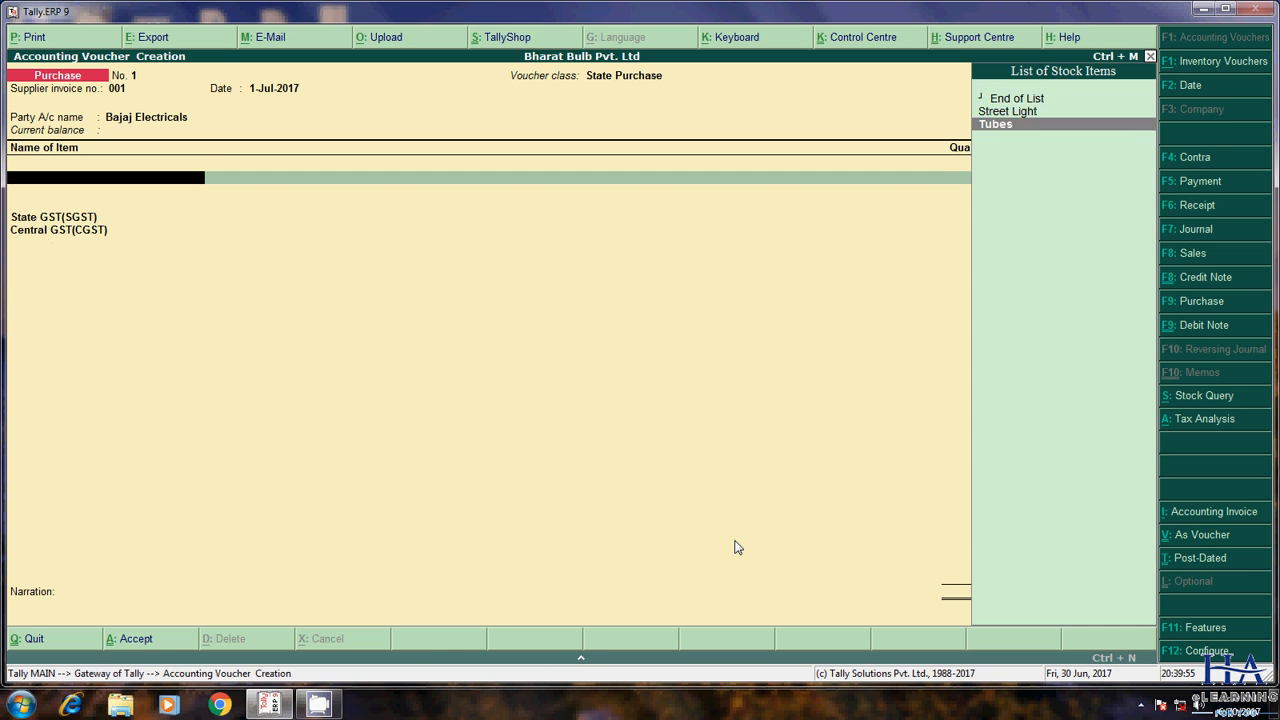
key("Return")
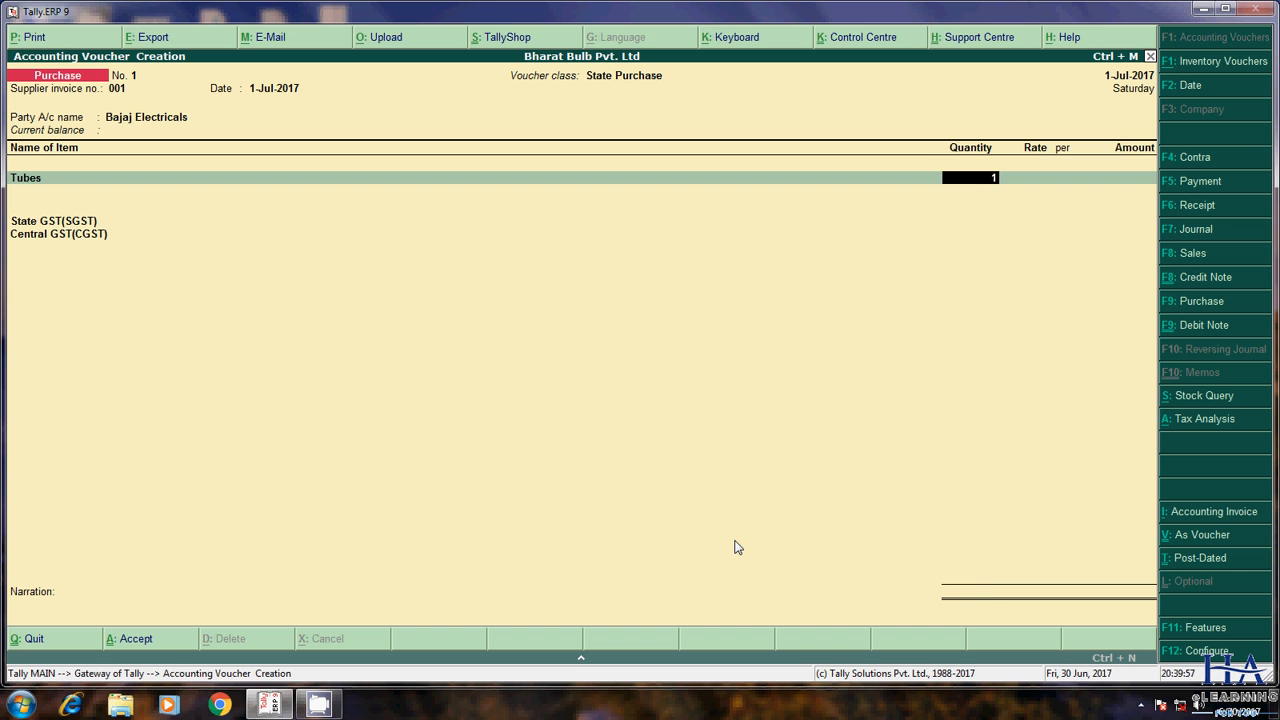
type("10")
key("Return")
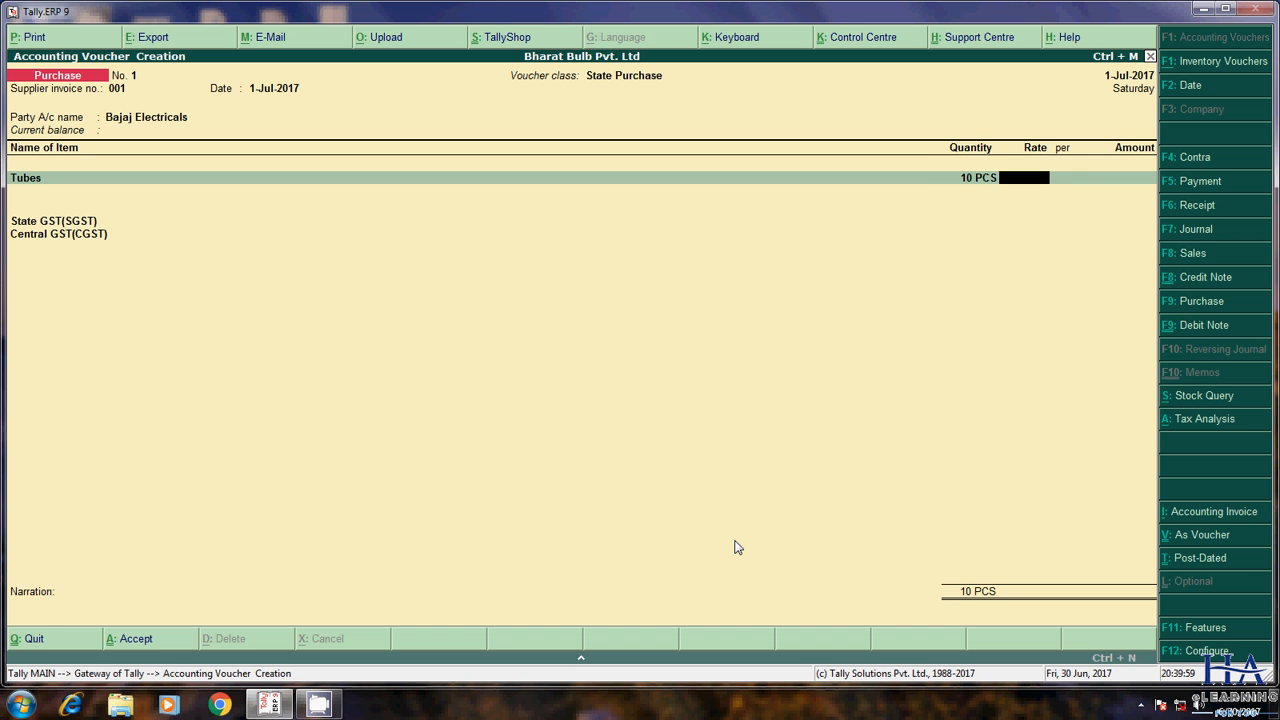
type("500")
key("Return")
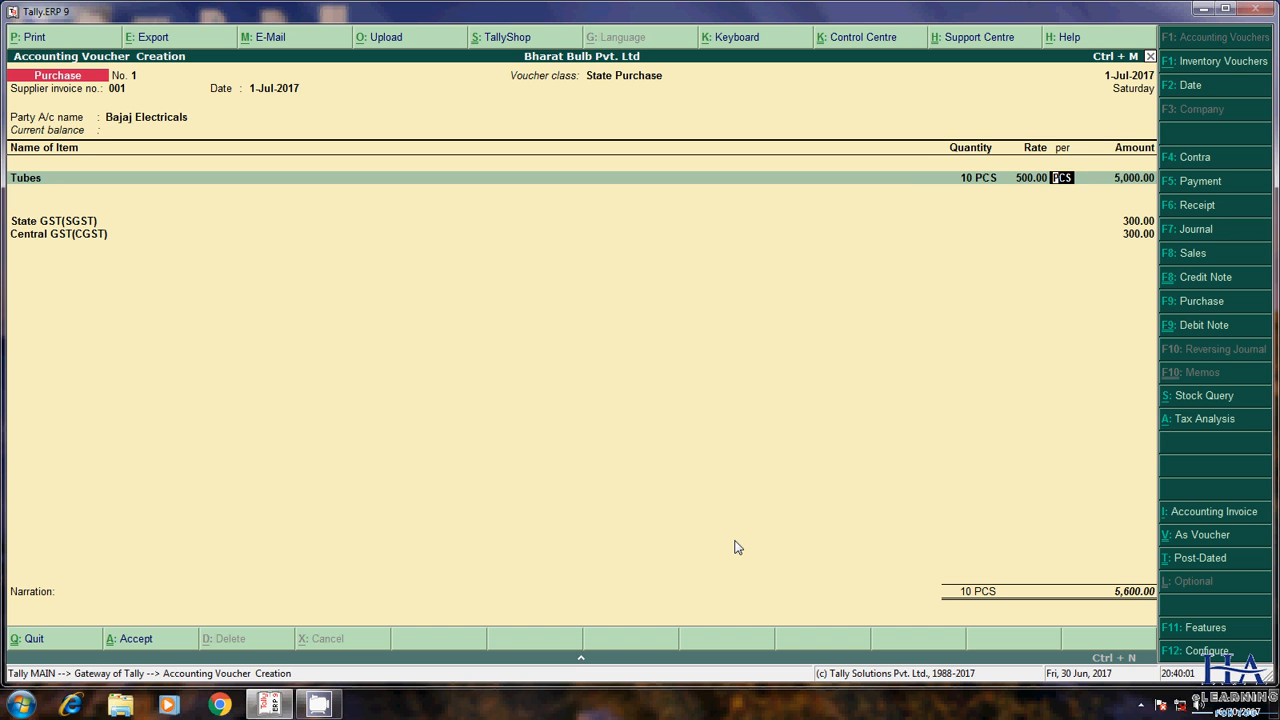
key("Return")
key("Return")
key("Return")
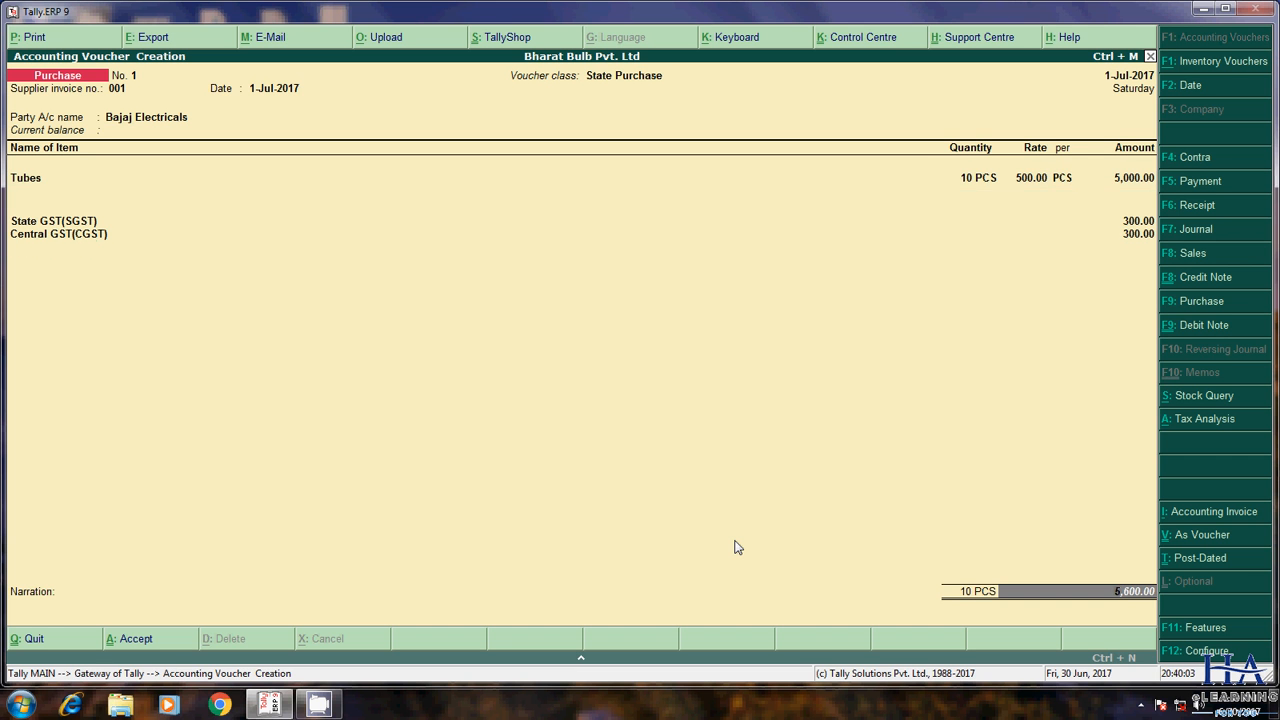
key("BackSpace")
key("Return")
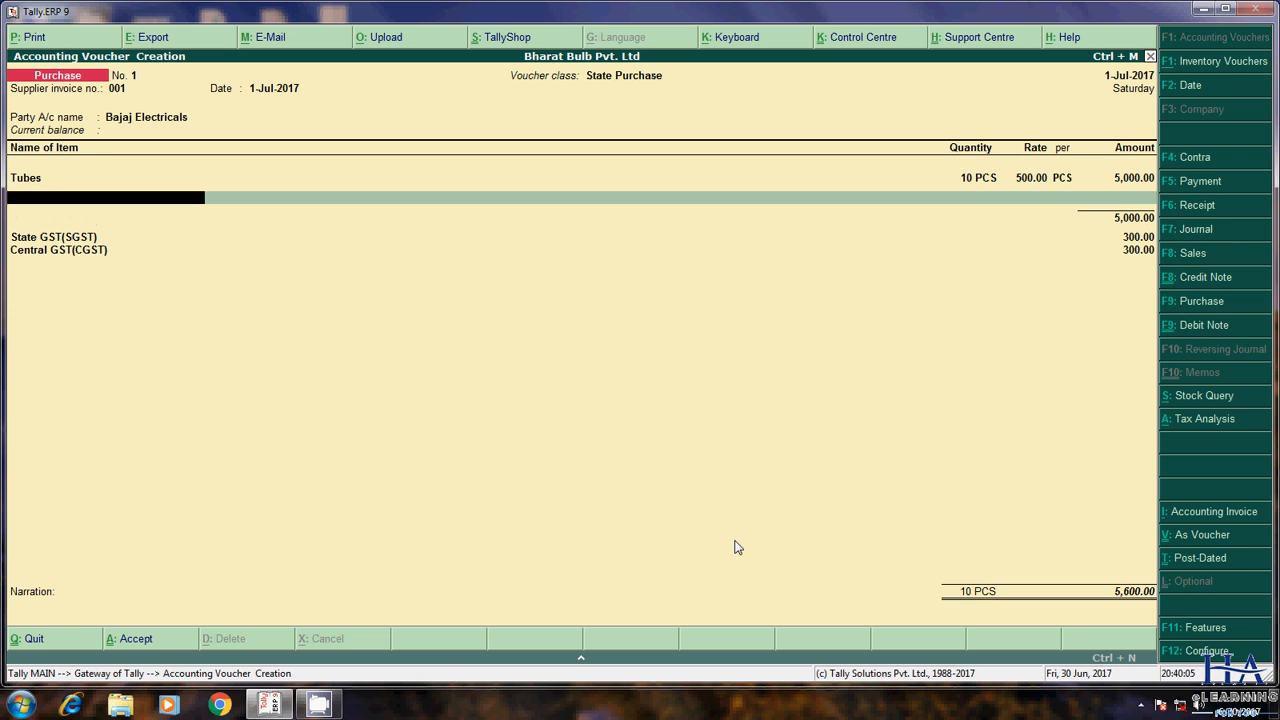
key("Return")
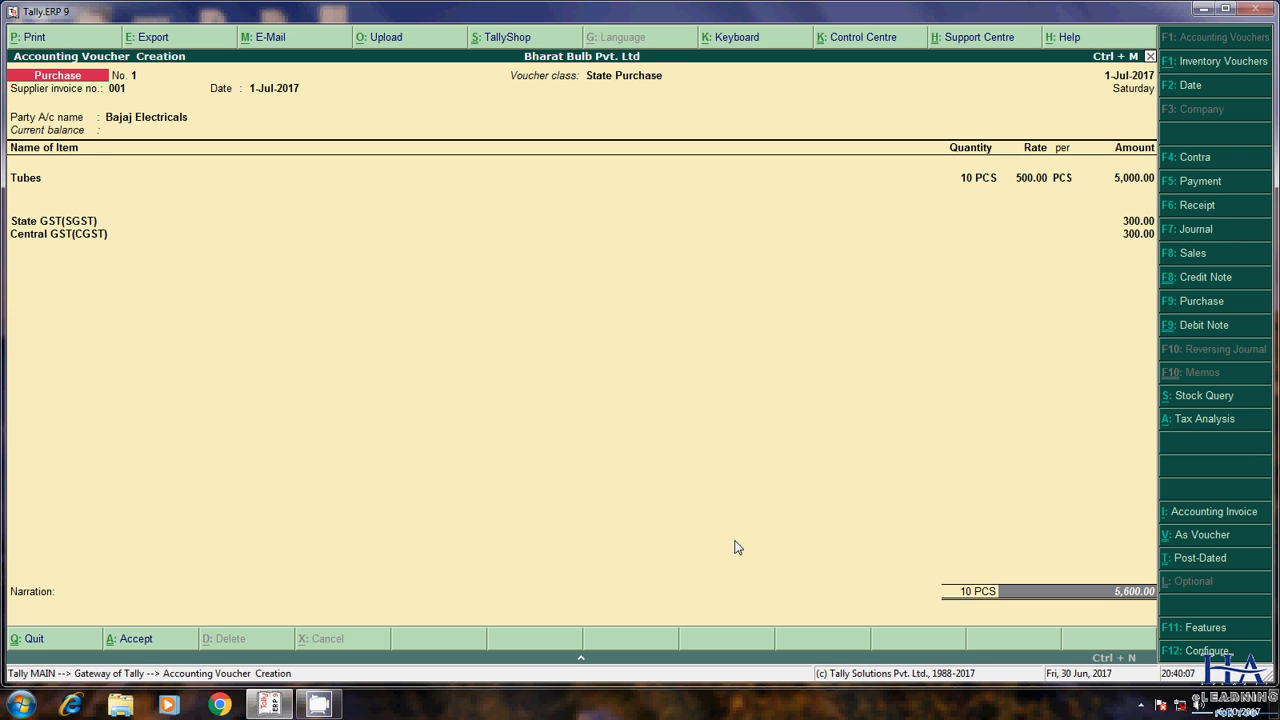
Step: Examine the detailed tax analysis of the Bajaj Electricals purchase voucher
left_click(1197, 422)
key("alt+F1")
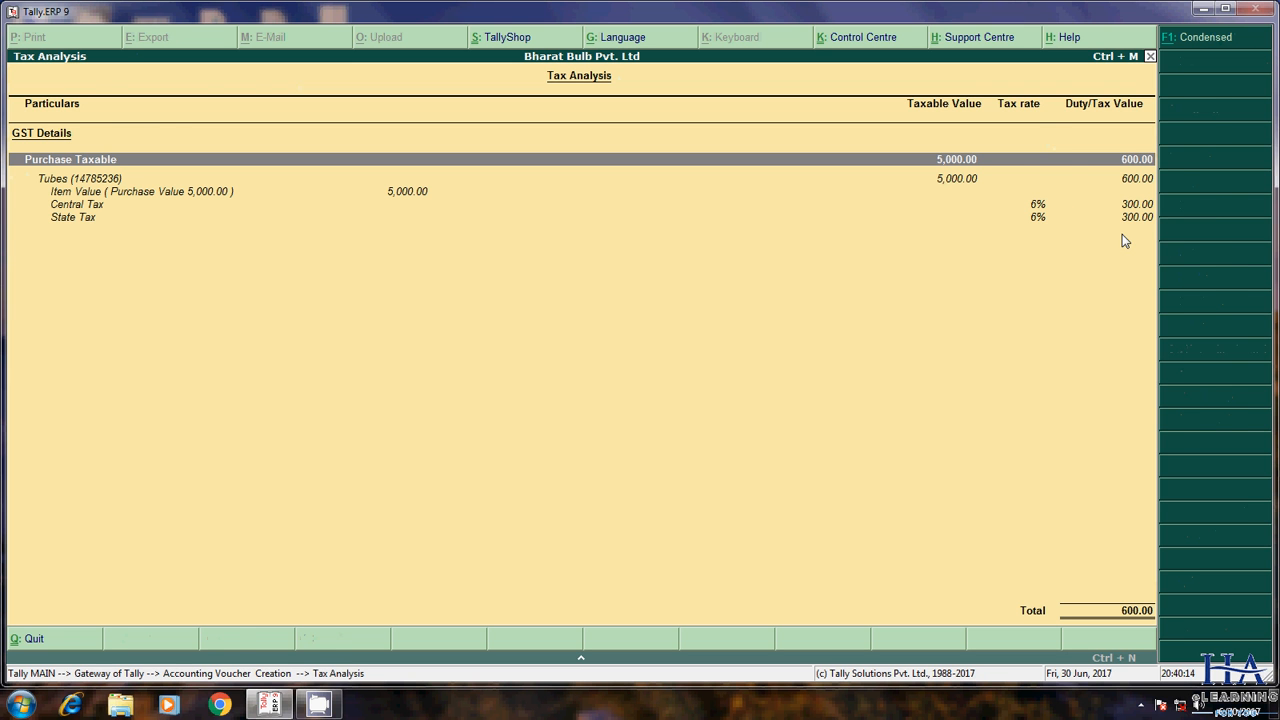
key("Escape")
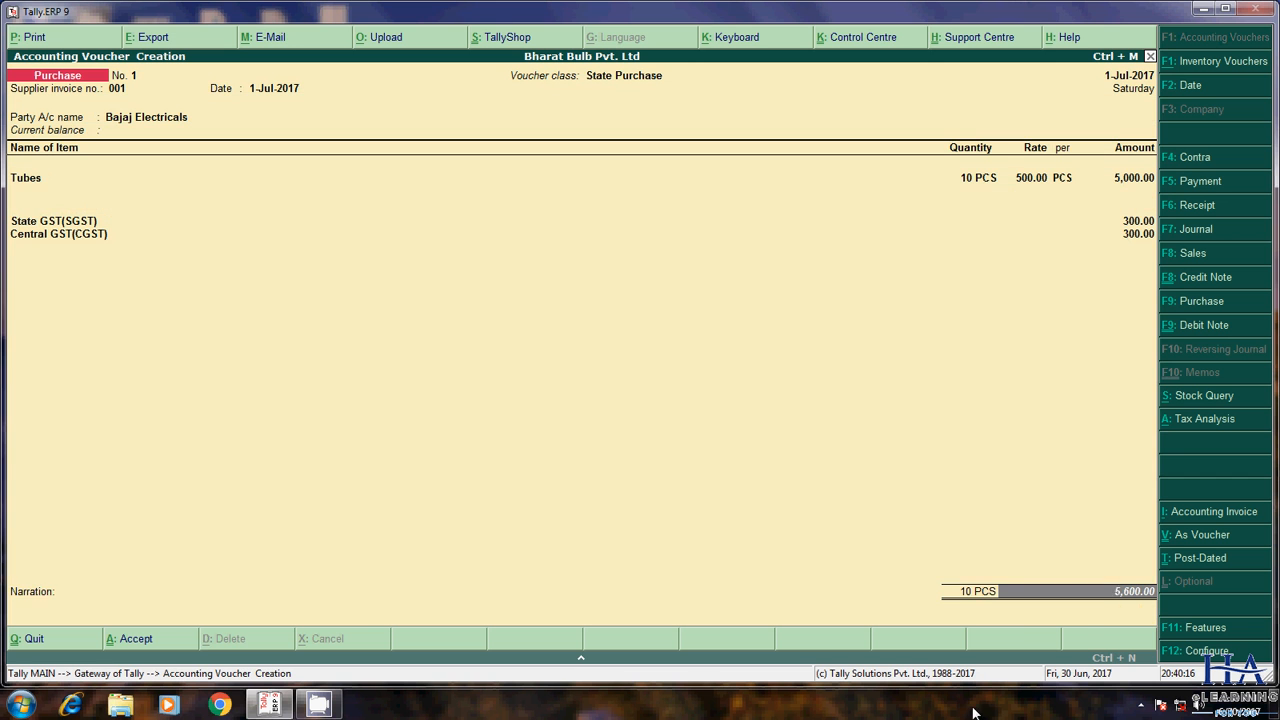
Step: Leave the narration blank and save the Bajaj Electricals purchase voucher
key("Return")
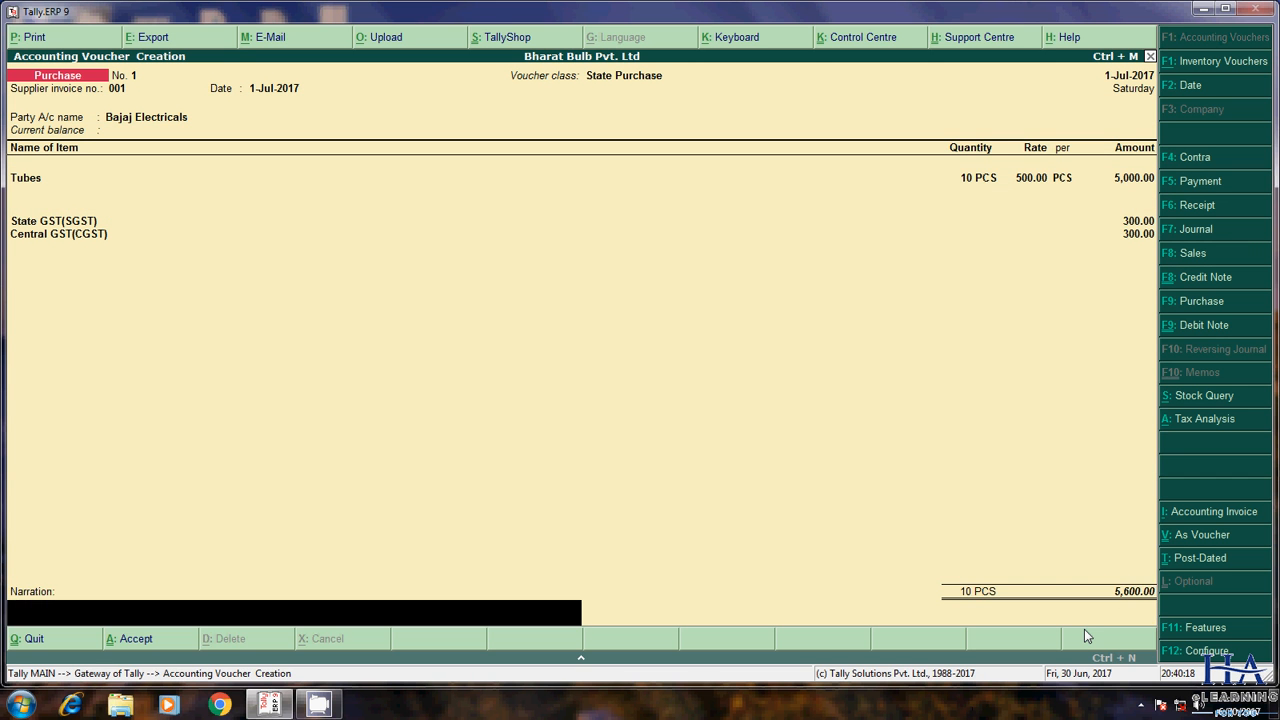
key("Return")
key("Return")
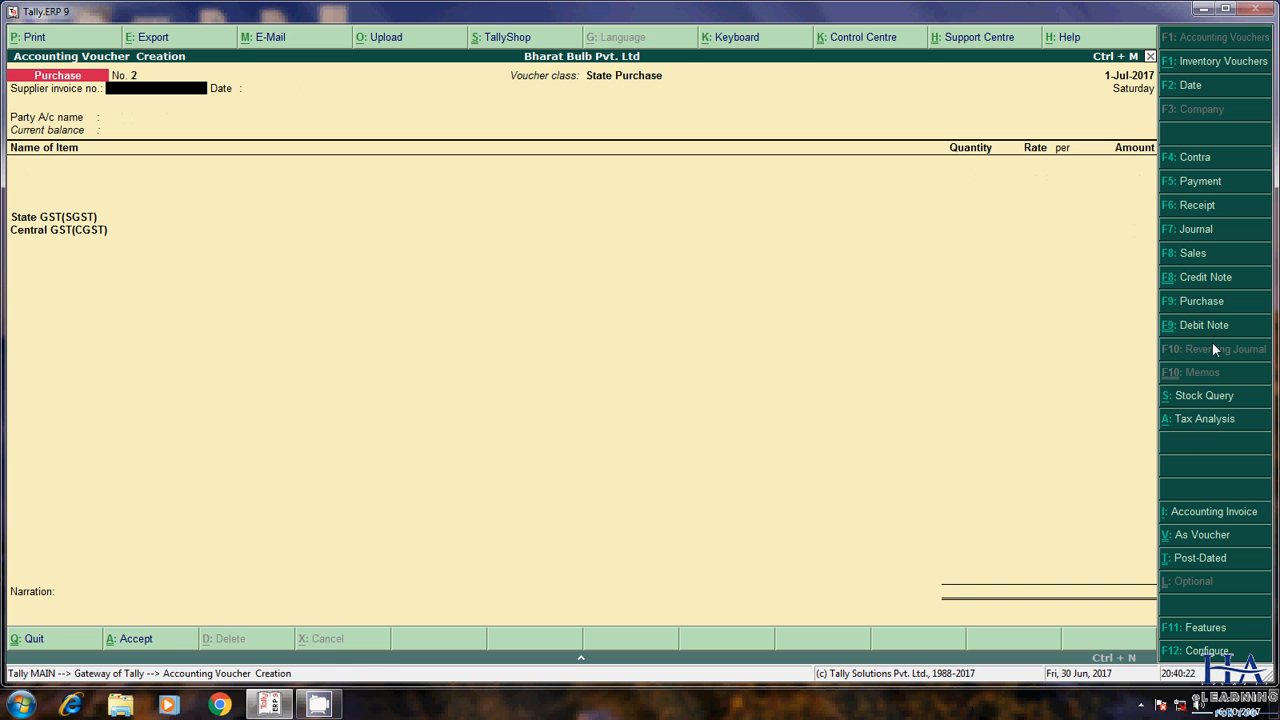
Step: Switch the new purchase voucher to the Interstate Purchase class
left_click(1210, 304)
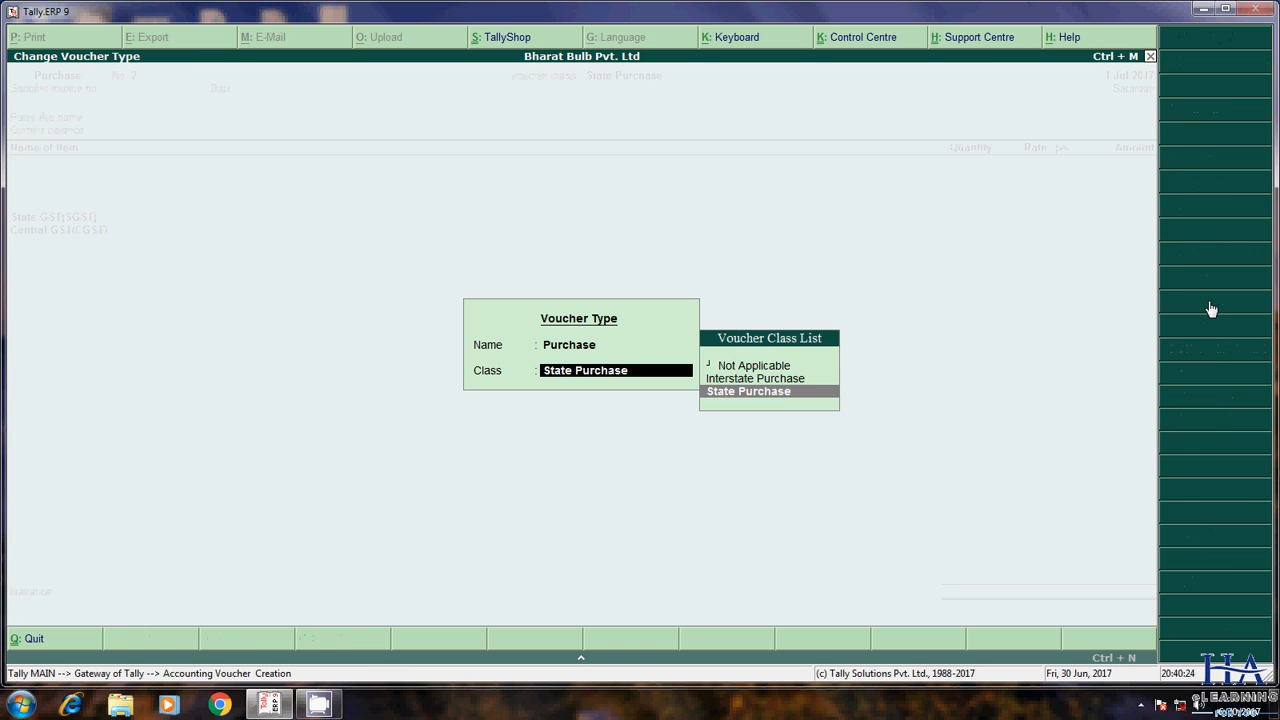
key("Up")
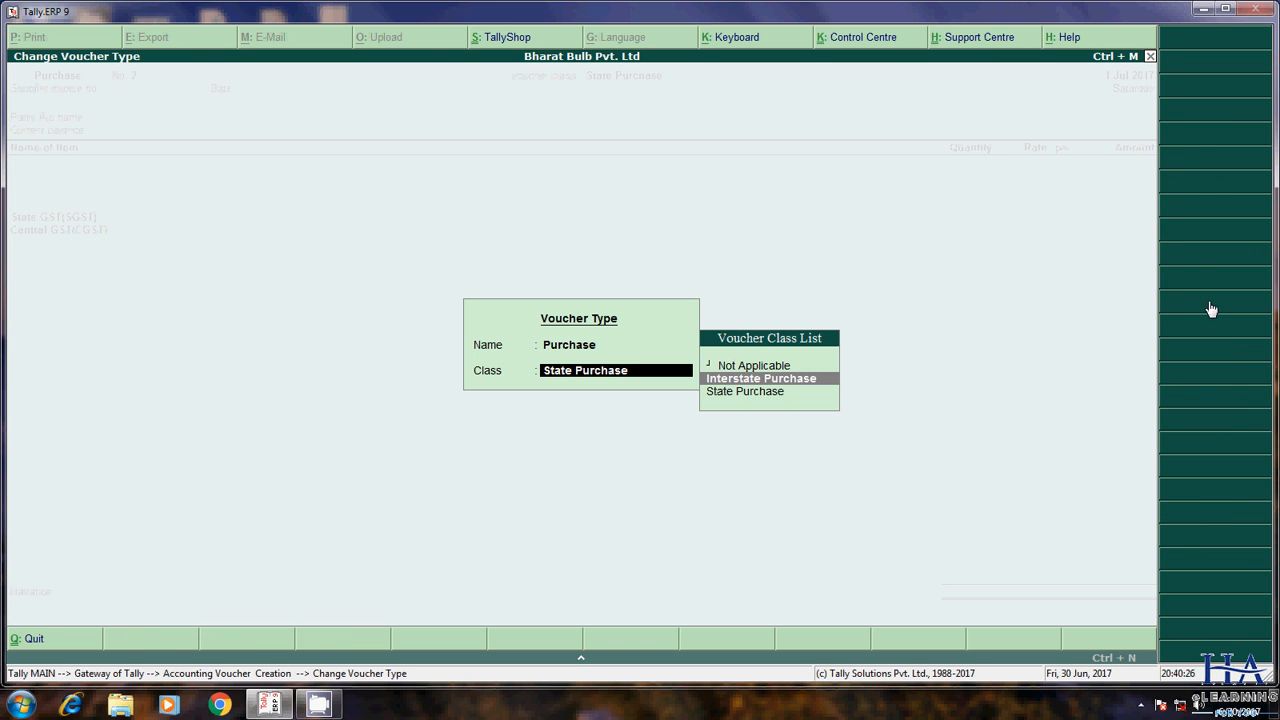
key("Return")
key("Return")
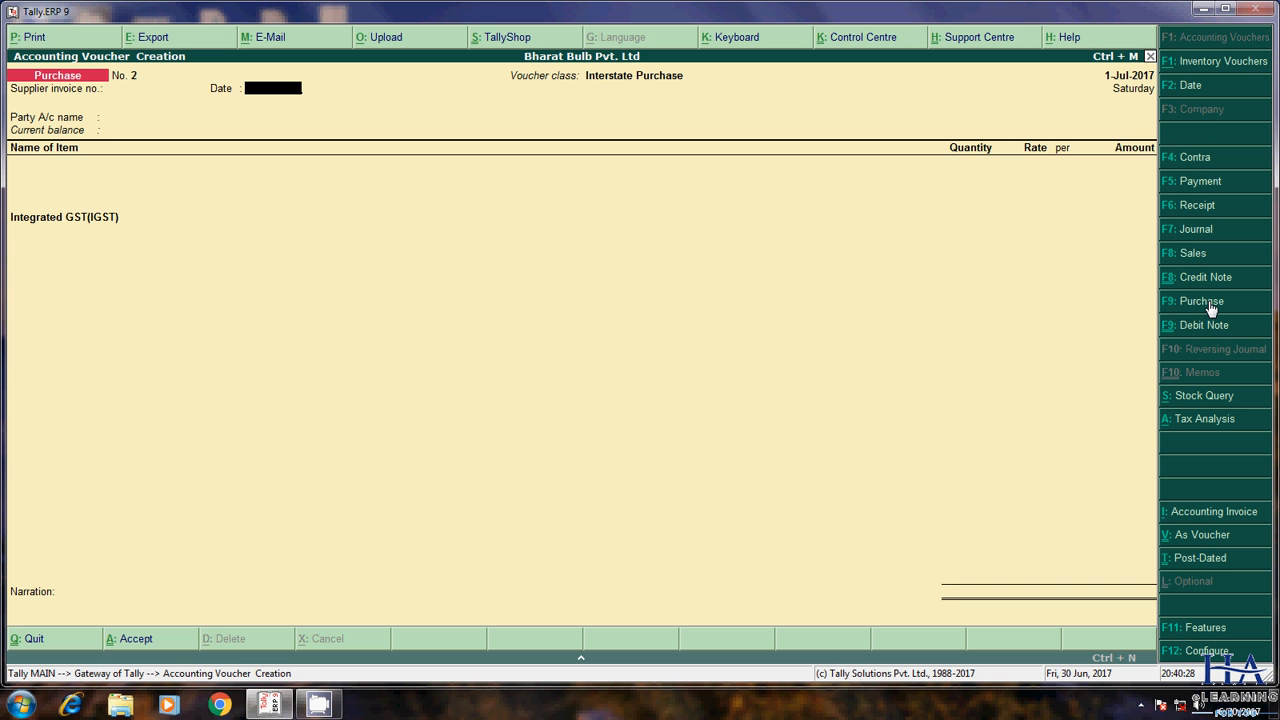
Step: Enter supplier invoice no. 002 dated 1-Jul-2017 and choose Crompton Graves as the party account
key("BackSpace")
type("002")
key("Return")
key("Return")
key("Return")
key("ctrl+a")
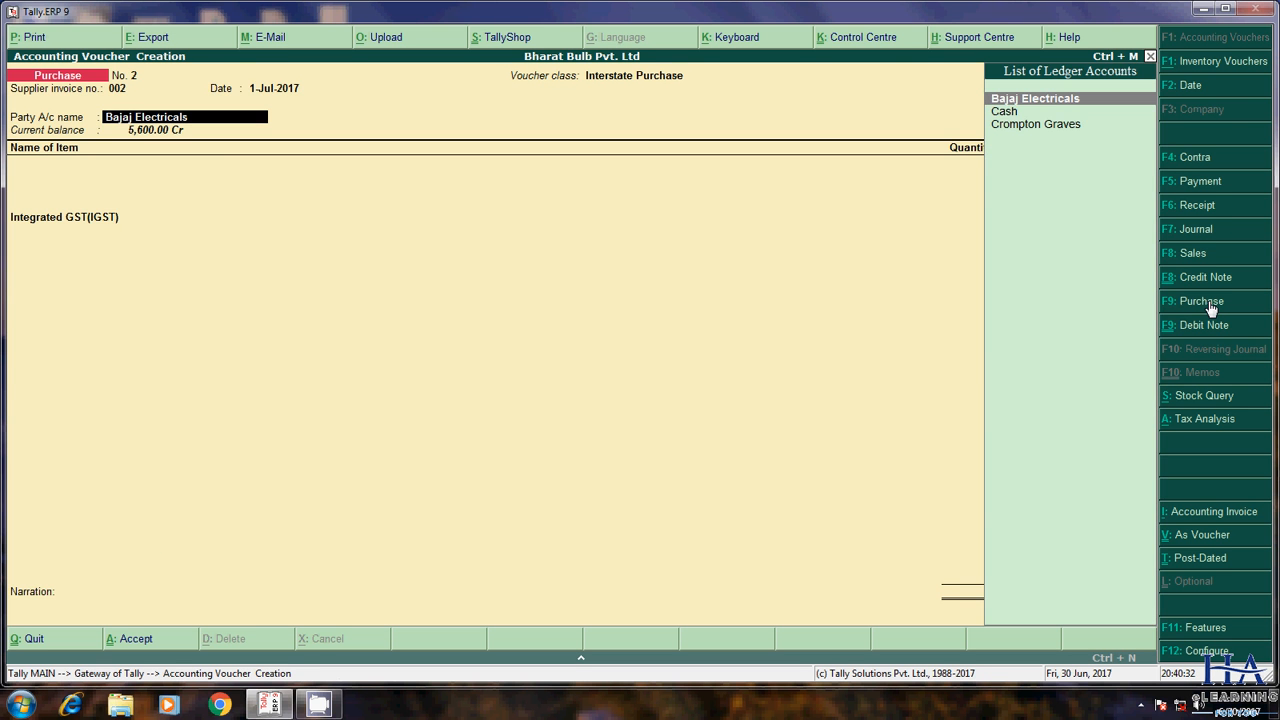
key("Down")
key("Down")
key("Return")
key("ctrl+a")
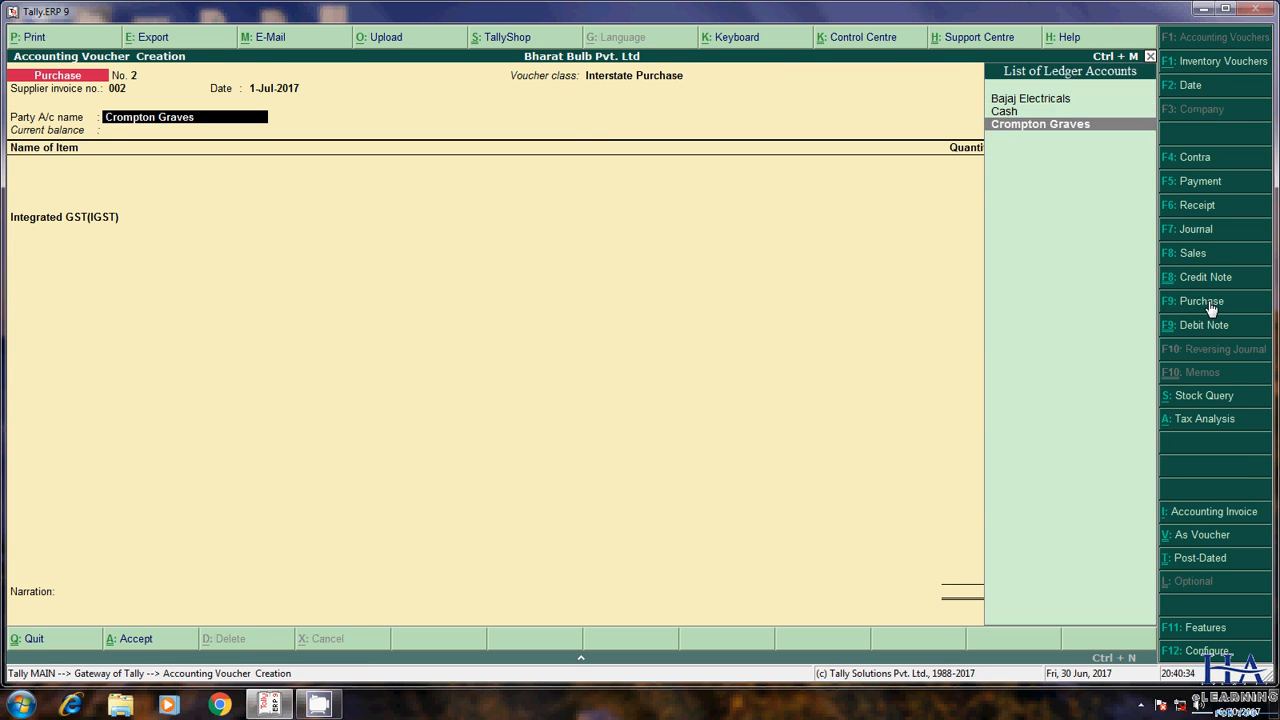
Step: Check the mailing details and state in the Crompton Graves ledger from the voucher, quitting without altering it
key("ctrl+Return")
key("Return")
key("Return")
key("Return")
key("Return")
key("Return")
key("Return")
key("Return")
key("Return")
key("Return")
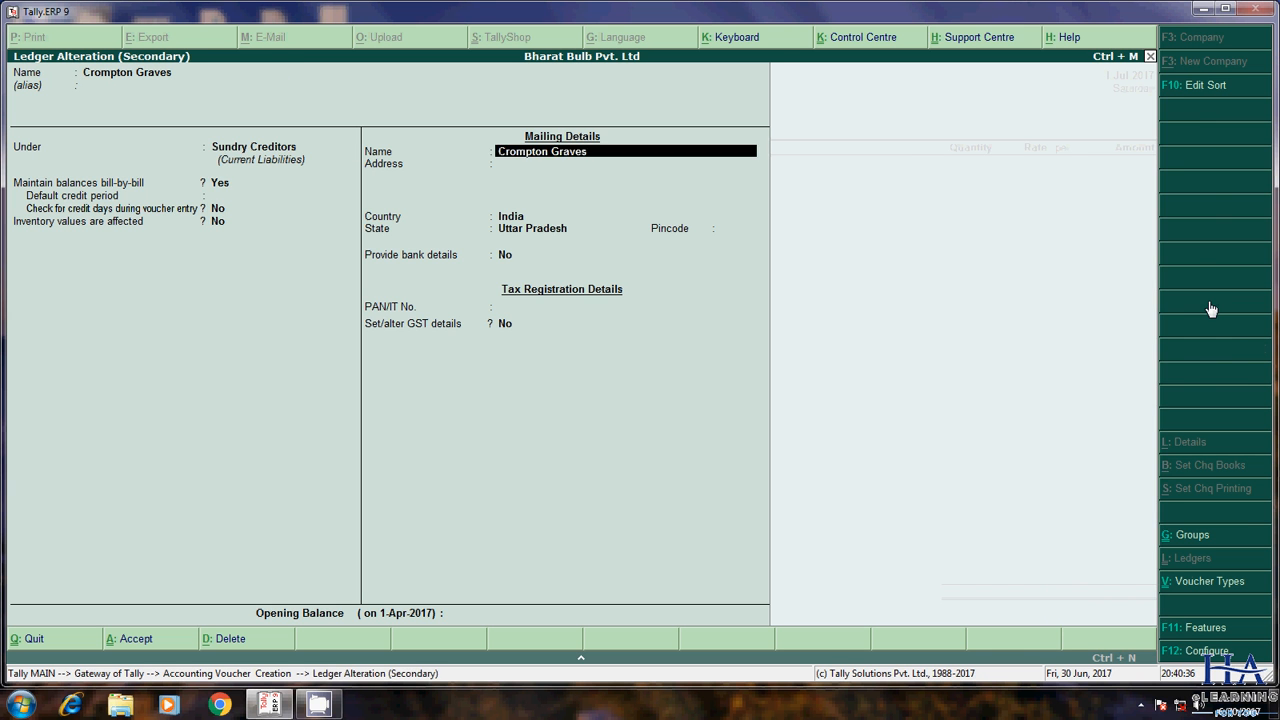
key("Escape")
key("Escape")
key("y")
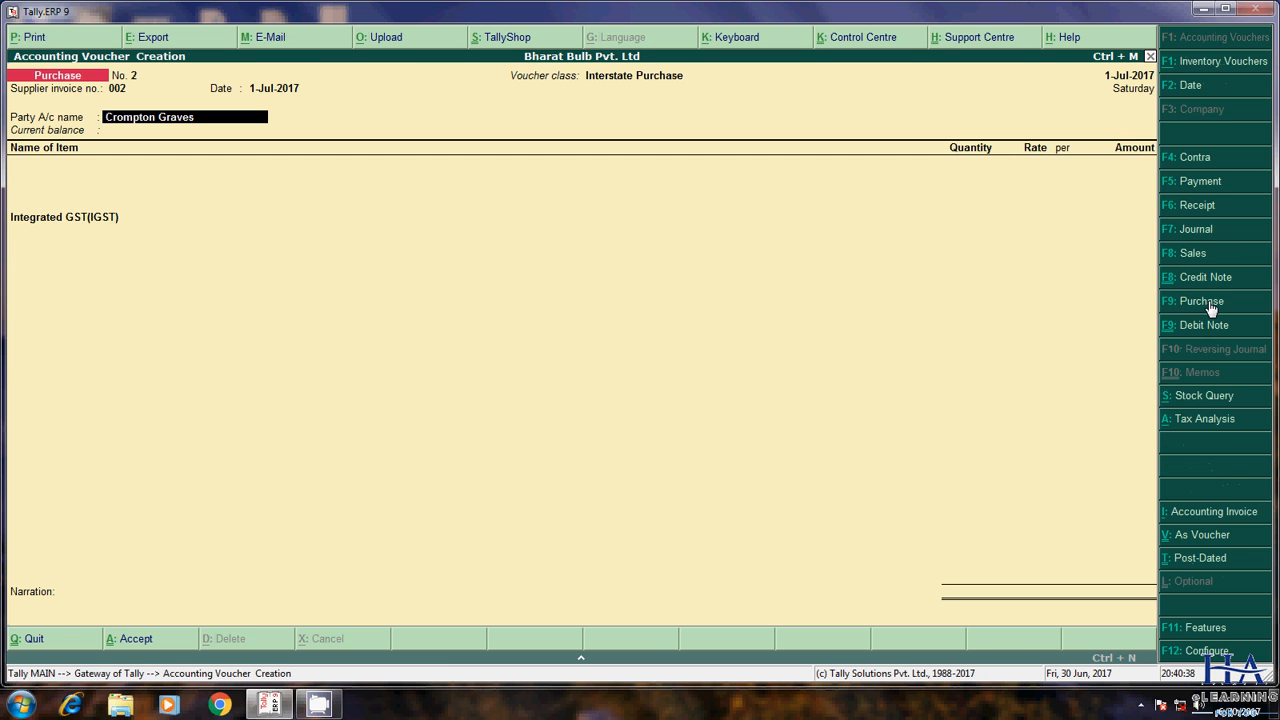
Step: Keep the default party details for Crompton Graves and set the type of dealer to Regular
key("Return")
key("Return")
key("Return")
key("Return")
key("Return")
key("Return")
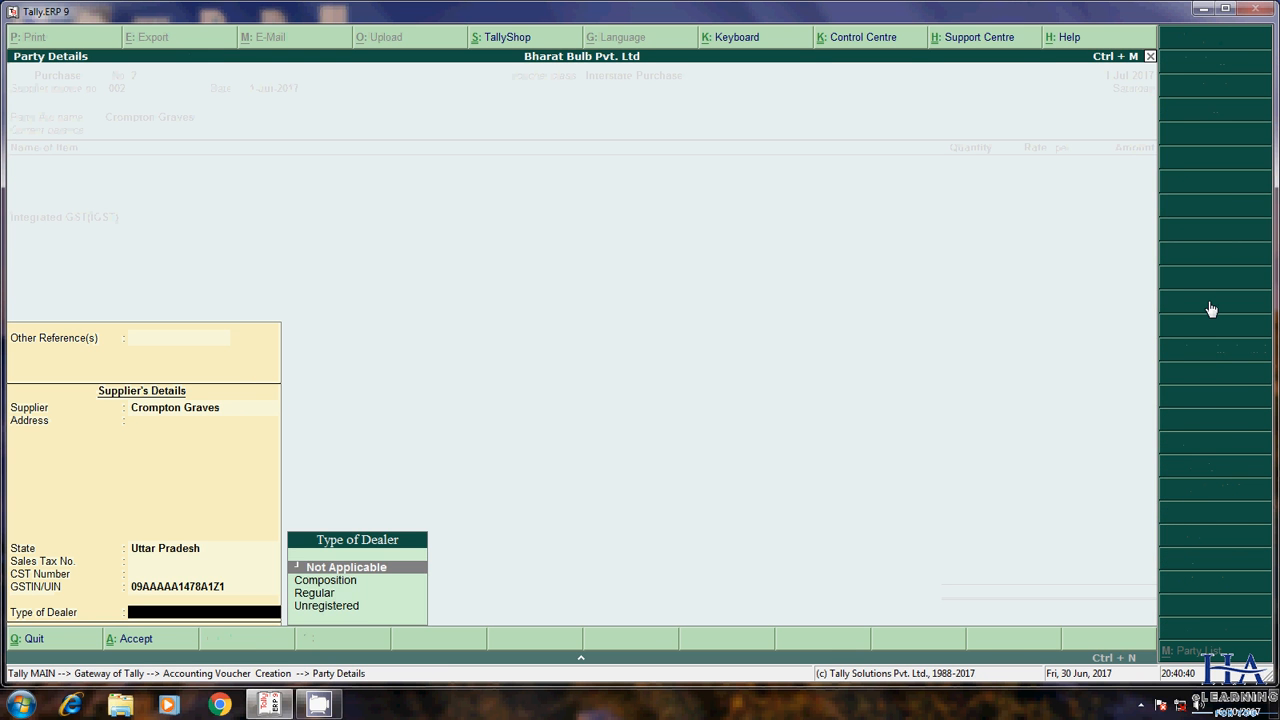
key("Down")
key("Down")
key("Return")
Step: Add 10 PCS of Street Light at a rate of 1,000 to the purchase voucher and end the item list
key("Down")
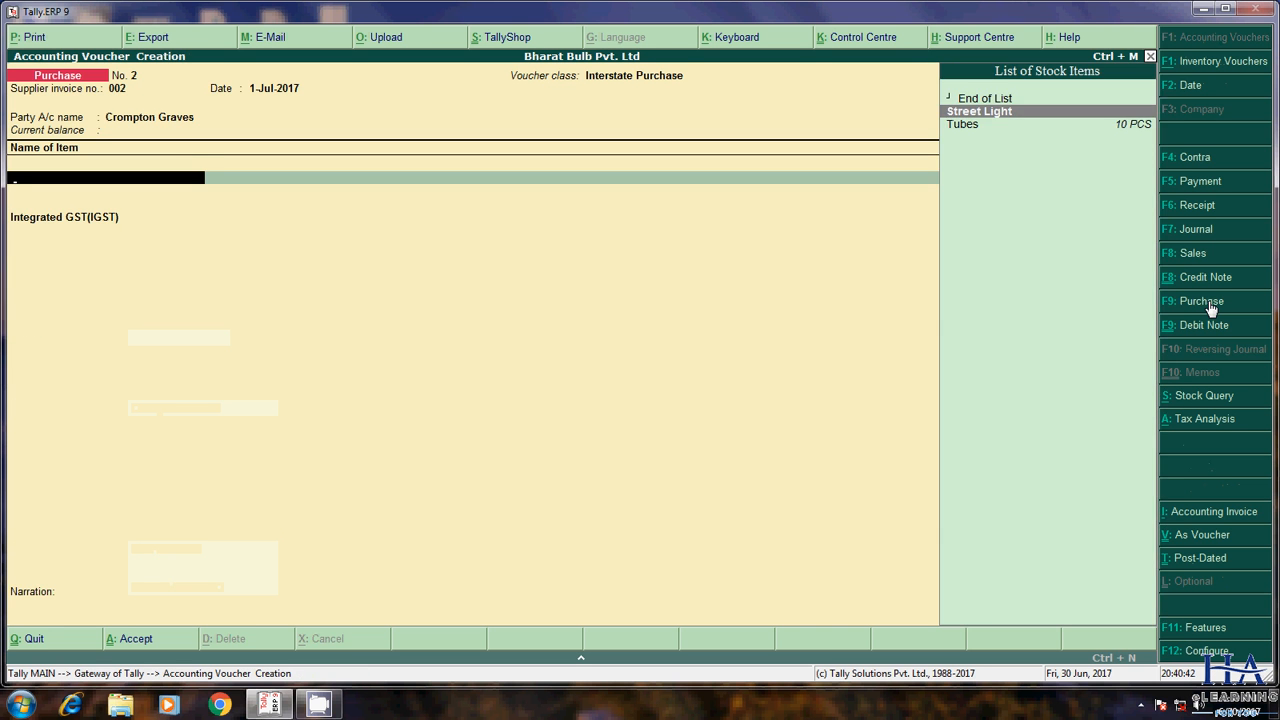
key("Return")
type("10")
key("Return")
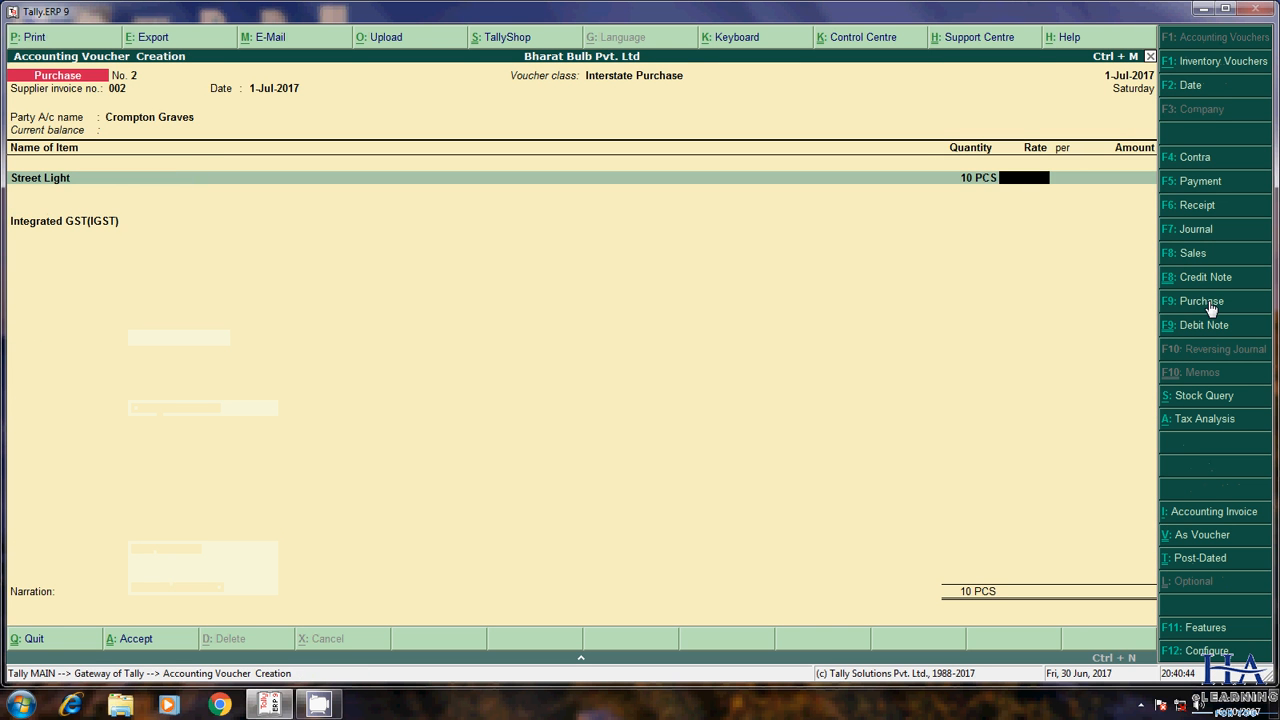
type("1,000")
key("Return")
key("Return")
key("Return")
key("Return")
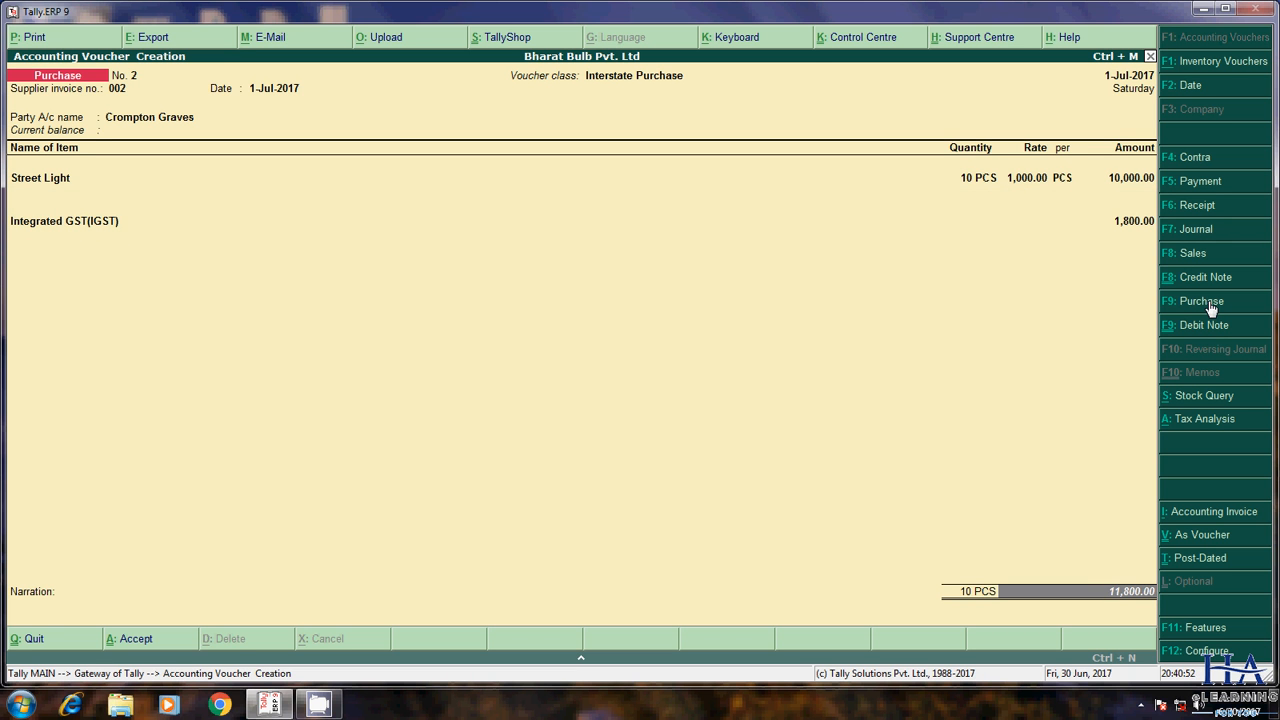
Step: Leave the narration blank and save the Crompton Graves purchase voucher
key("Return")
key("Return")
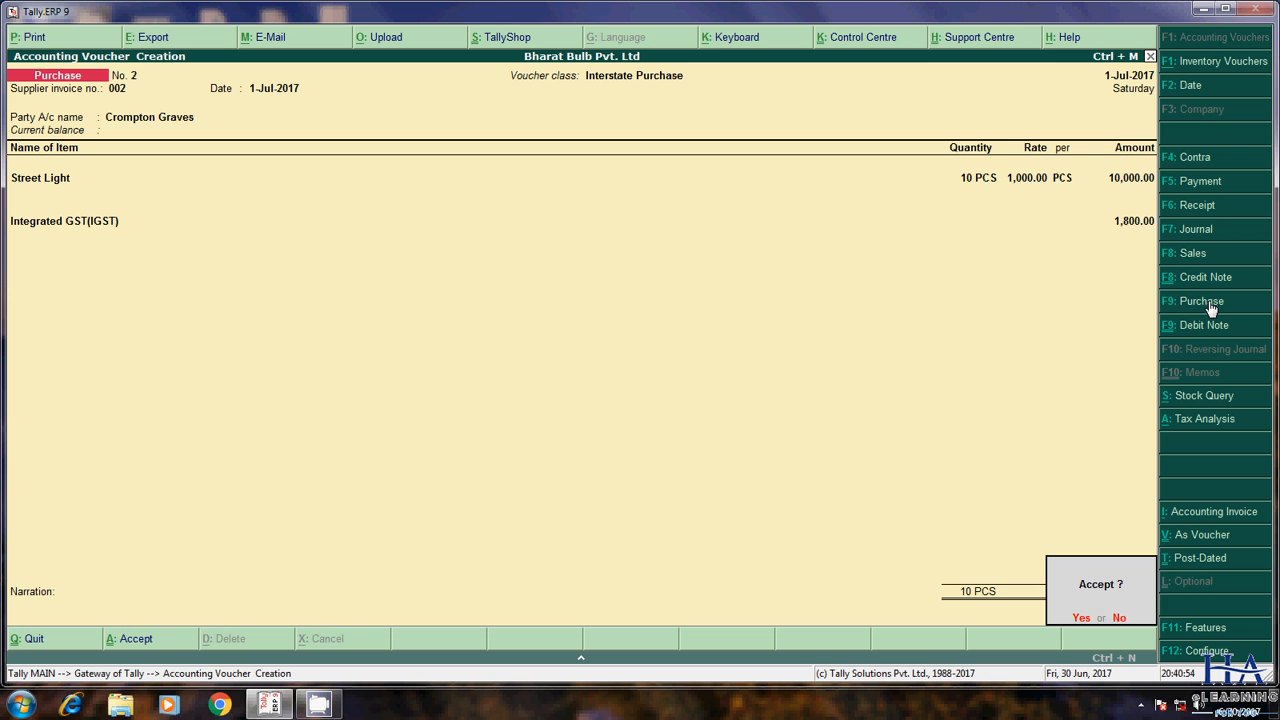
key("Return")
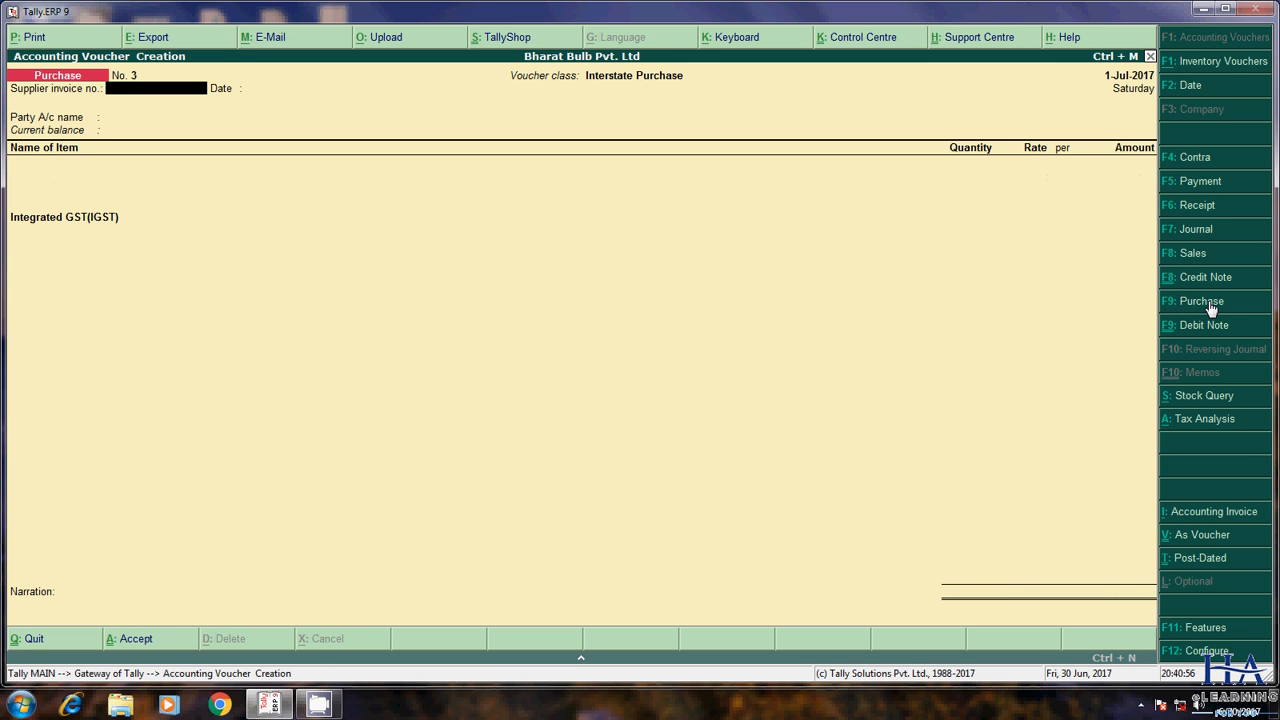
Step: Start a Sales voucher using the State Sales voucher class
left_click(1195, 256)
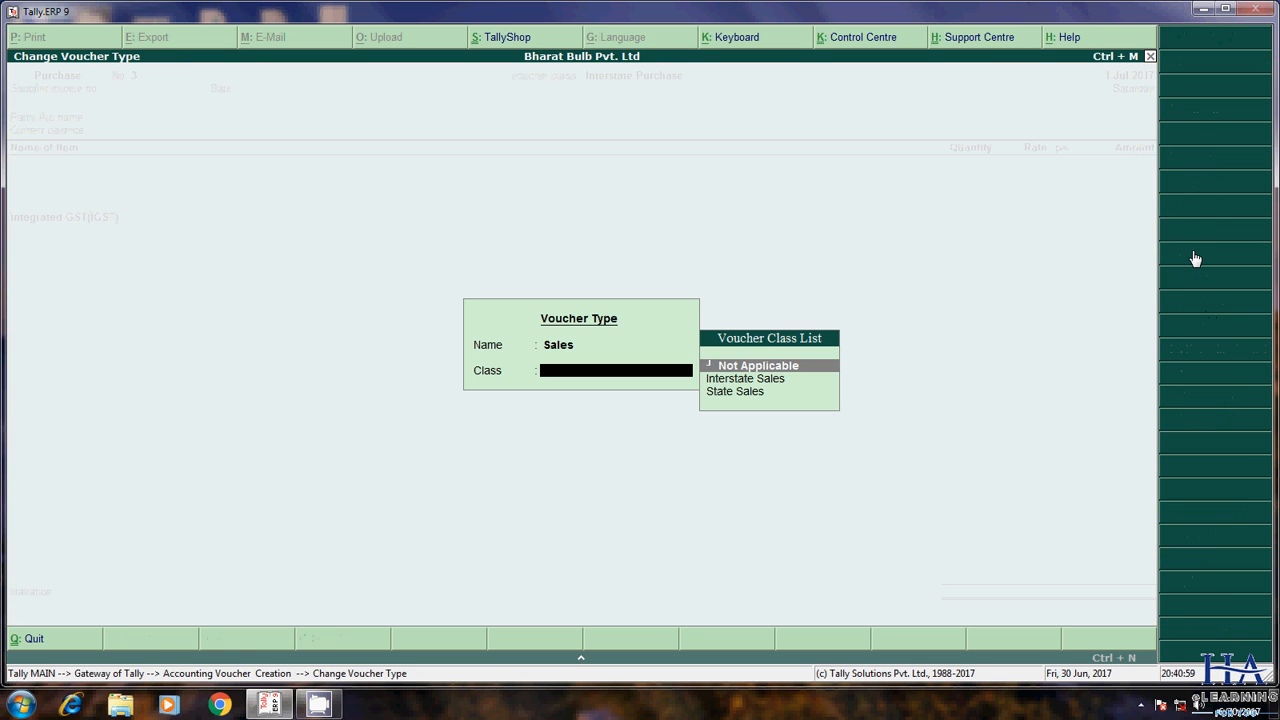
key("Down")
key("Down")
key("Up")
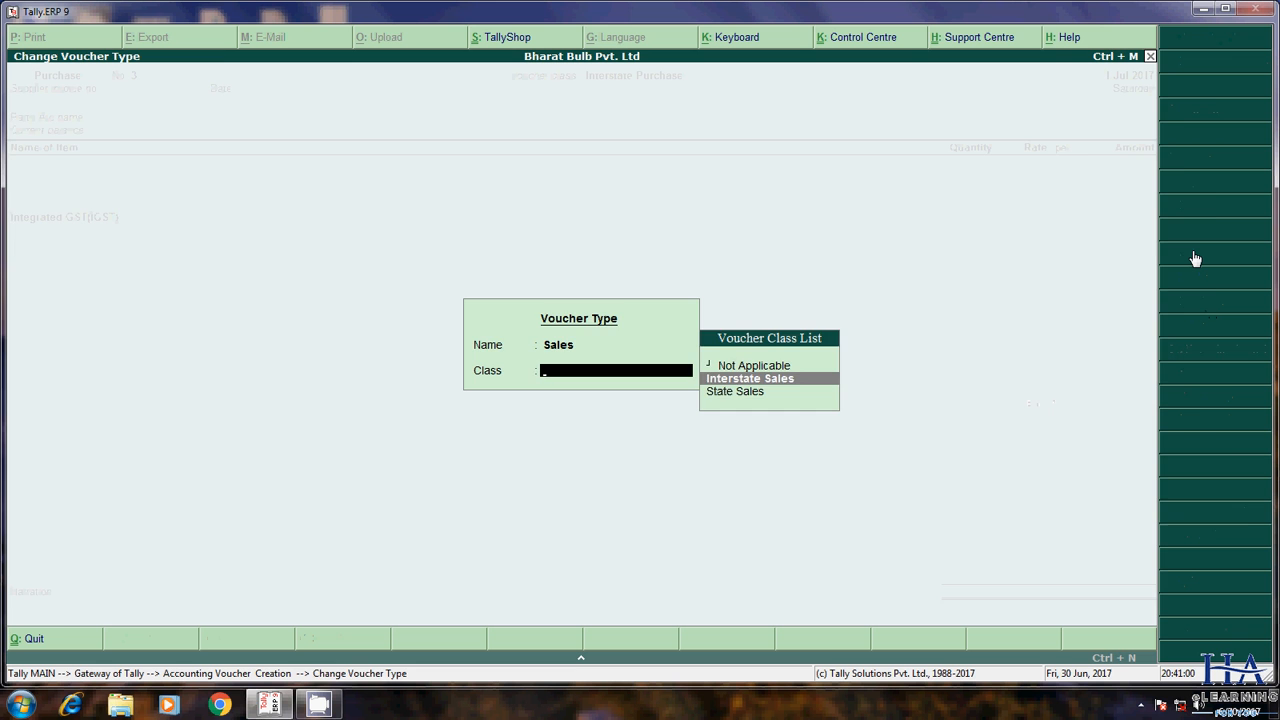
key("Down")
key("Return")
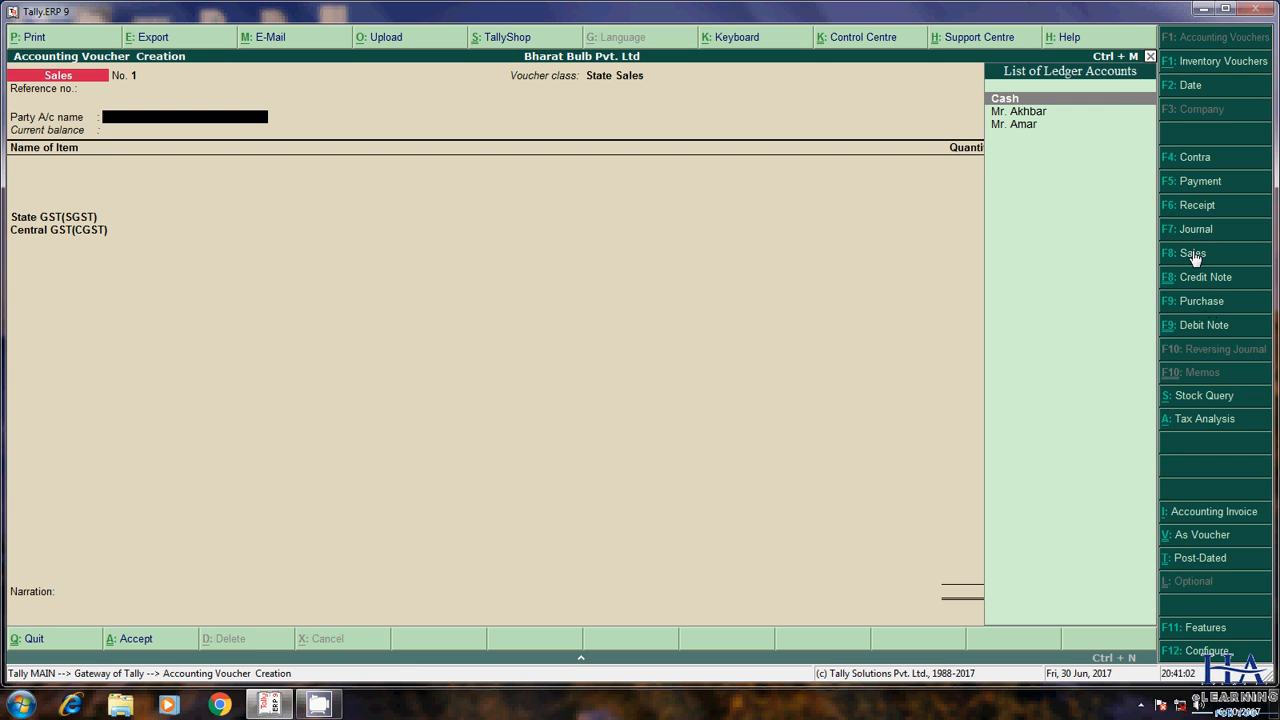
Step: Enter reference no. 001 and choose the Delhi customer as the party account of the sales voucher
type("001")
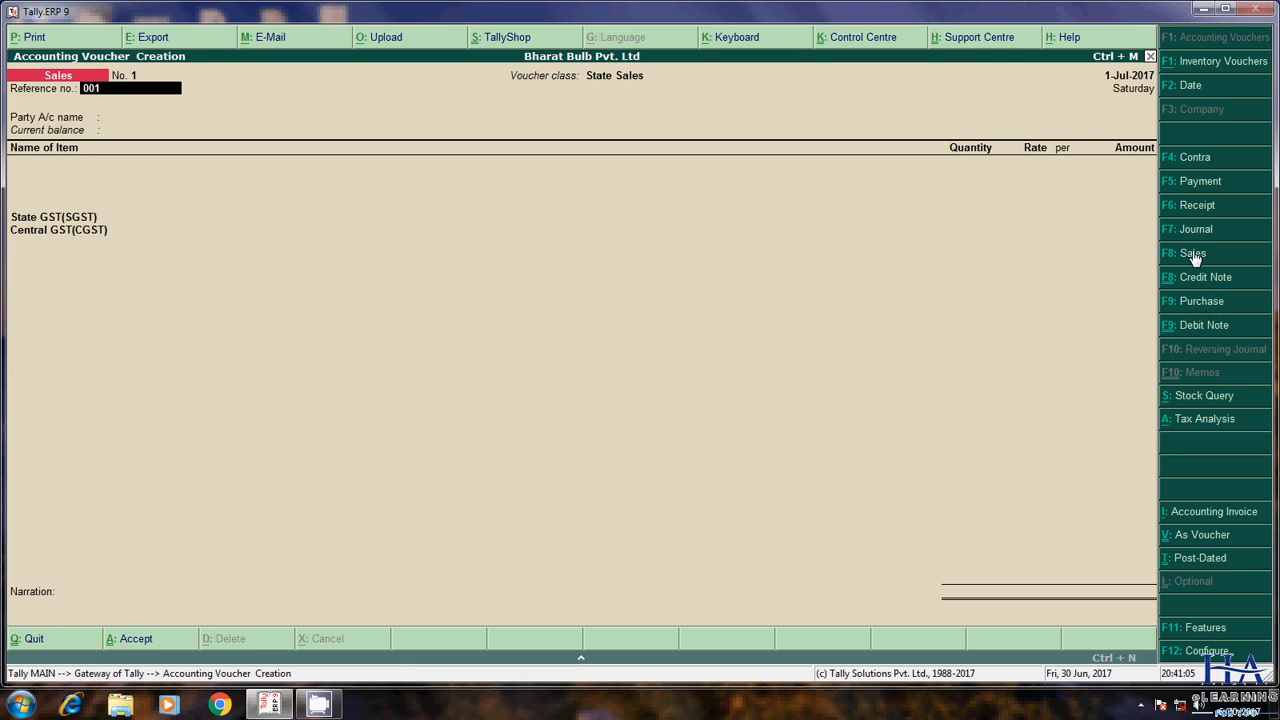
key("Return")
key("Down")
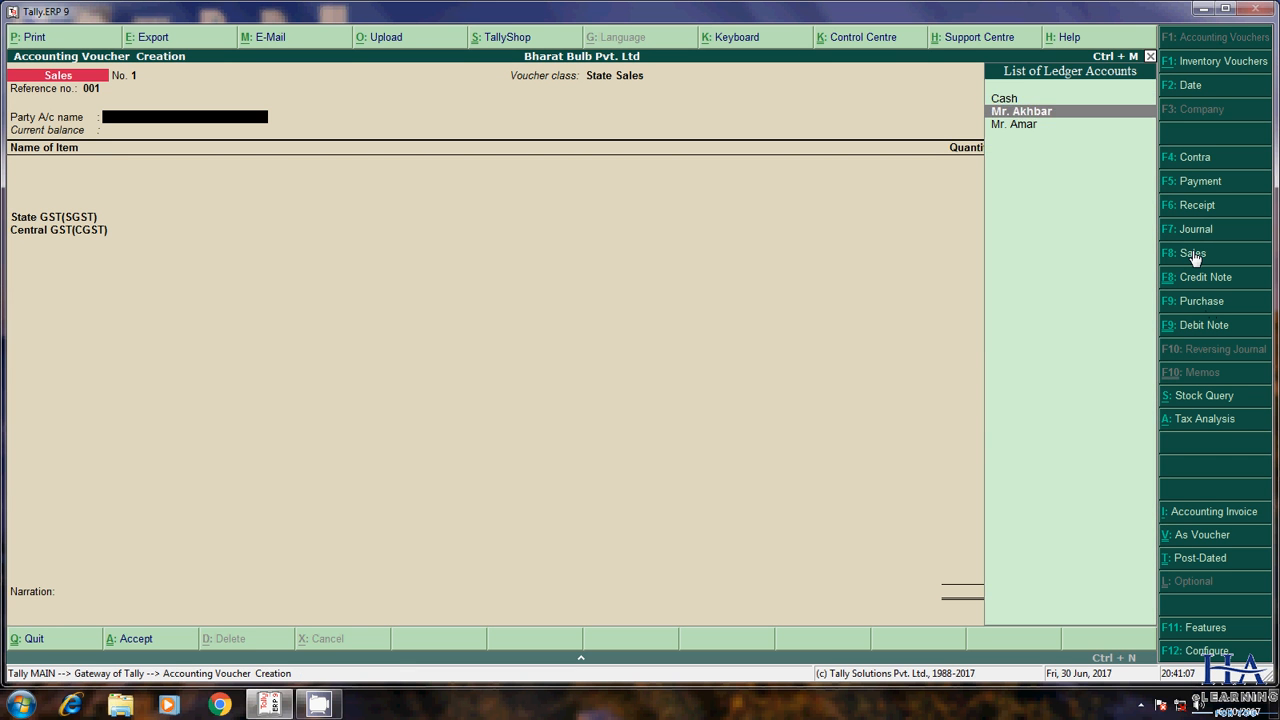
key("Down")
key("Return")
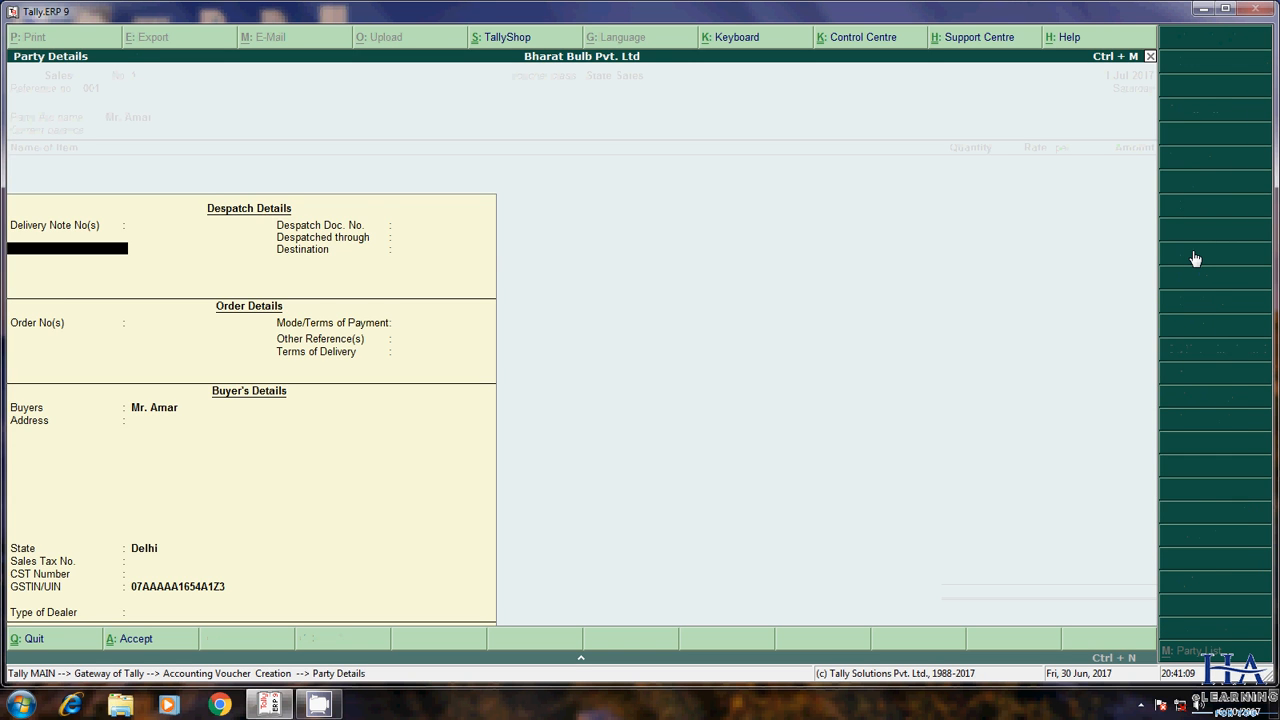
Step: Accept the despatch, order and buyer's details of the Delhi customer without changes
key("Return")
key("Return")
key("Return")
key("Return")
key("Return")
key("ctrl+a")
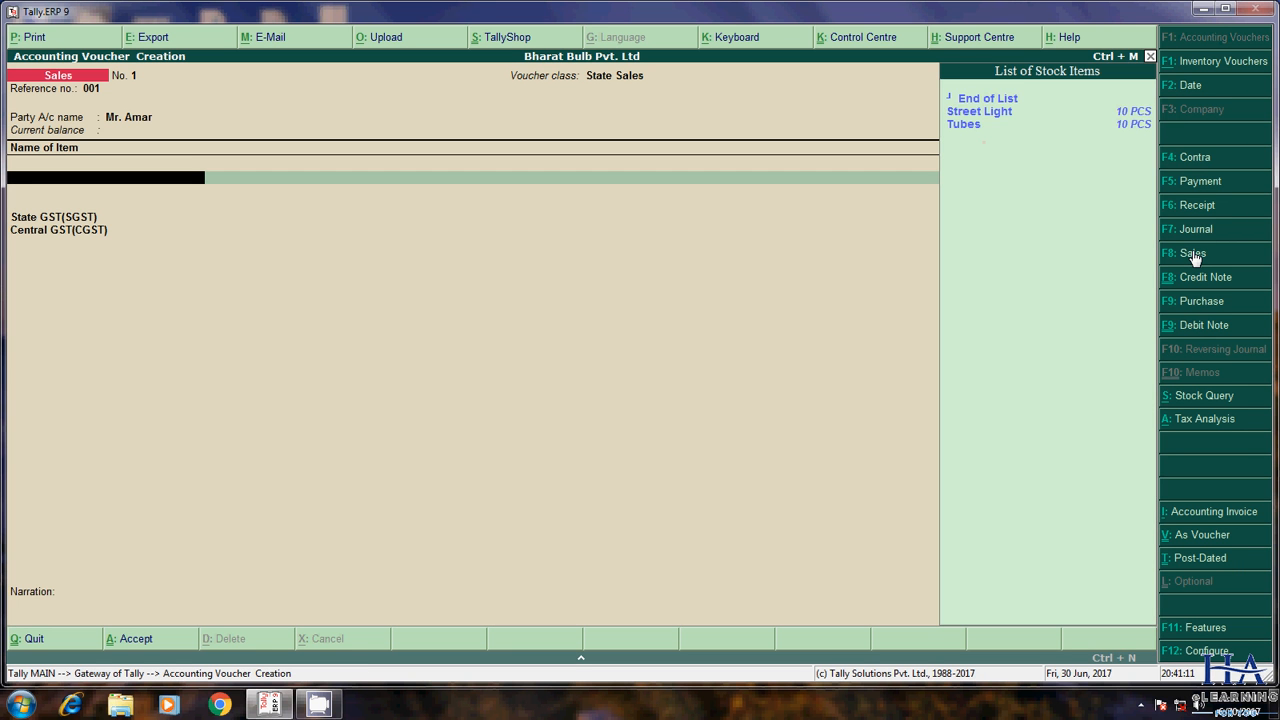
Step: Add 5 PCS of Tubes at a rate of 800 to the State Sales voucher and end the item list
key("Down")
key("Down")
key("Up")
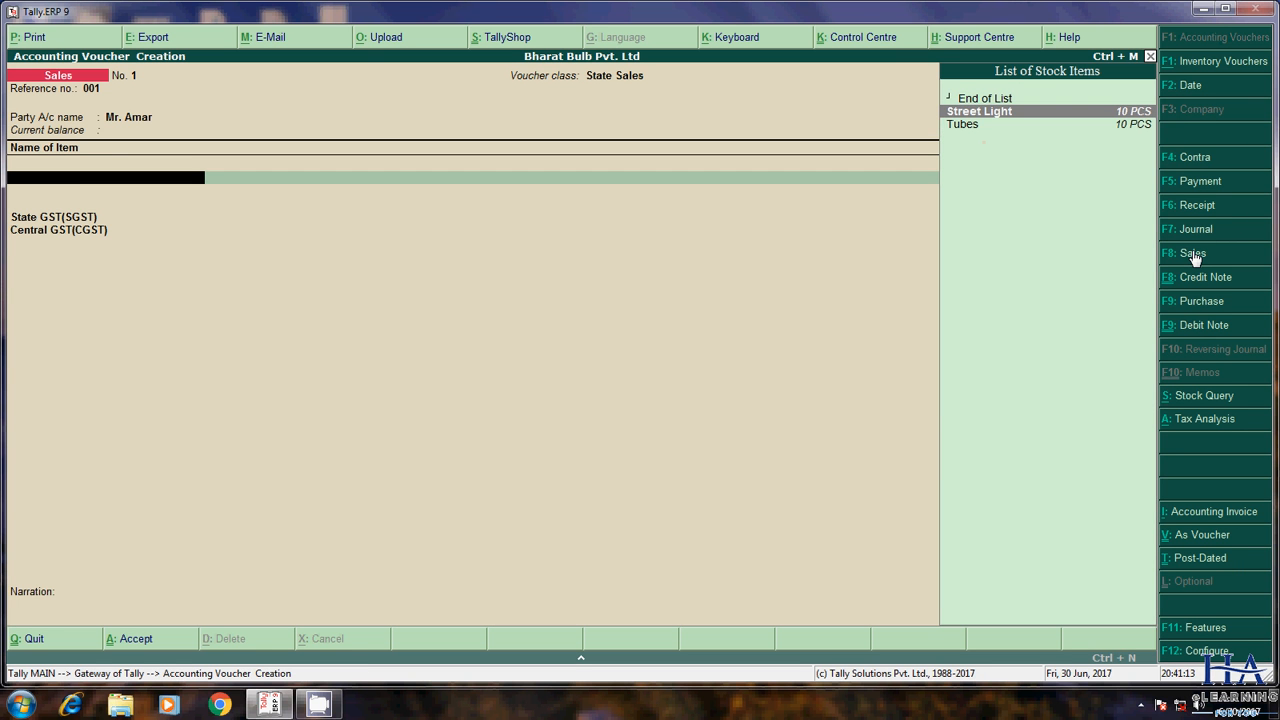
key("Down")
key("Return")
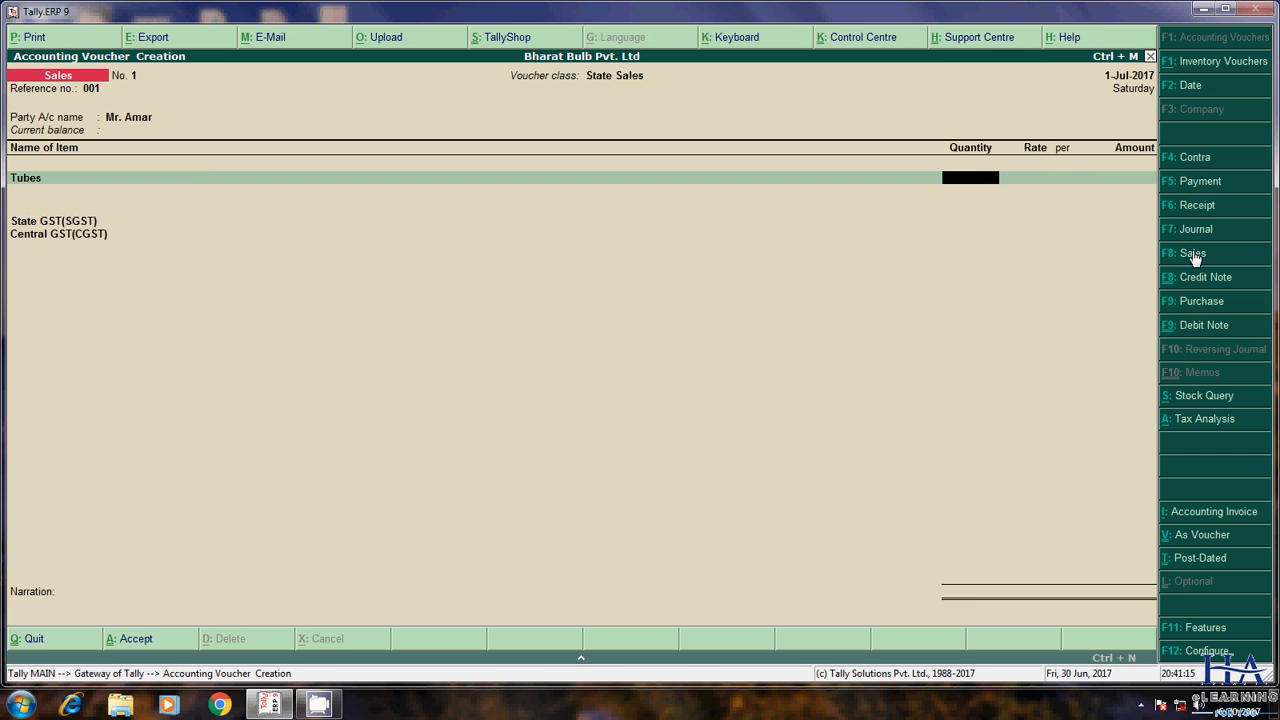
type("5")
key("Return")
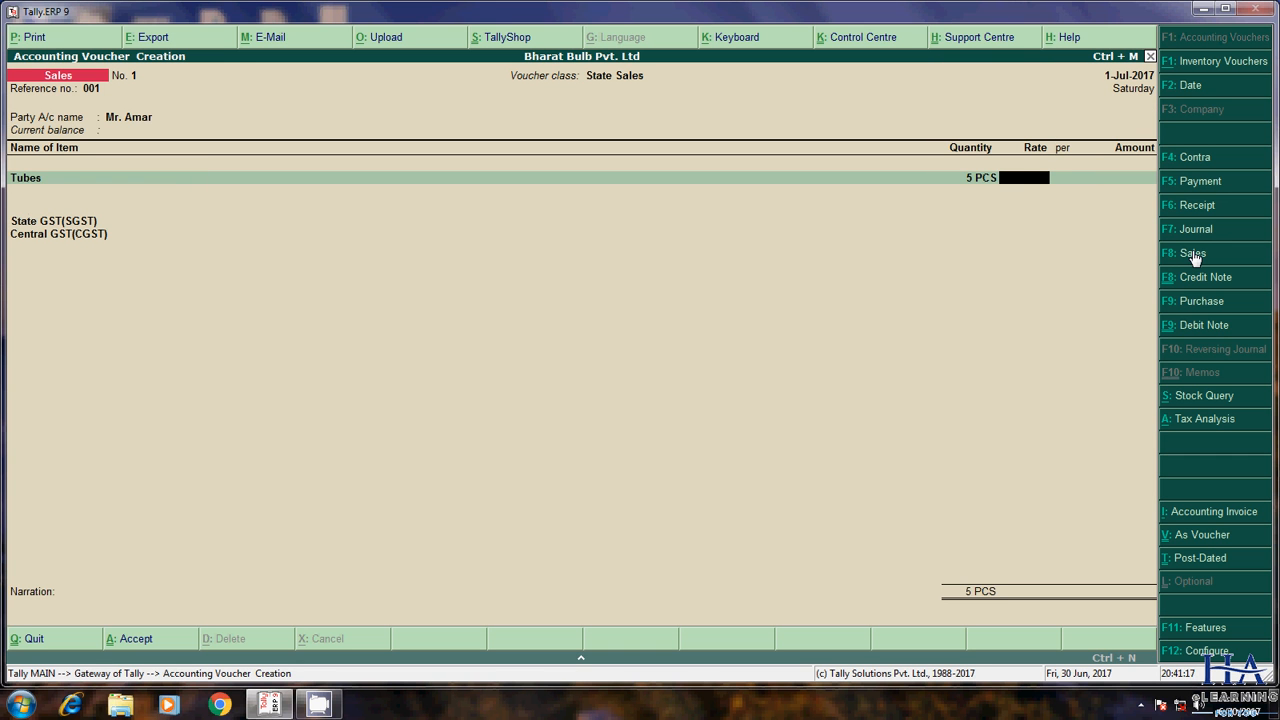
type("8000")
key("BackSpace")
key("Return")
key("Return")
key("Return")
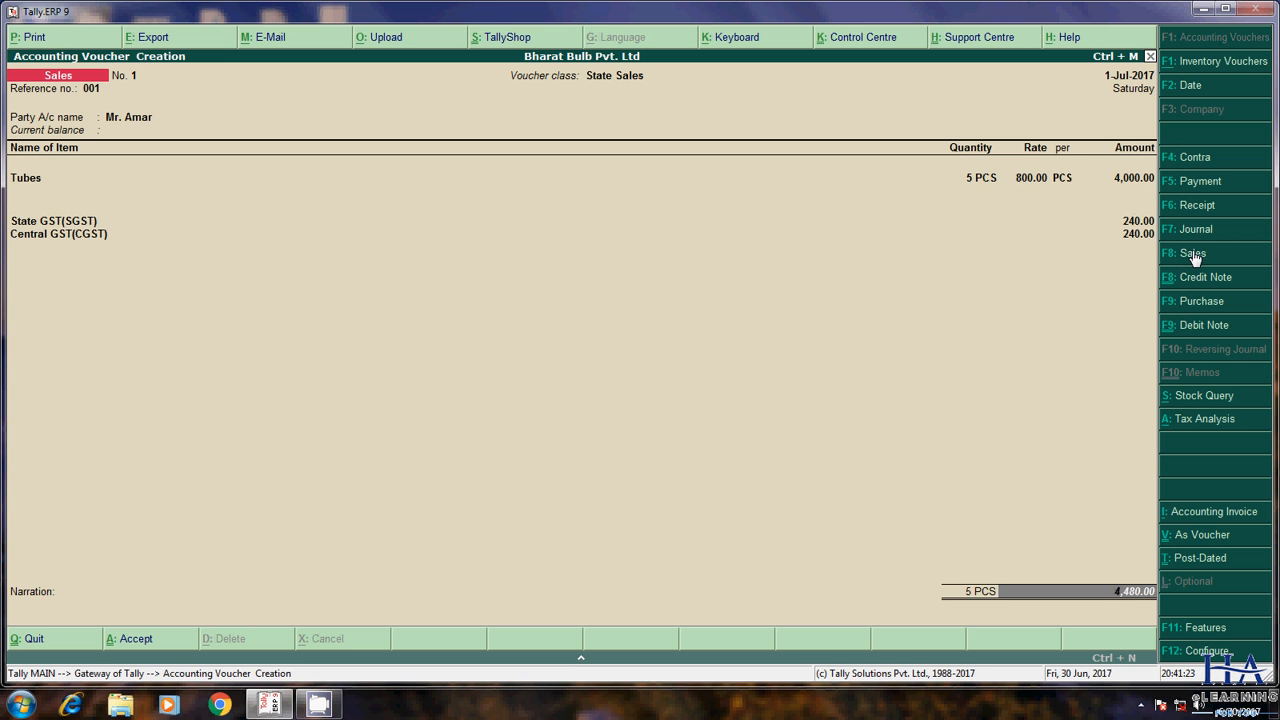
Step: Leave the narration blank and save the State Sales voucher
key("Return")
key("Return")
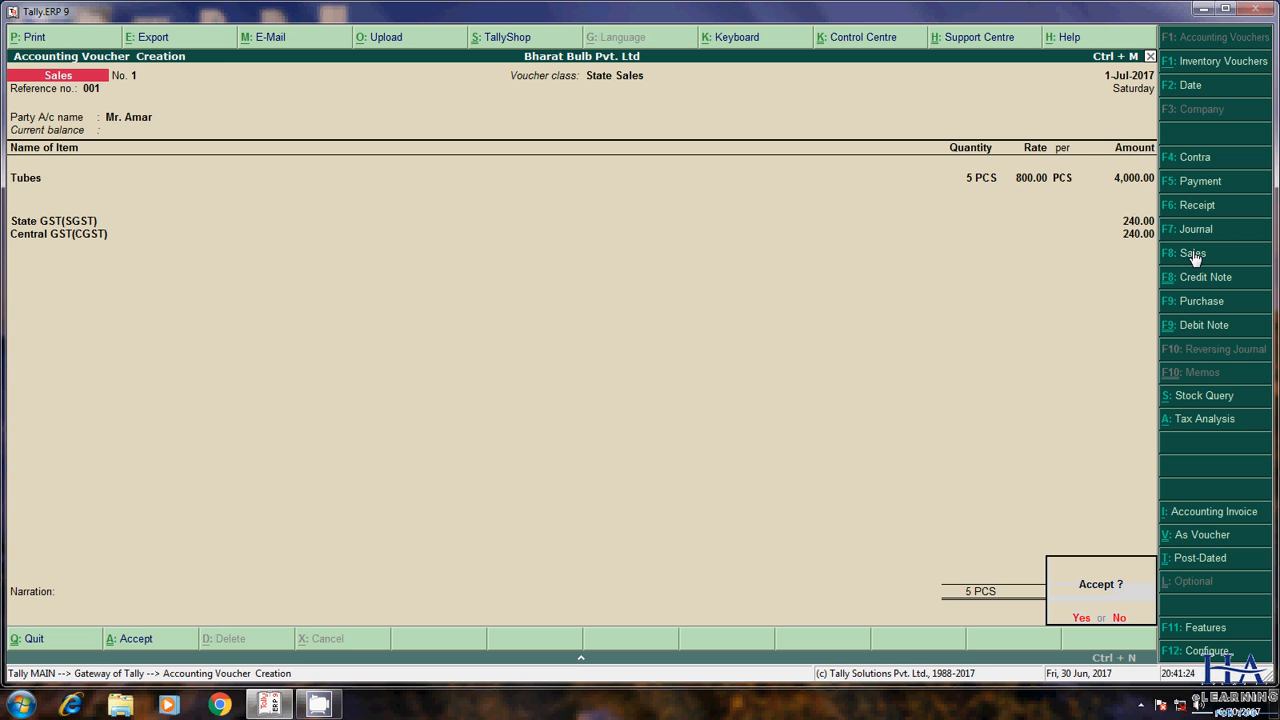
key("Return")
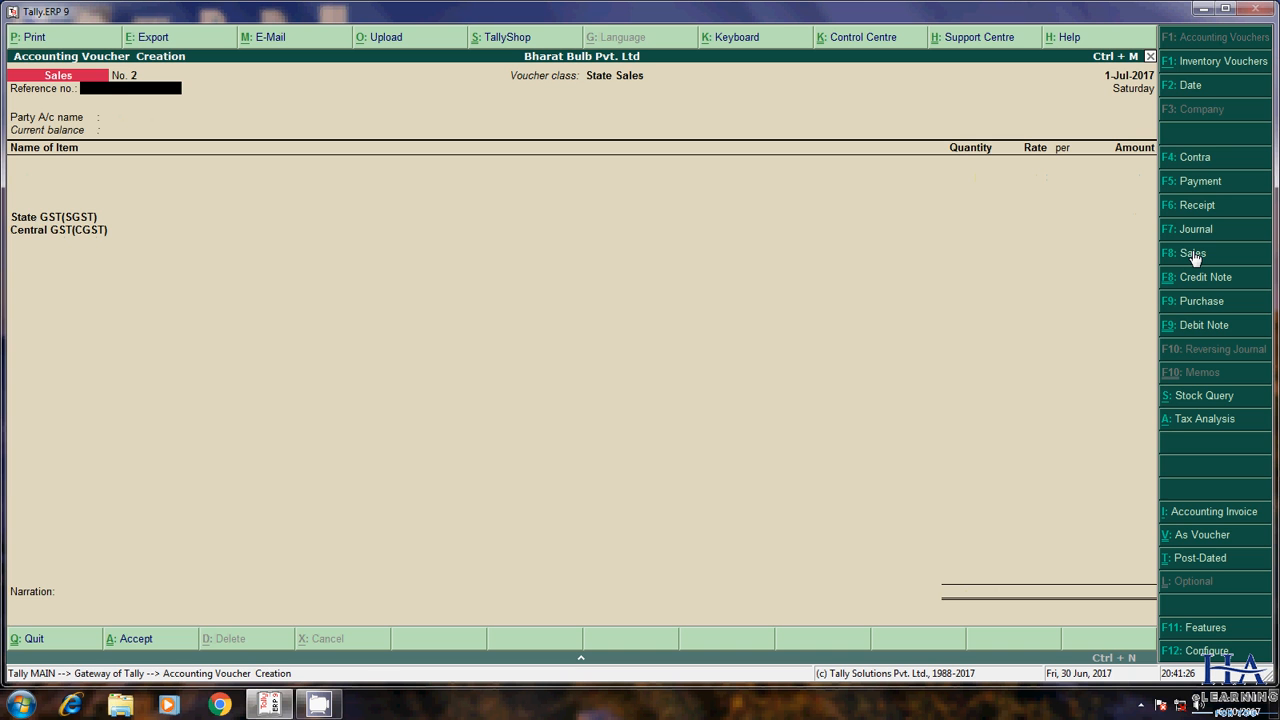
Step: Switch the new sales voucher to the Interstate Sales class and choose the first listed customer after Cash, accepting the default party details
left_click(1194, 256)
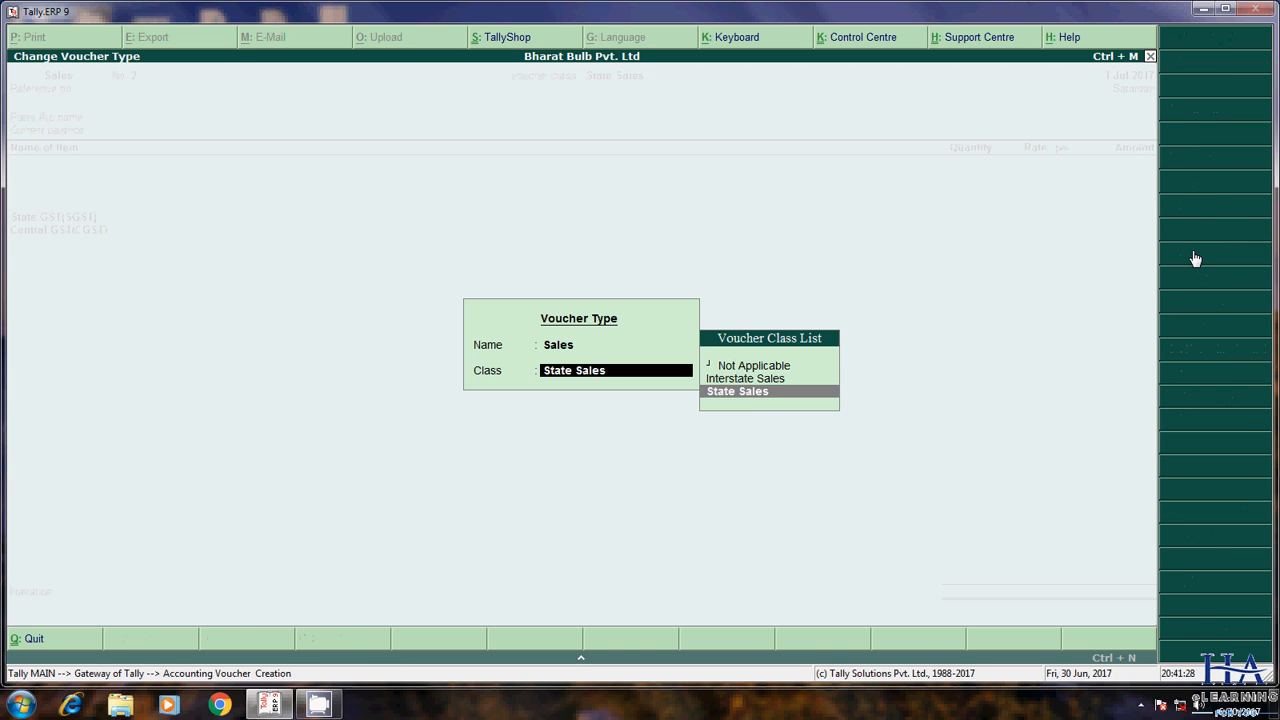
key("Up")
key("Return")
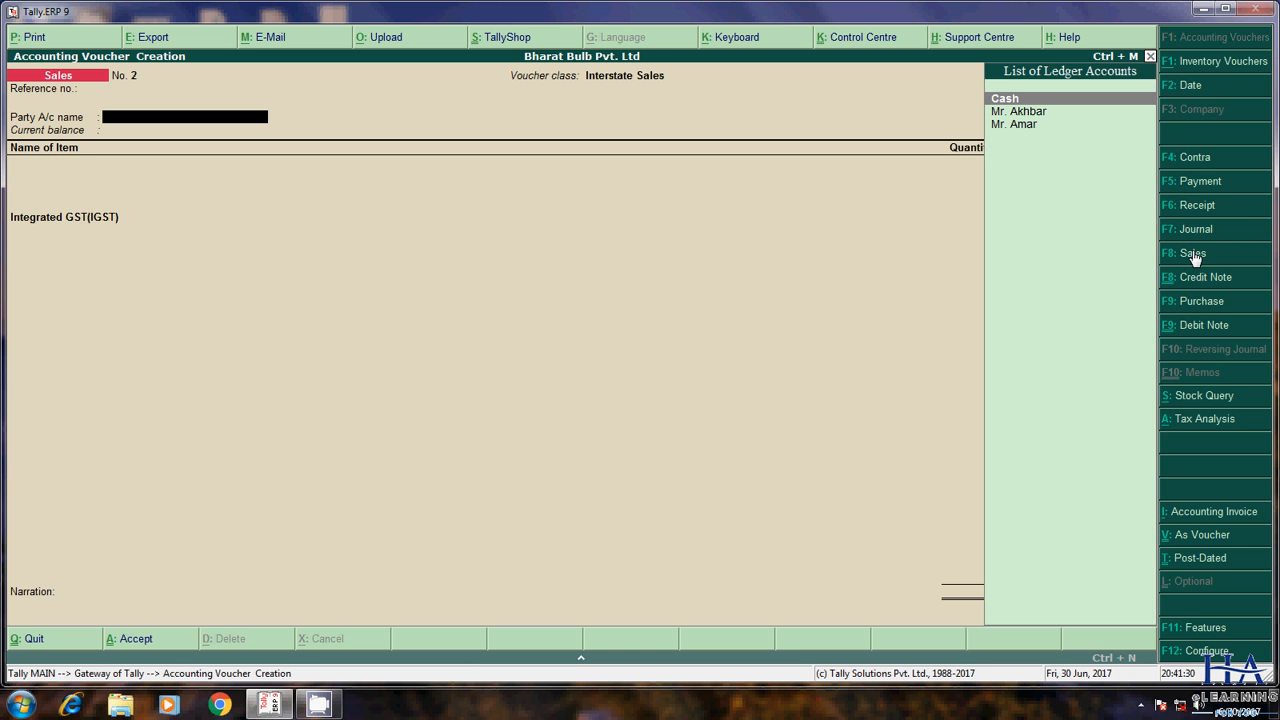
key("Down")
key("Return")
key("ctrl+a")
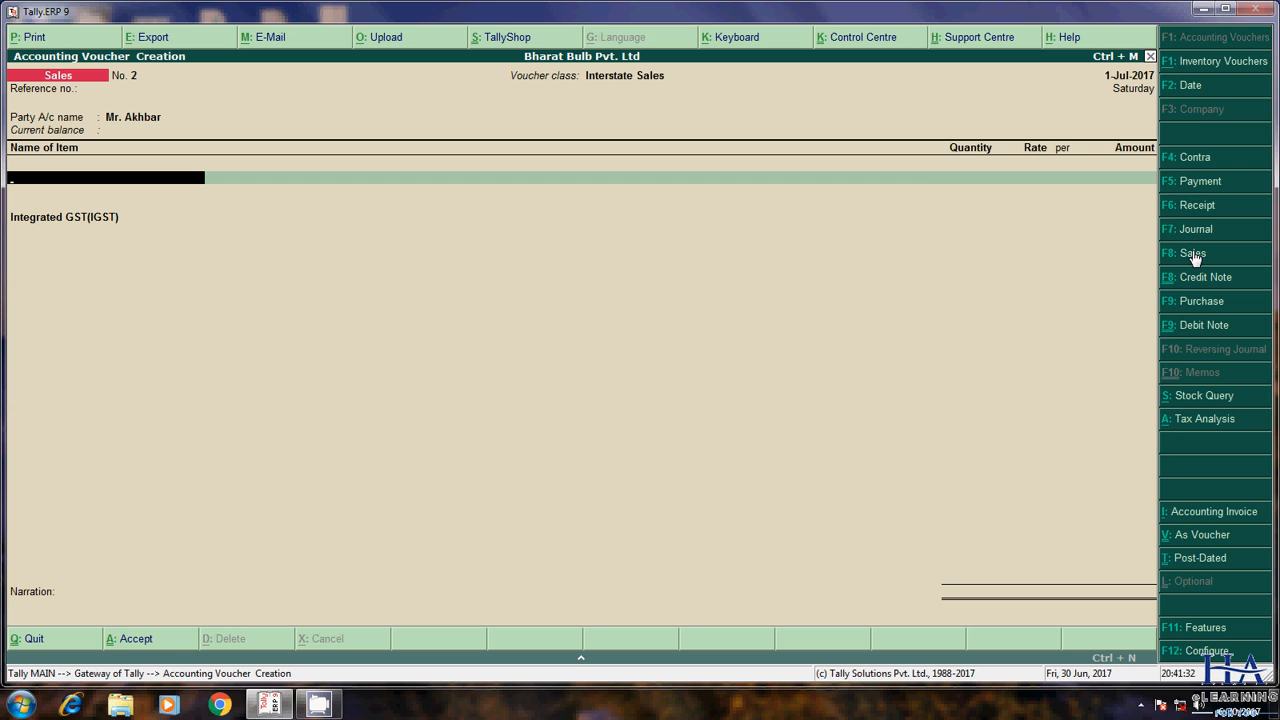
Step: Add 5 PCS of Street Light at a rate of 1,500 to the Interstate Sales voucher and end the item list
key("Down")
key("Down")
key("Up")
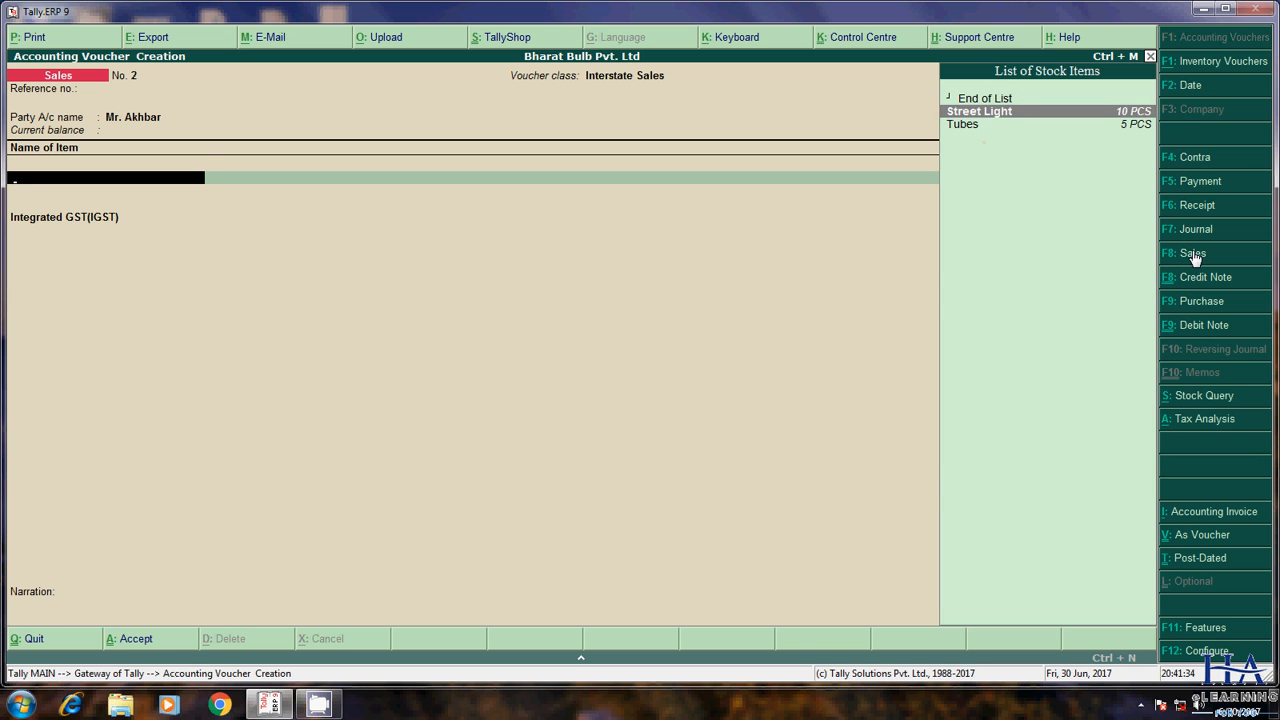
key("Return")
type("5")
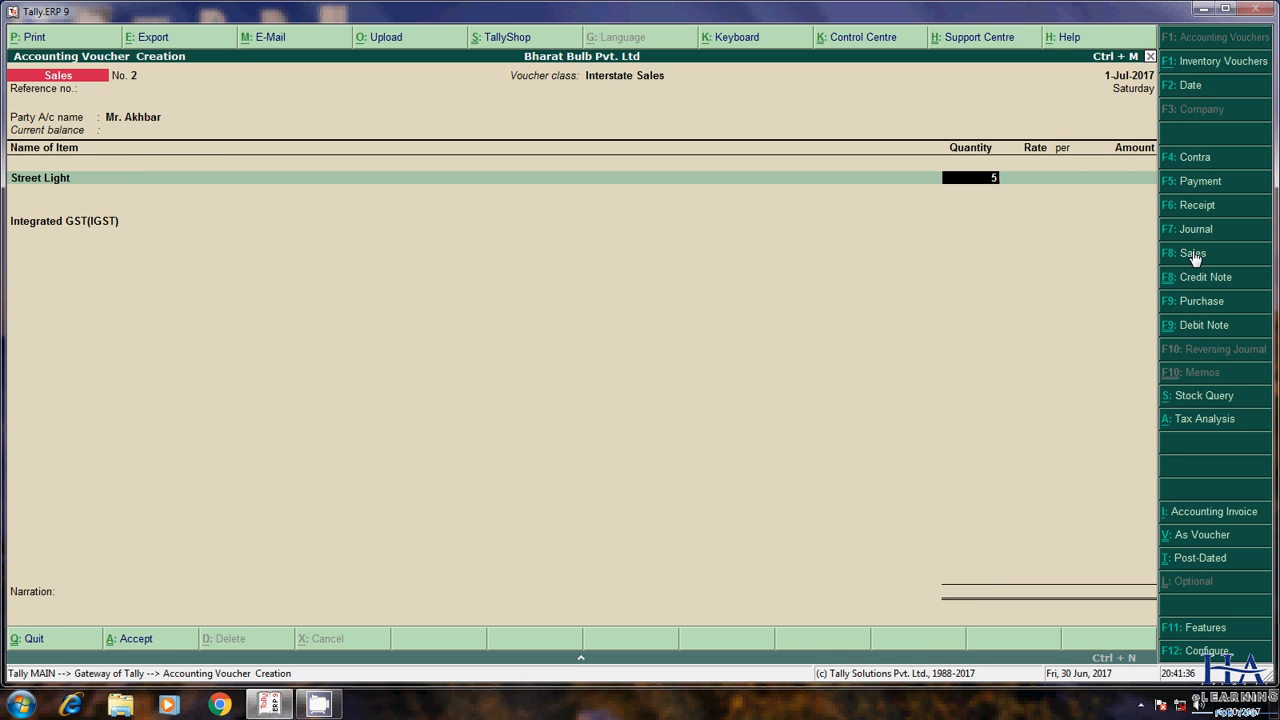
key("Return")
type("1500")
key("Return")
key("Return")
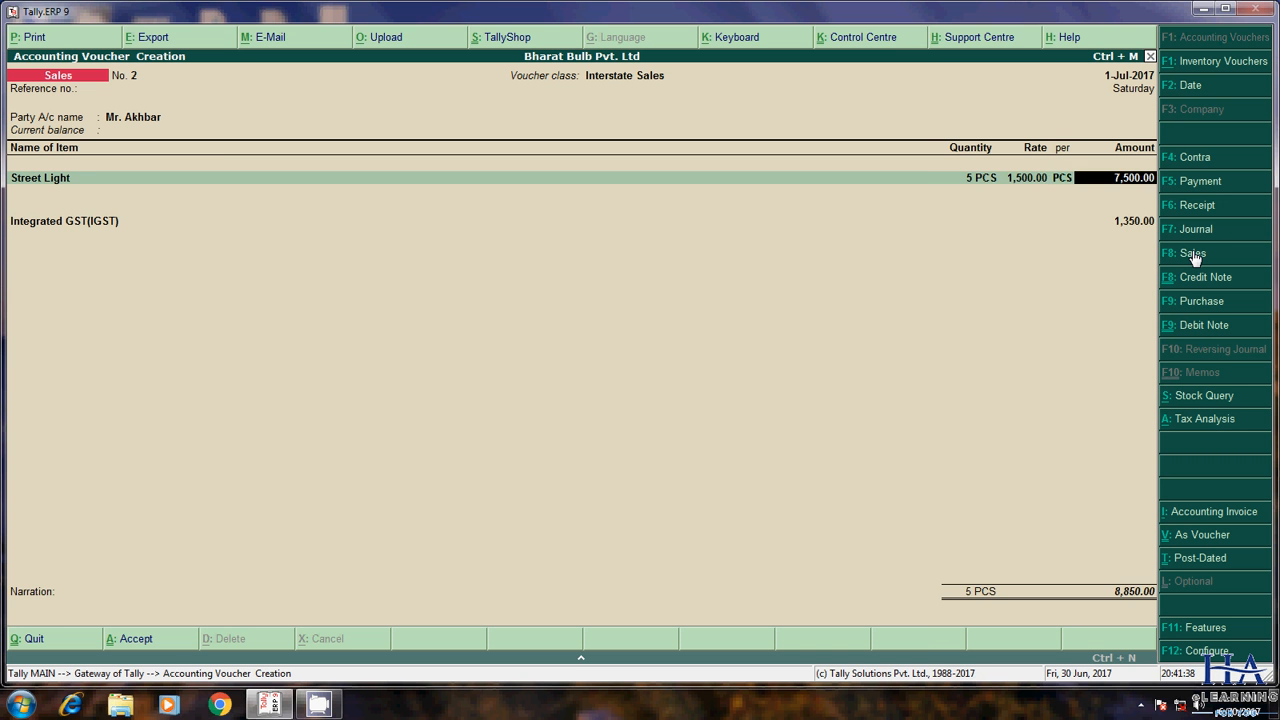
key("Return")
key("Return")
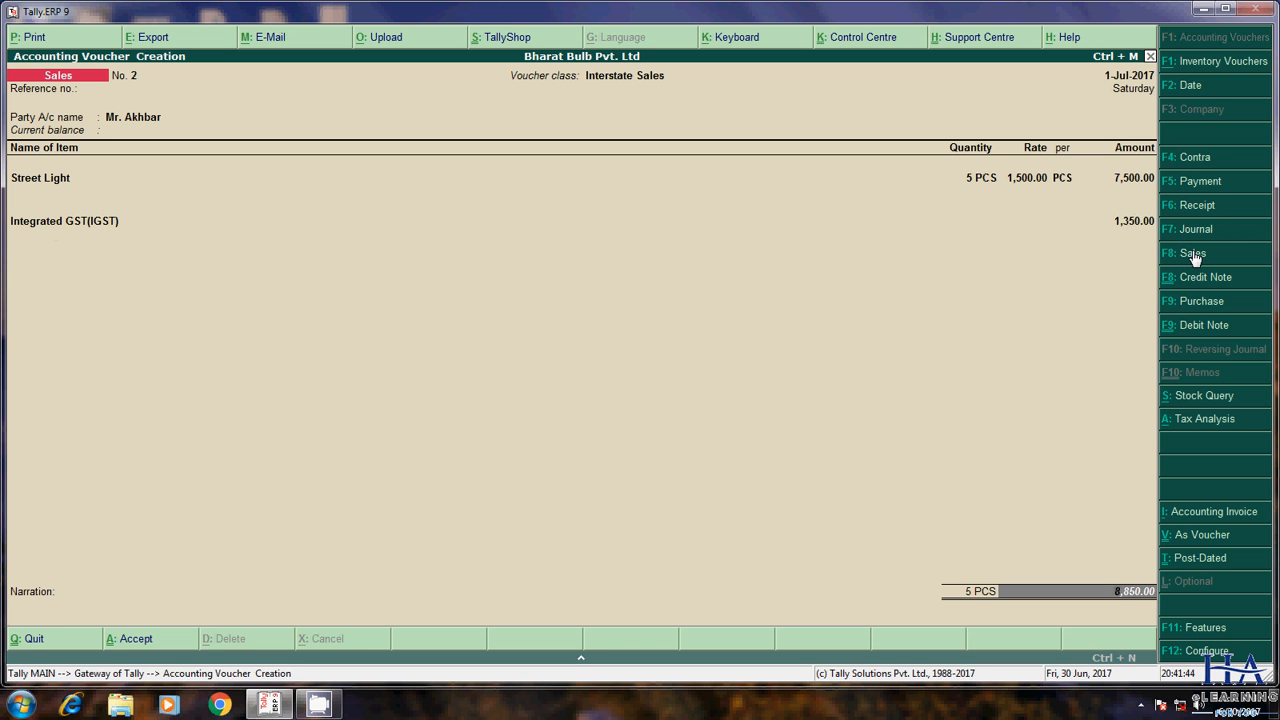
Step: Save the Interstate Sales voucher with a blank narration and quit voucher entry
key("Return")
key("Return")
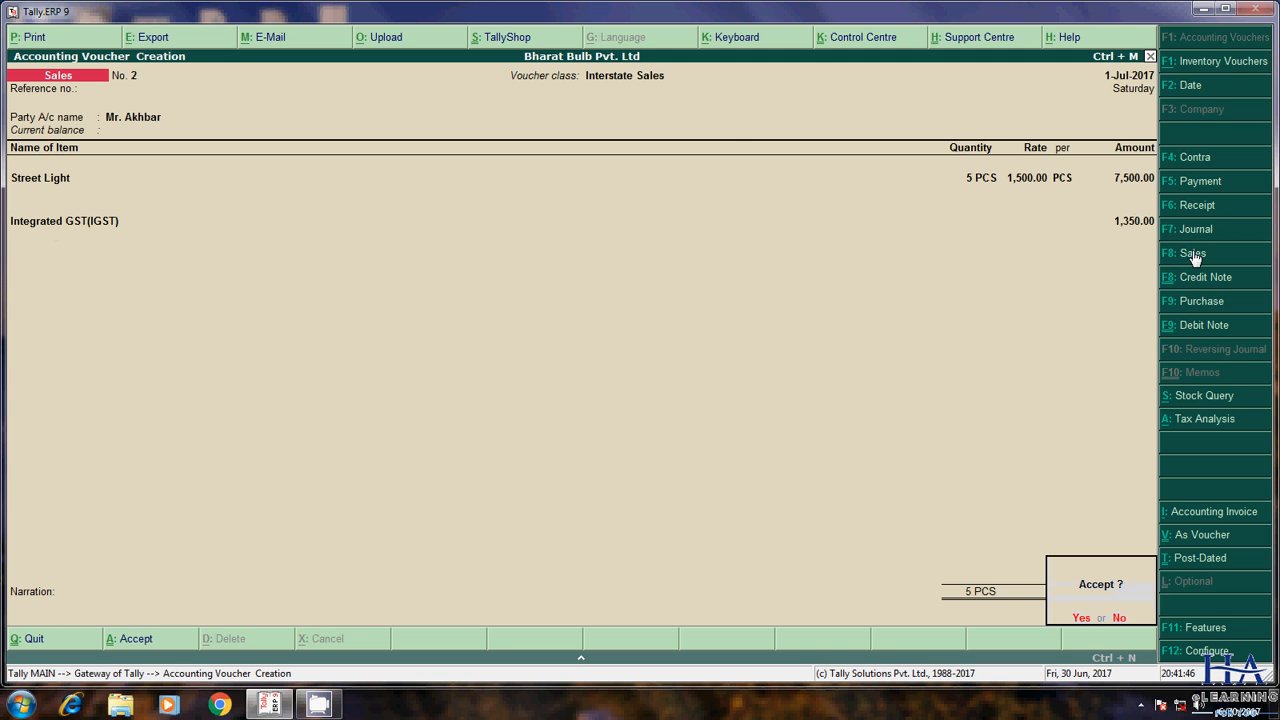
key("Return")
key("Escape")
key("Return")
Step: Open the GSTR-1 statutory report for the company
key("Down")
key("Down")
key("Down")
key("Down")
key("Down")
key("Down")
key("Down")
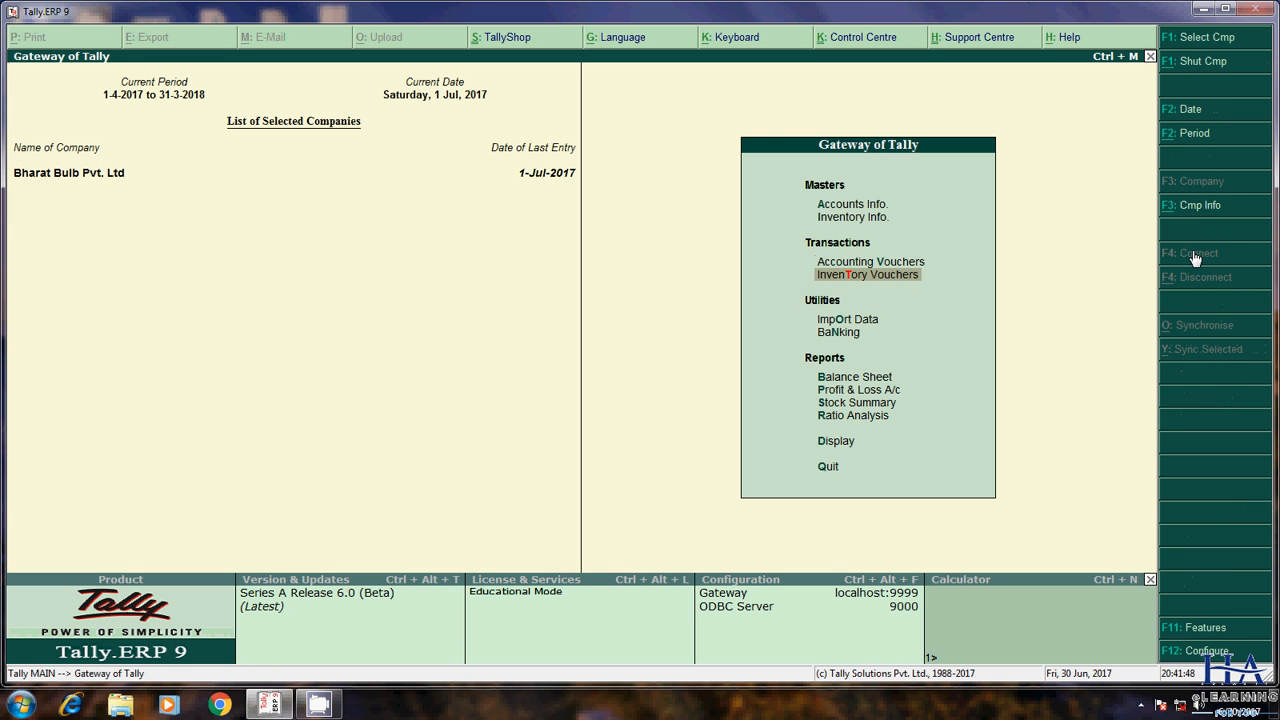
key("Down")
key("Return")
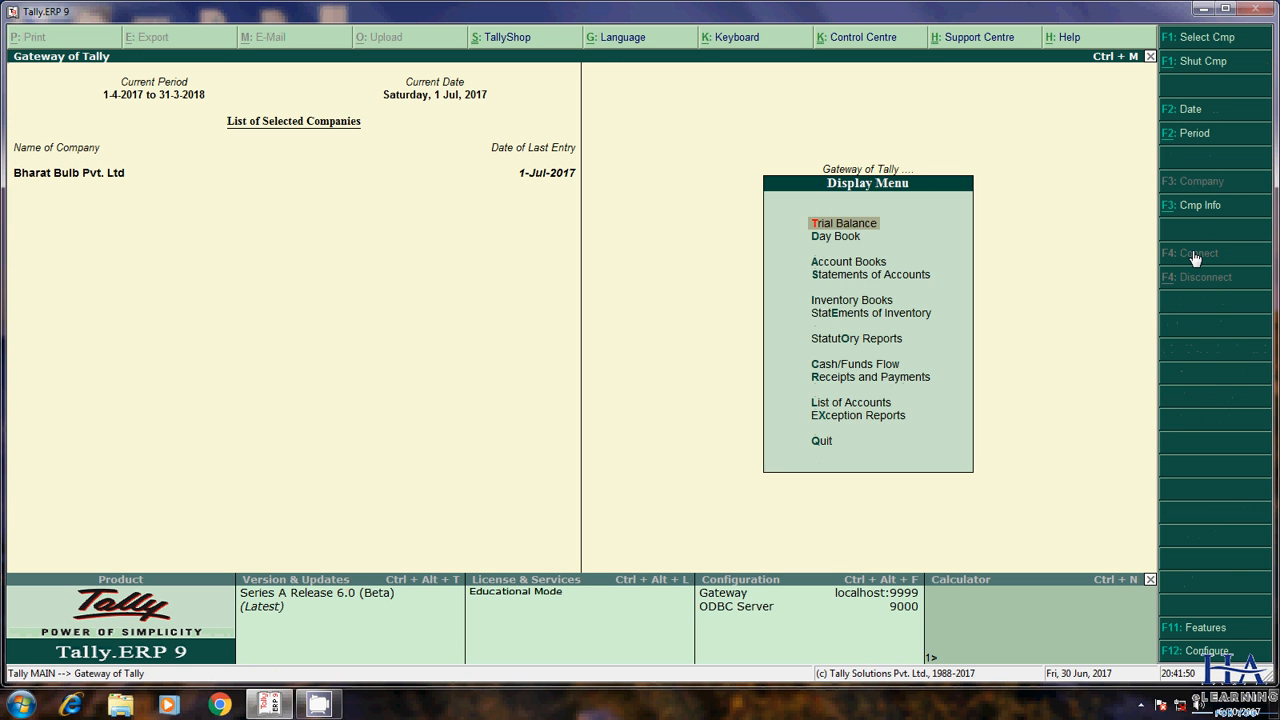
key("Down")
key("Down")
key("Down")
key("Down")
key("Down")
key("Down")
key("Return")
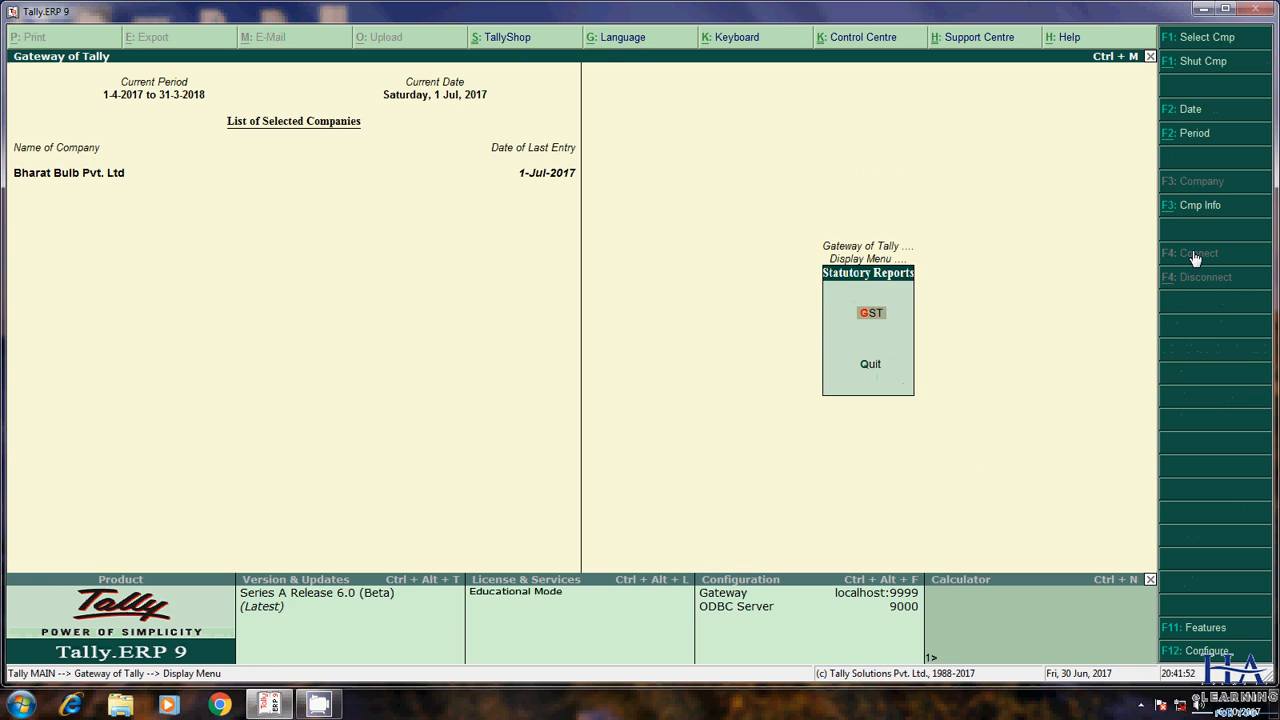
key("Return")
key("Return")
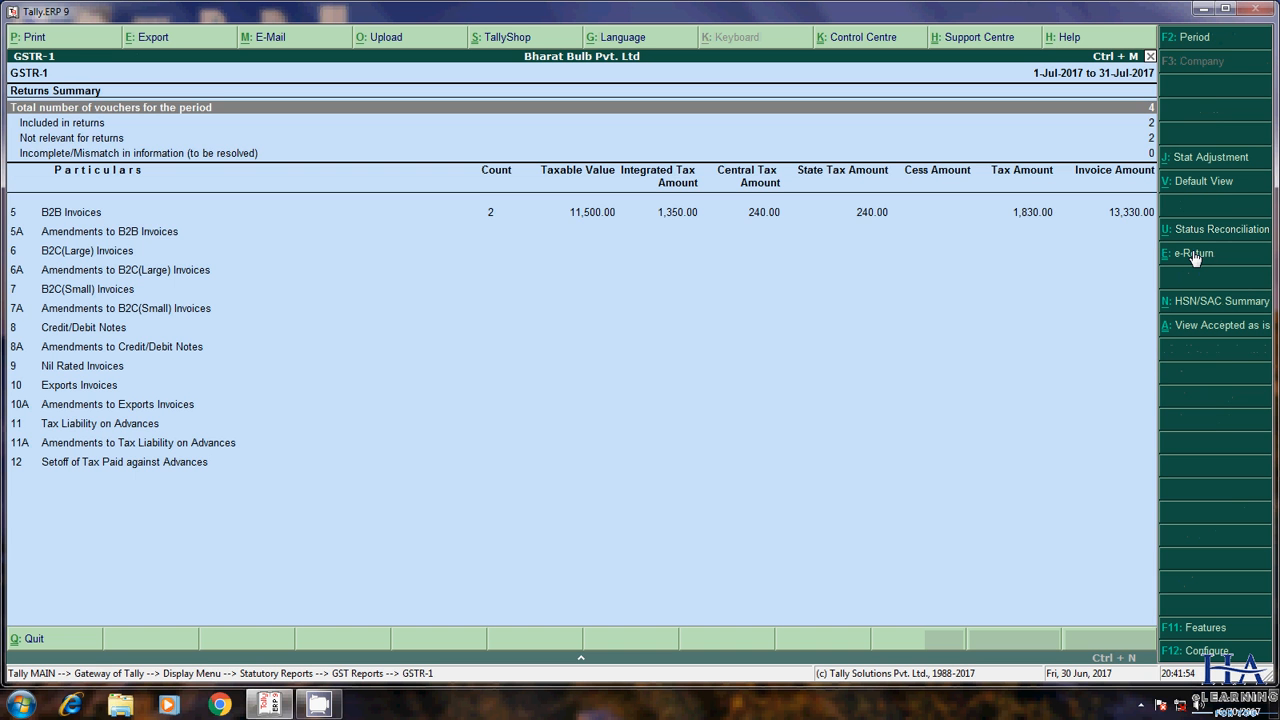
Step: Open the B2B Invoices voucher register and examine the integrated, central and state tax amounts of each sales voucher
key("Down")
key("Down")
key("Down")
key("Return")
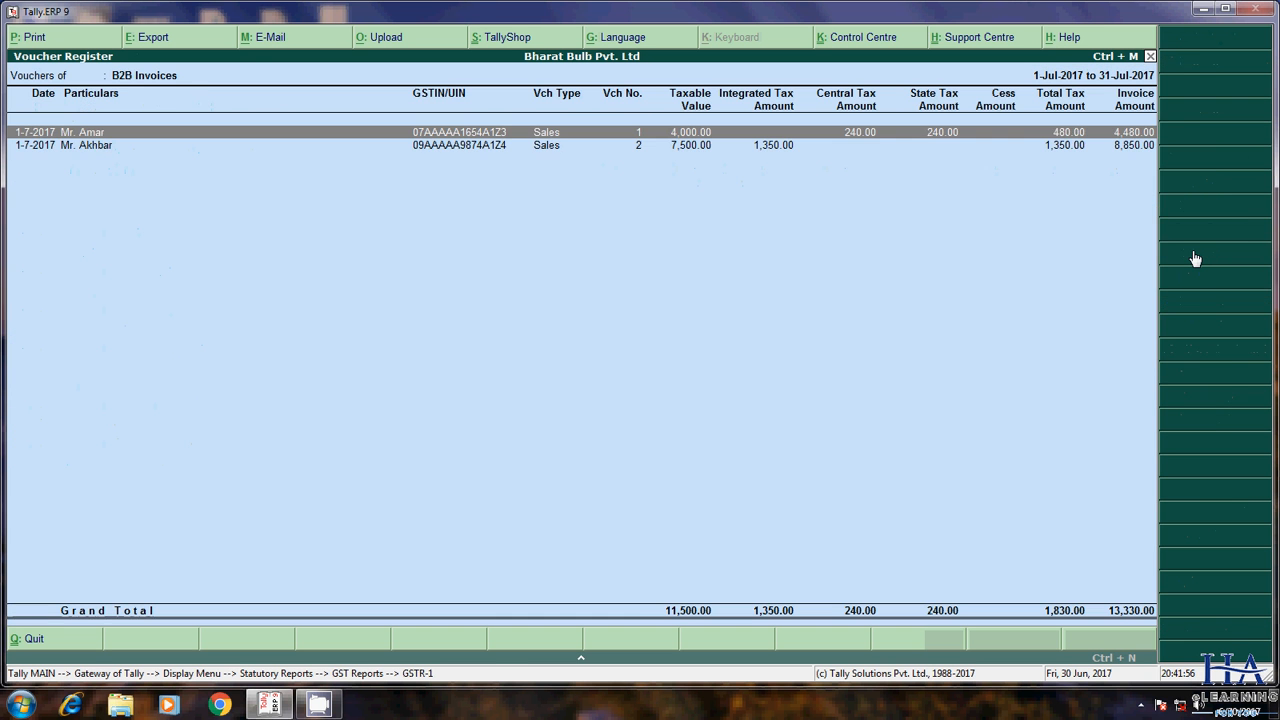
key("Down")
key("Up")
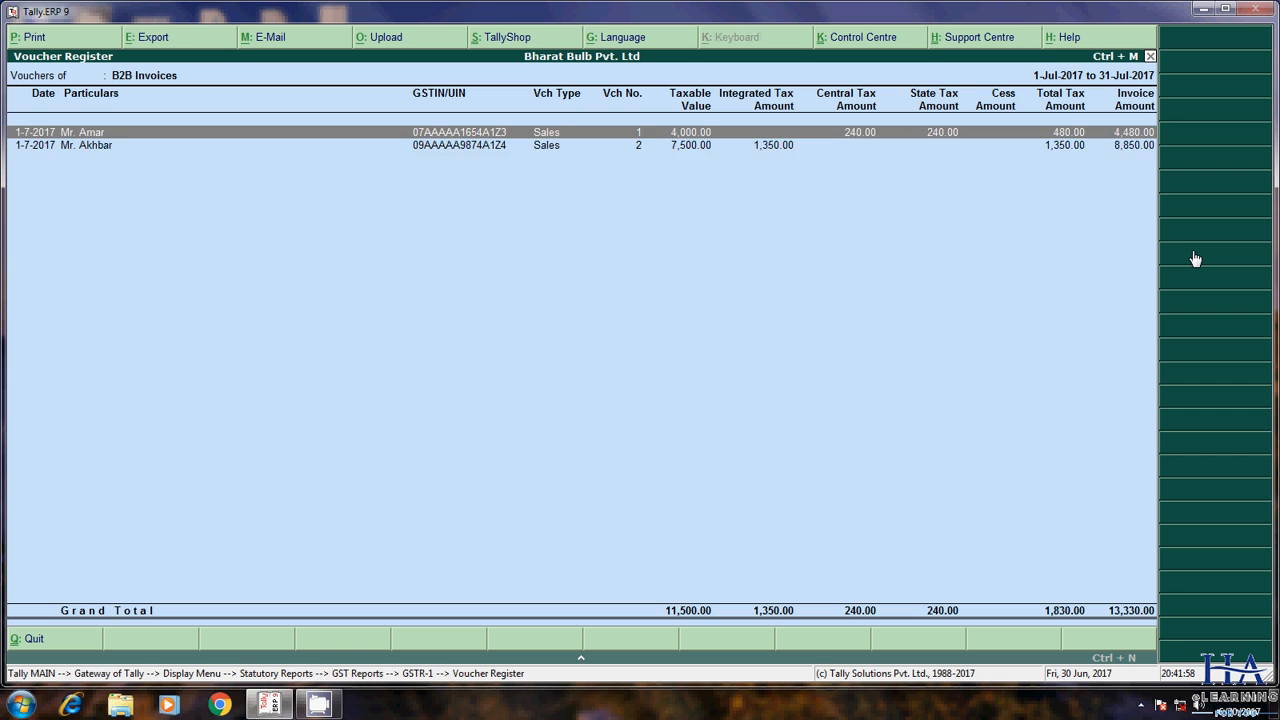
key("Down")
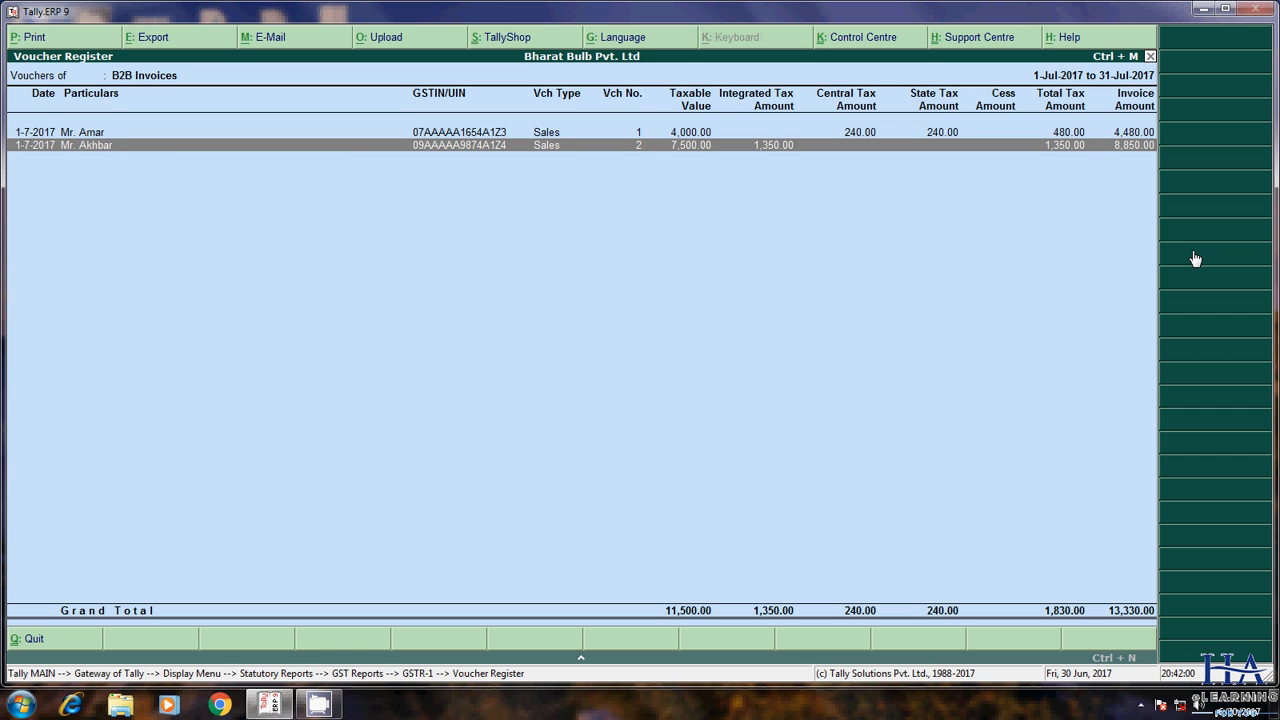
key("Up")
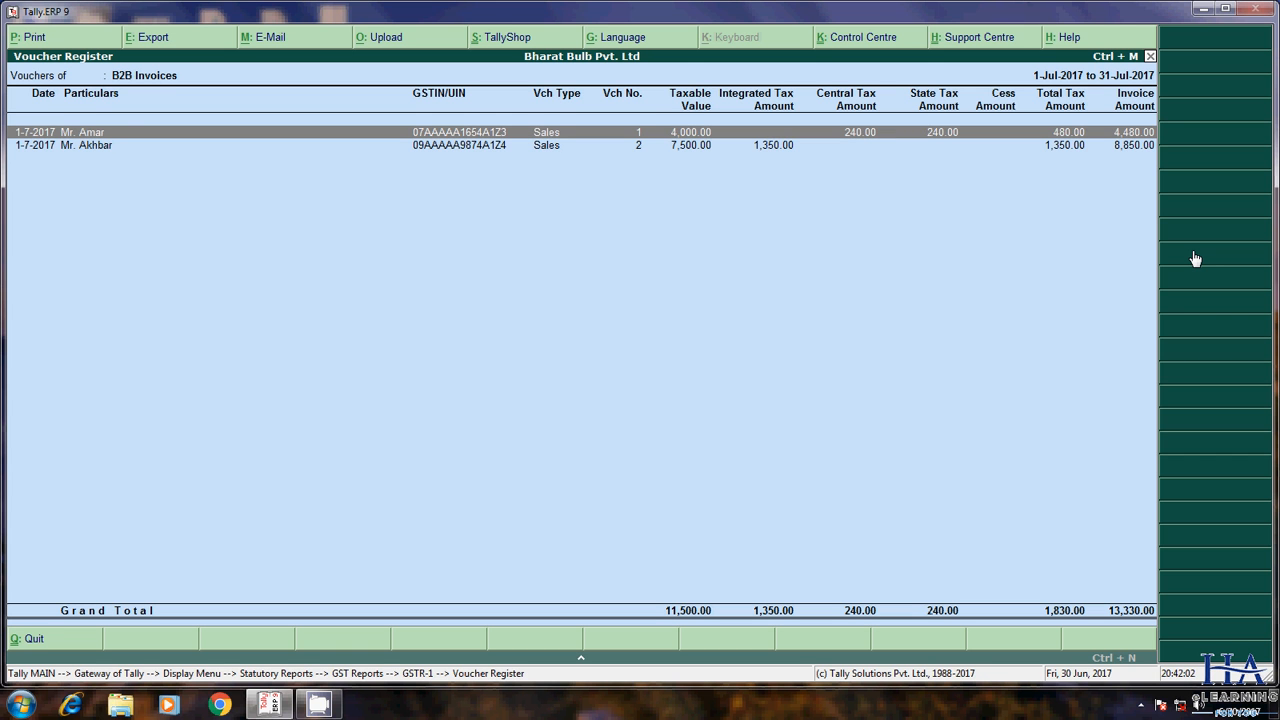
Step: Finish reviewing the GSTR-1 B2B sales vouchers, close that report and open the GSTR-2 statutory report
key("Down")
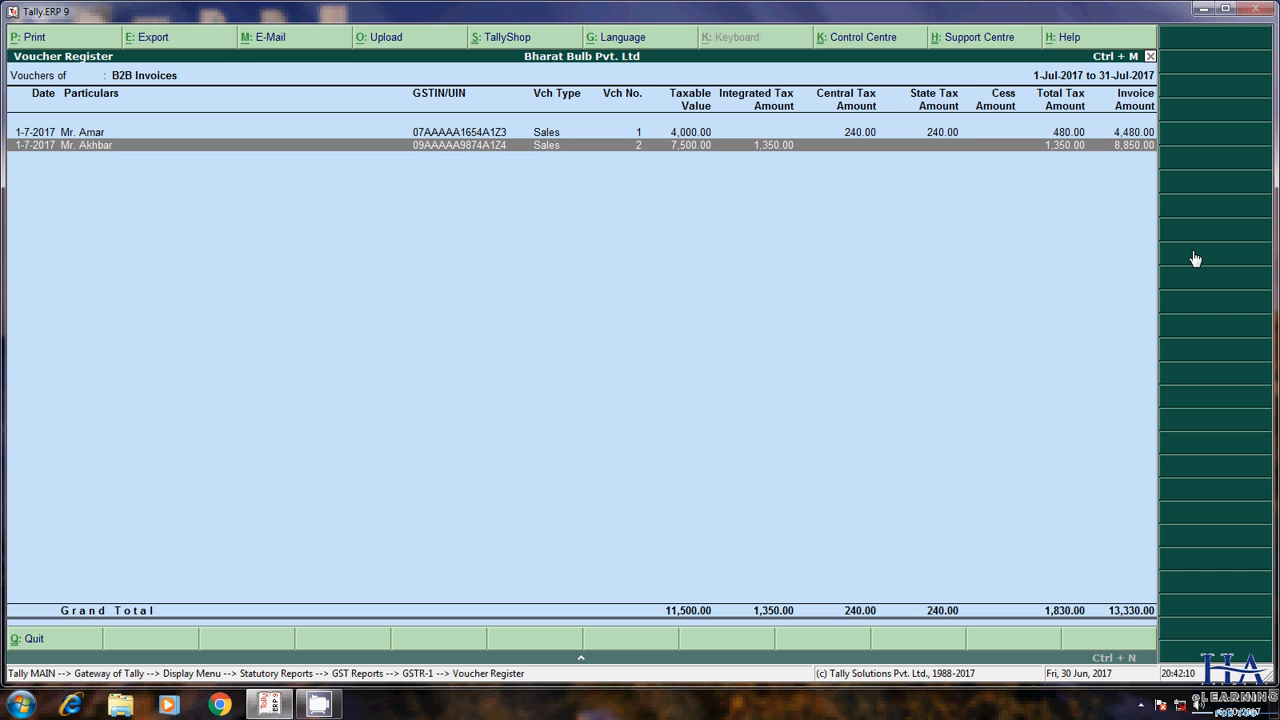
key("Escape")
key("Escape")
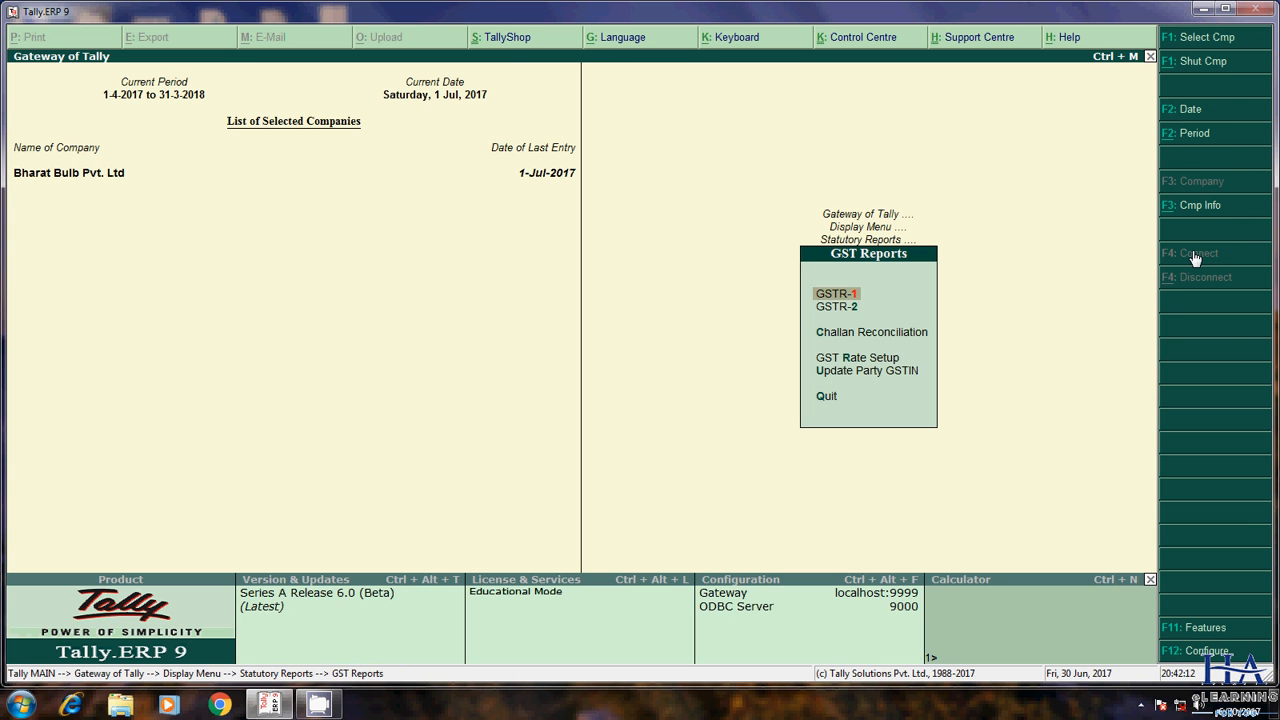
key("Down")
key("Return")
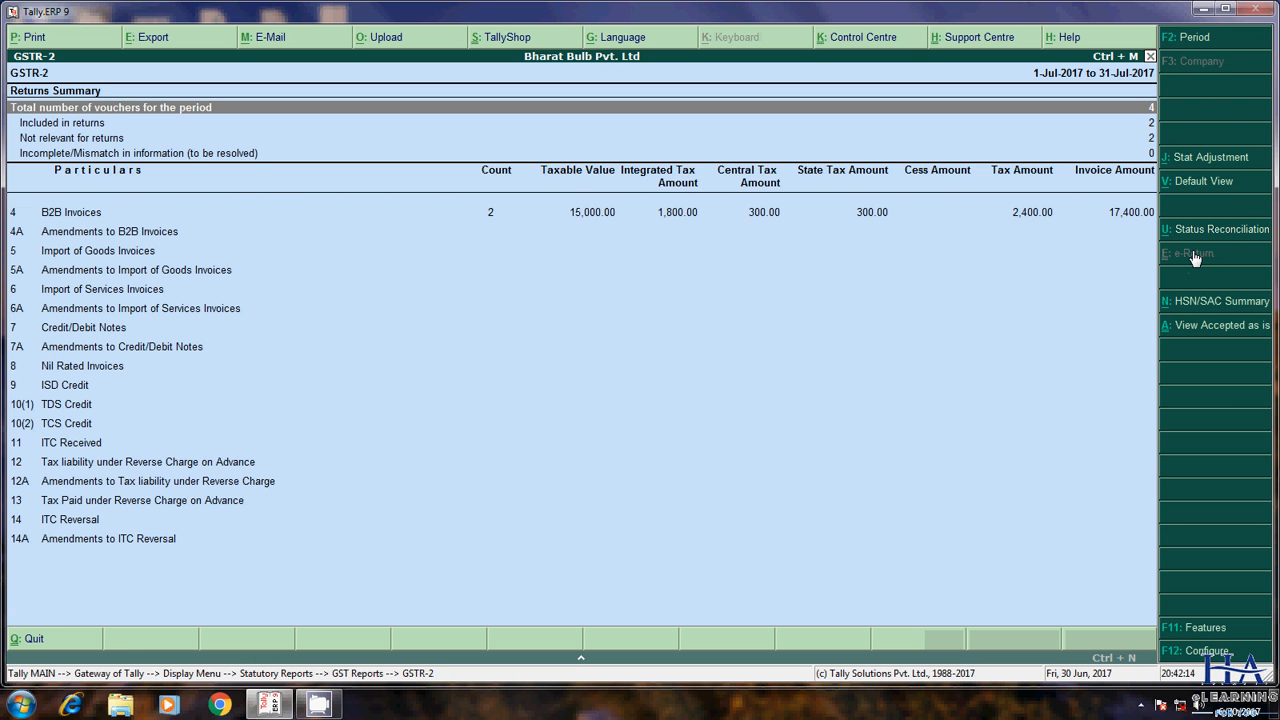
Step: Open the B2B Invoices voucher register of GSTR-2 and compare the integrated, central and state tax amounts of the purchase vouchers
key("Down")
key("Down")
key("Down")
key("Down")
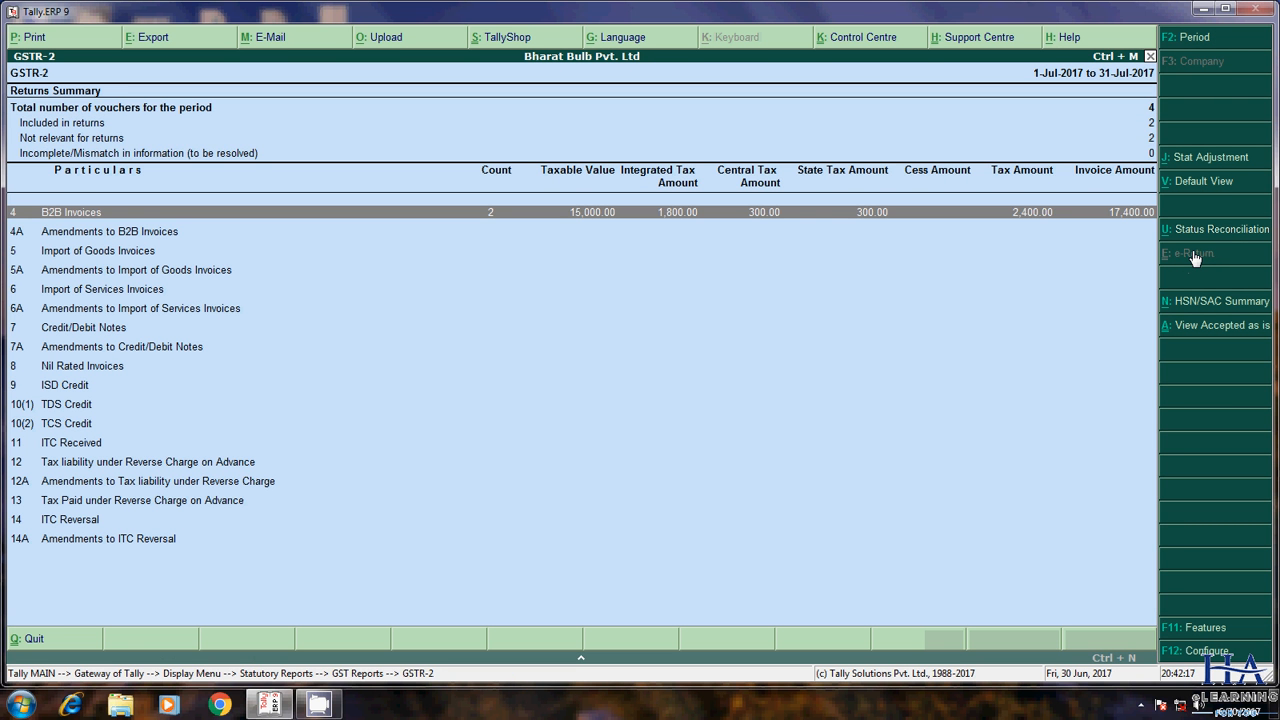
key("Return")
key("Down")
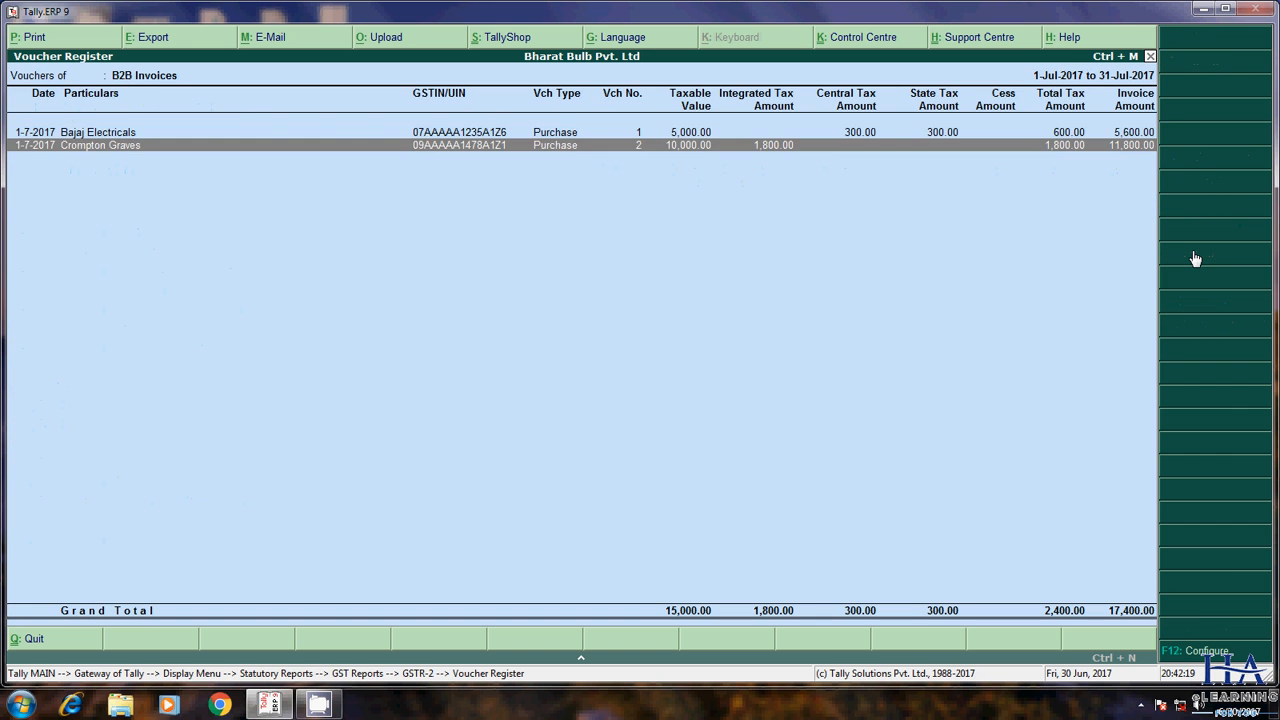
key("Up")
key("Down")
key("Up")
key("Down")
key("Up")
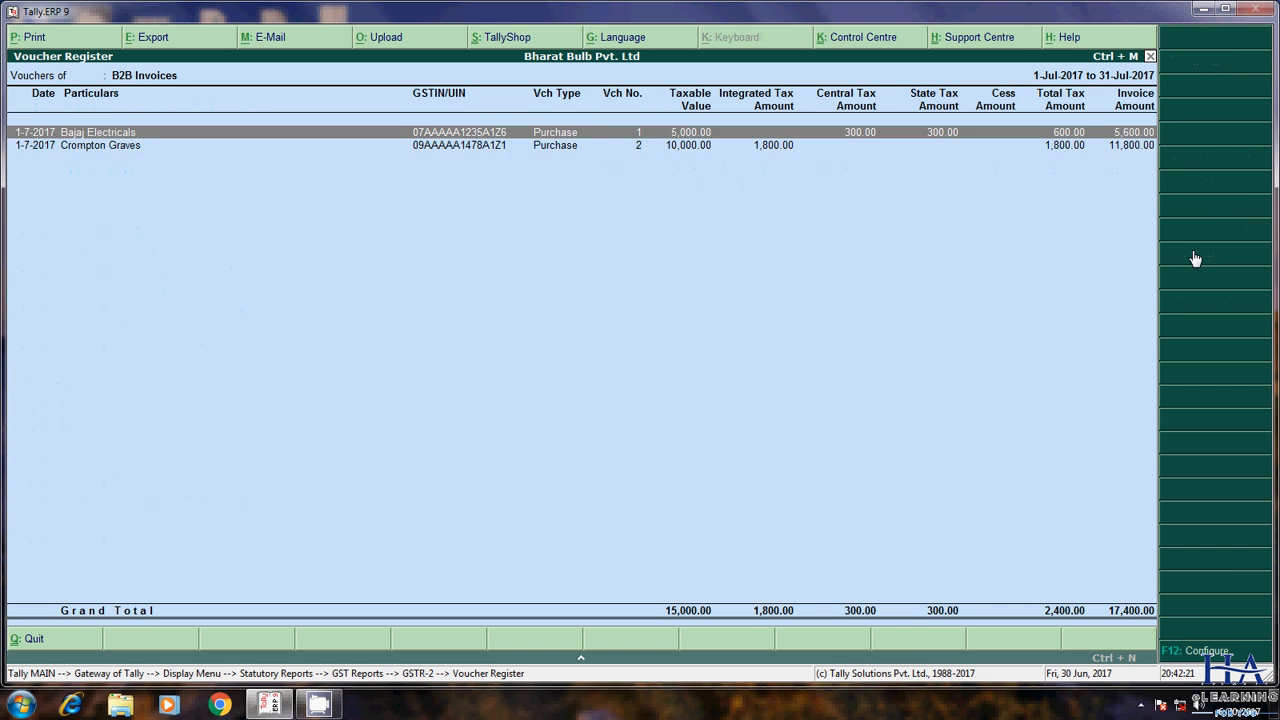
key("Down")
key("Up")
key("Down")
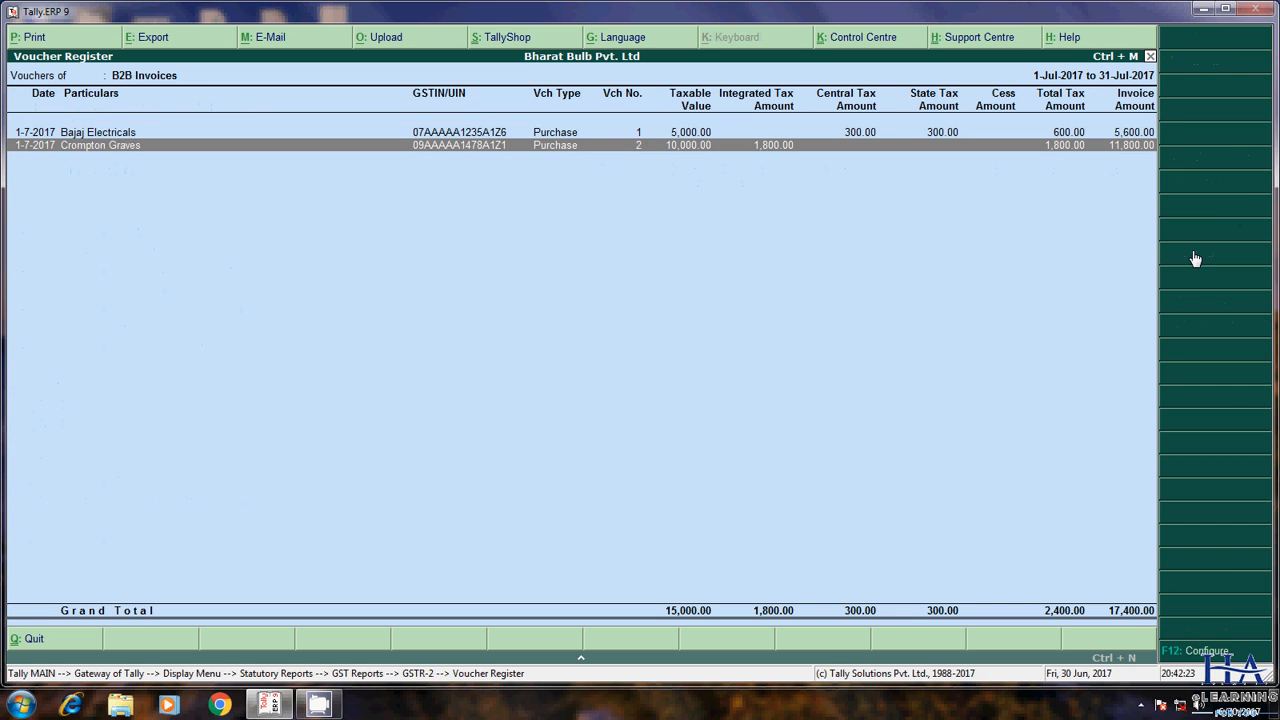
key("Up")
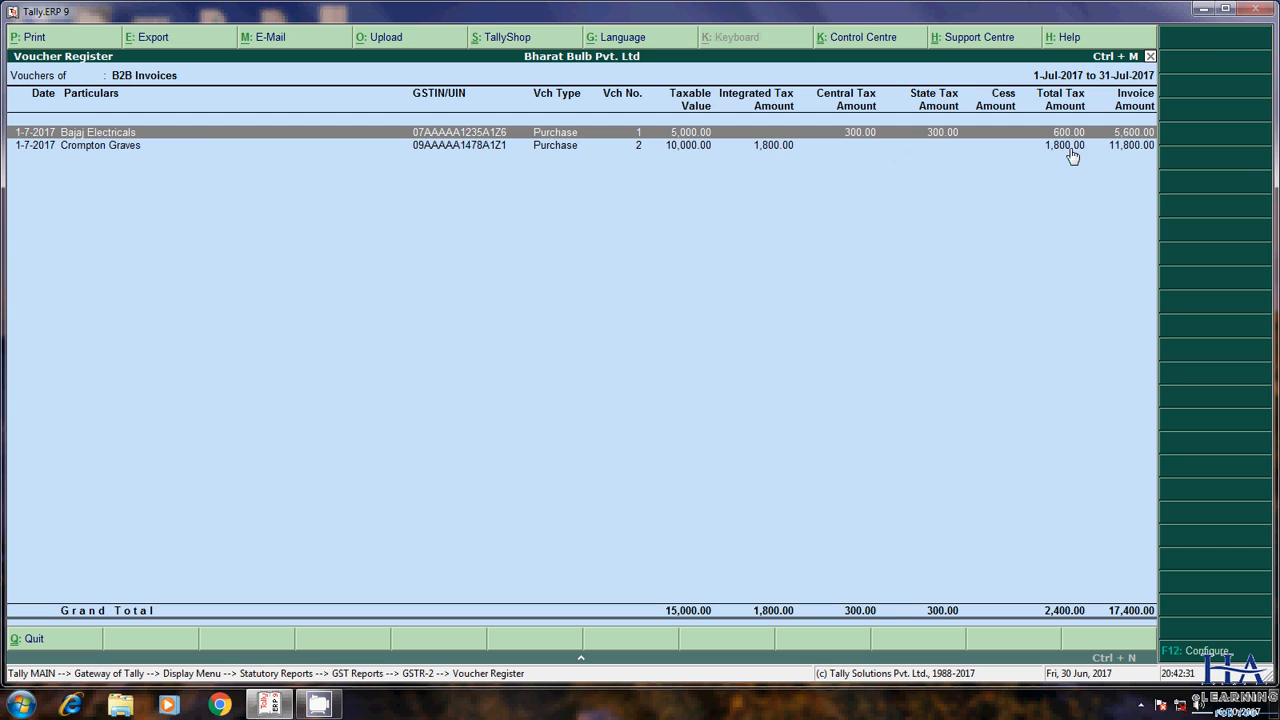
Step: Close the B2B Invoices register and the GSTR-2 report and return to the Gateway of Tally
key("Escape")
key("Escape")
key("Escape")
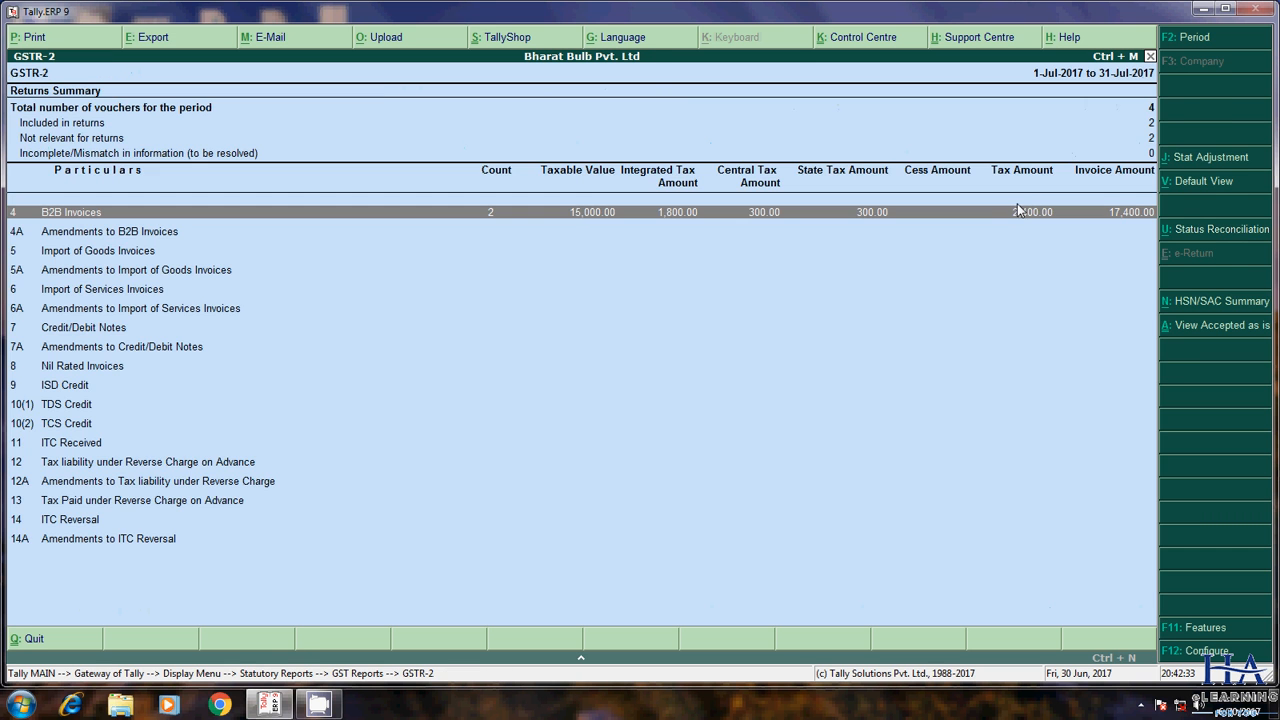
key("Escape")
key("Escape")
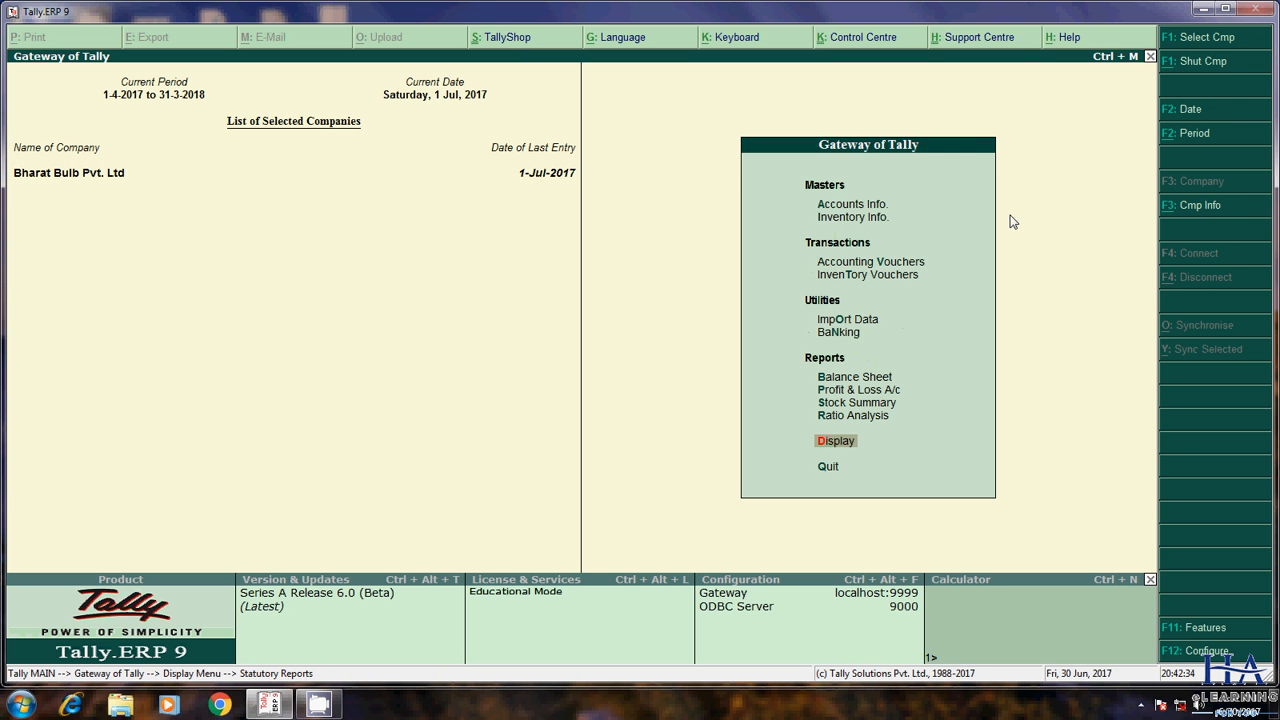